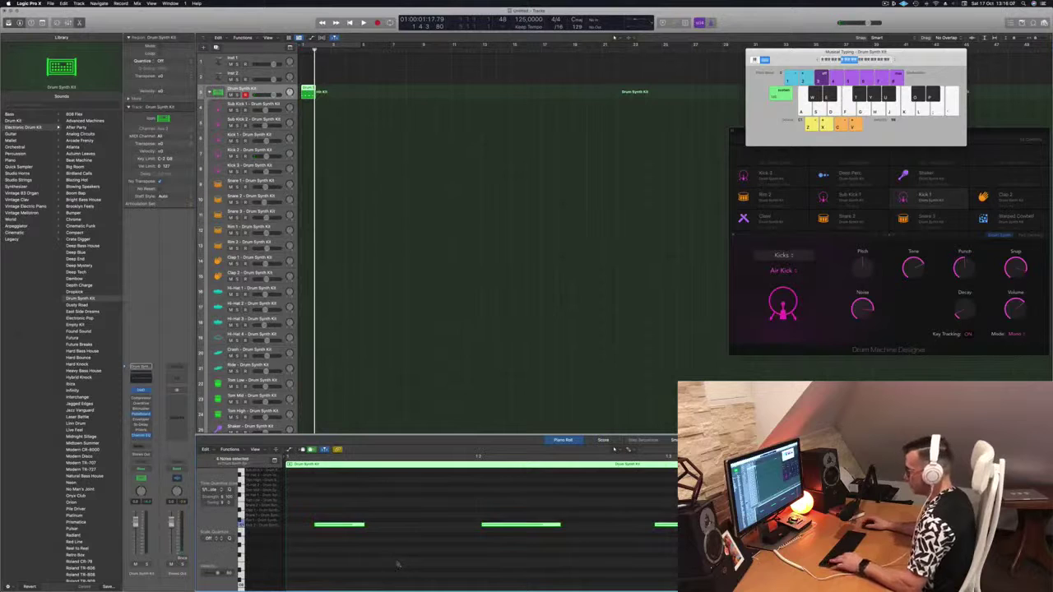
Quantize the recorded kick notes to 1/16 and repeat the Drum Synth Kit region to fill four bars
key(q)
click(424, 540)
scroll(411, 519, left, 1)
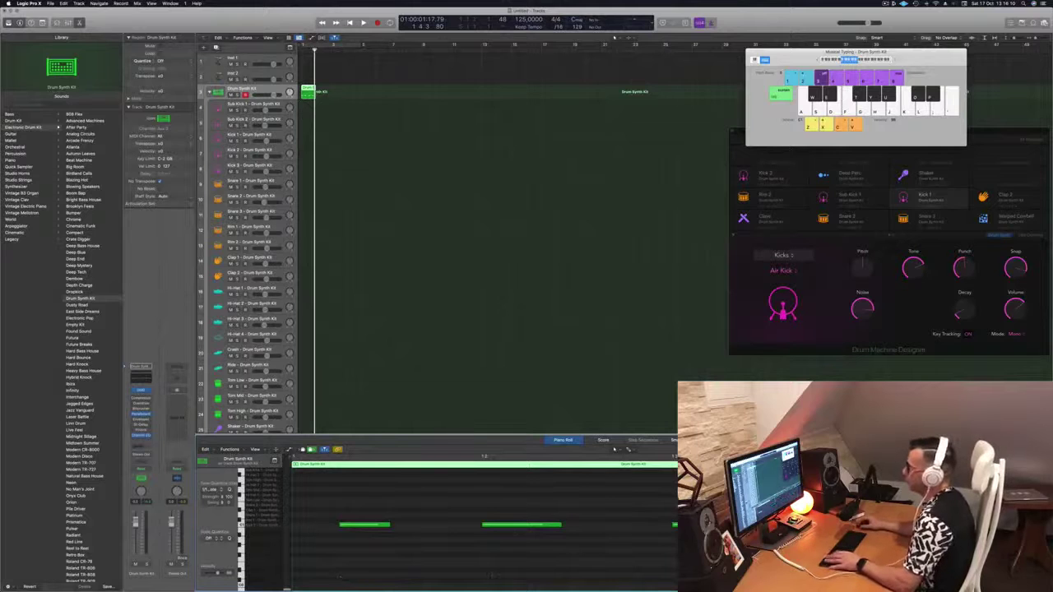
drag(309, 89, 339, 93)
click(272, 93)
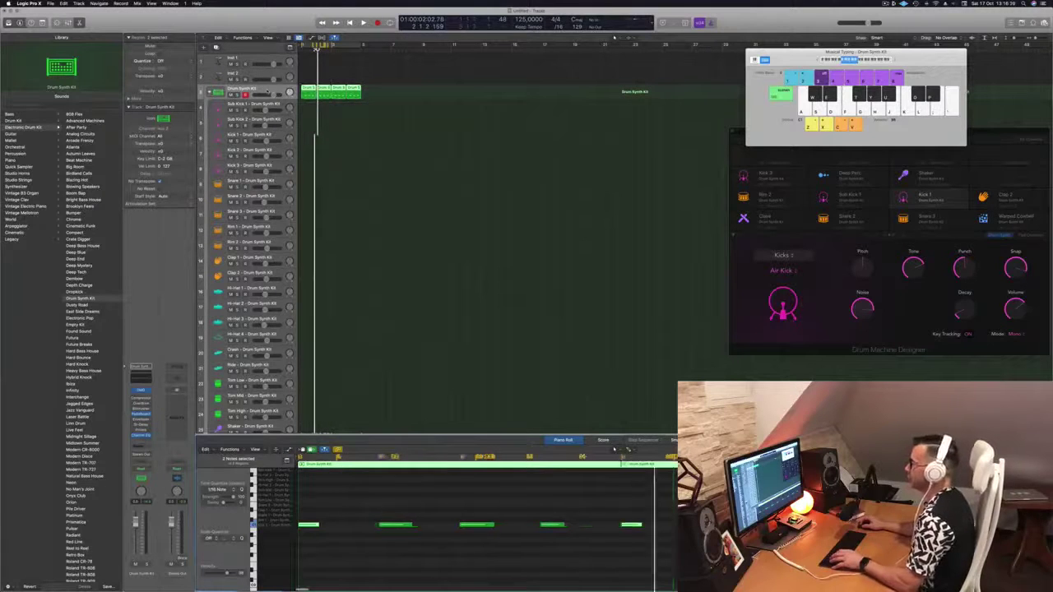
Play back the repeated kick pattern from the start and examine the notes of its first region
key(Return)
key(space)
key(super+Left)
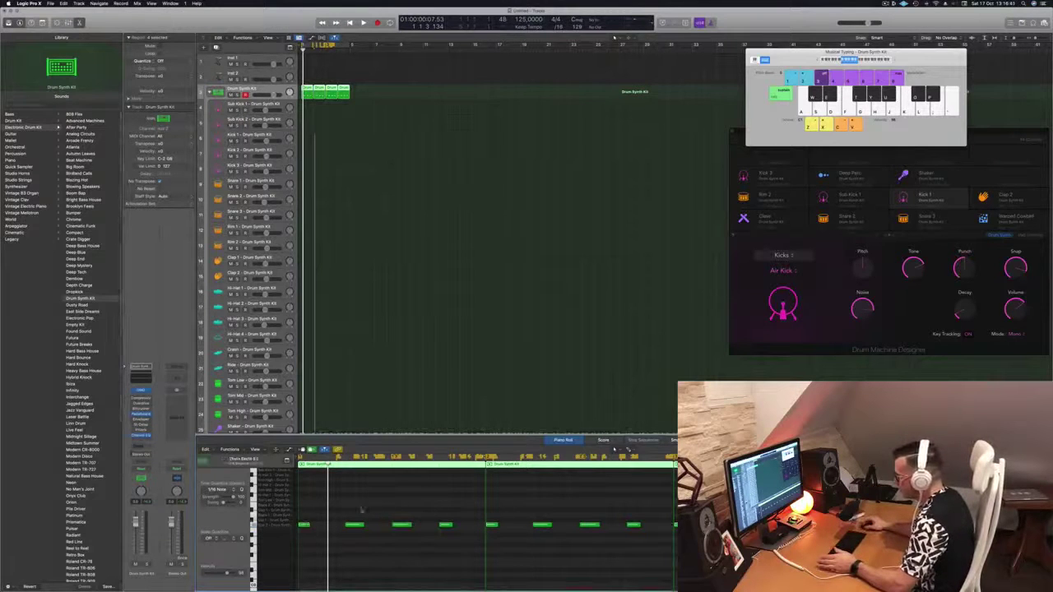
drag(342, 504, 464, 536)
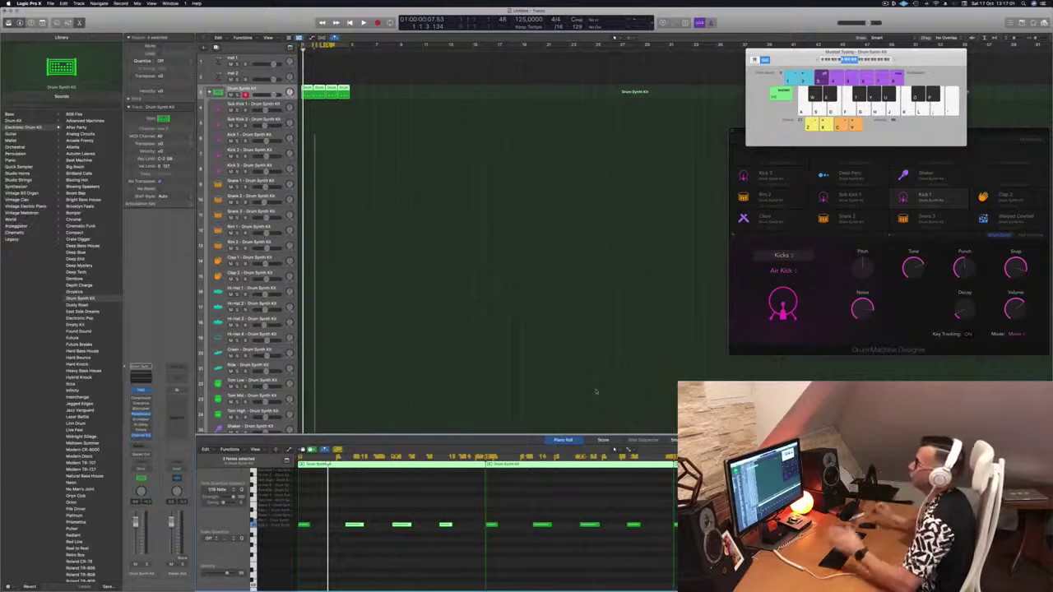
key(space)
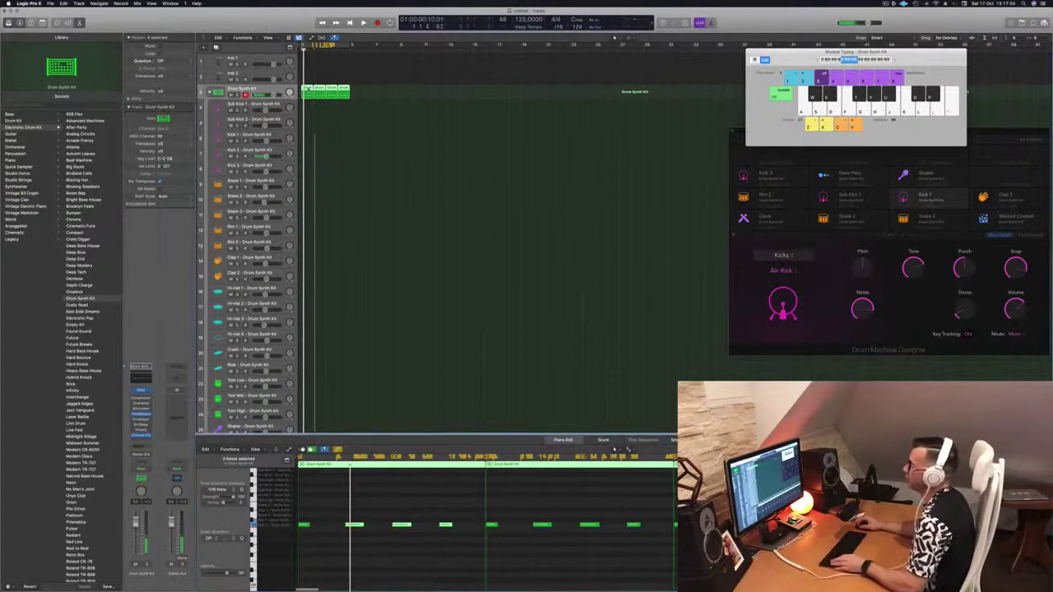
Move the four kick regions to the Kick 2 track and transpose all their notes up seven semitones
drag(309, 89, 311, 153)
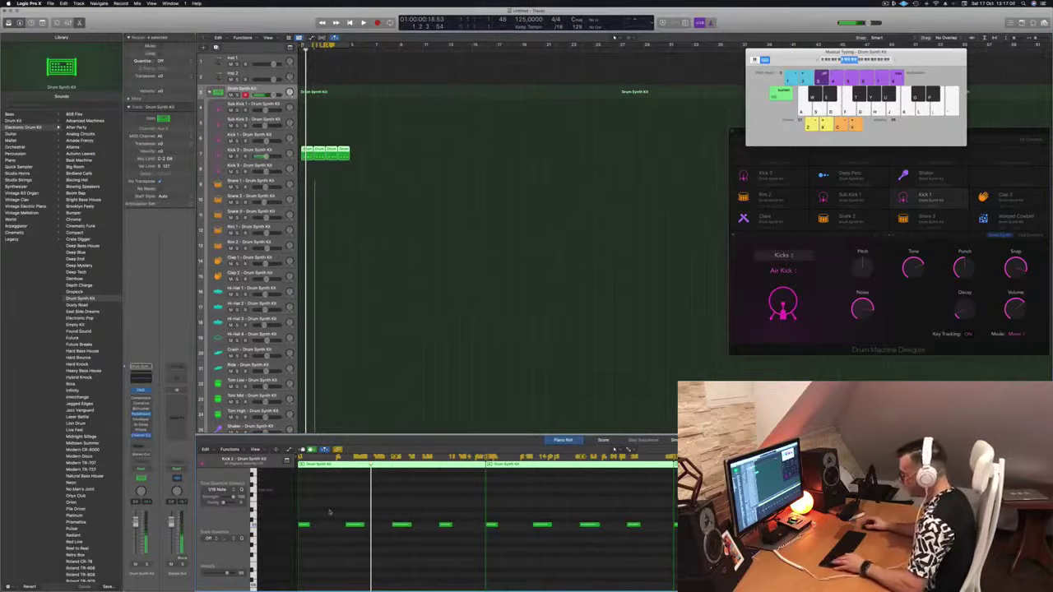
key(super+a)
key(alt+Up)
key(alt+Up)
key(alt+Up)
key(alt+Up)
key(alt+Up)
key(alt+Up)
key(alt+Up)
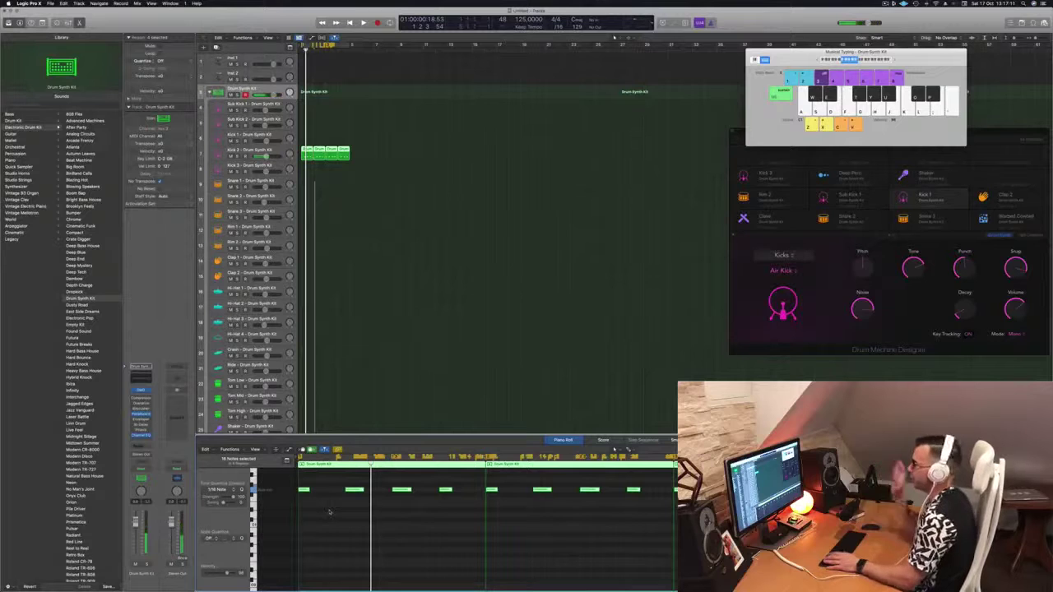
key(space)
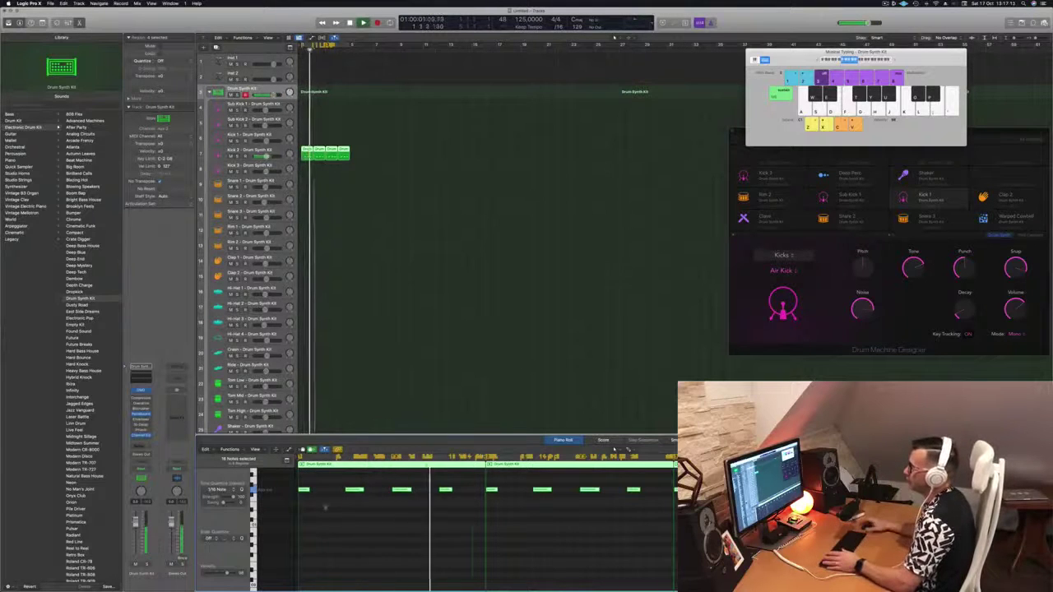
Open the Drum Synth plug-in of the Kick 2 track and place its window over the empty arrangement area
click(276, 151)
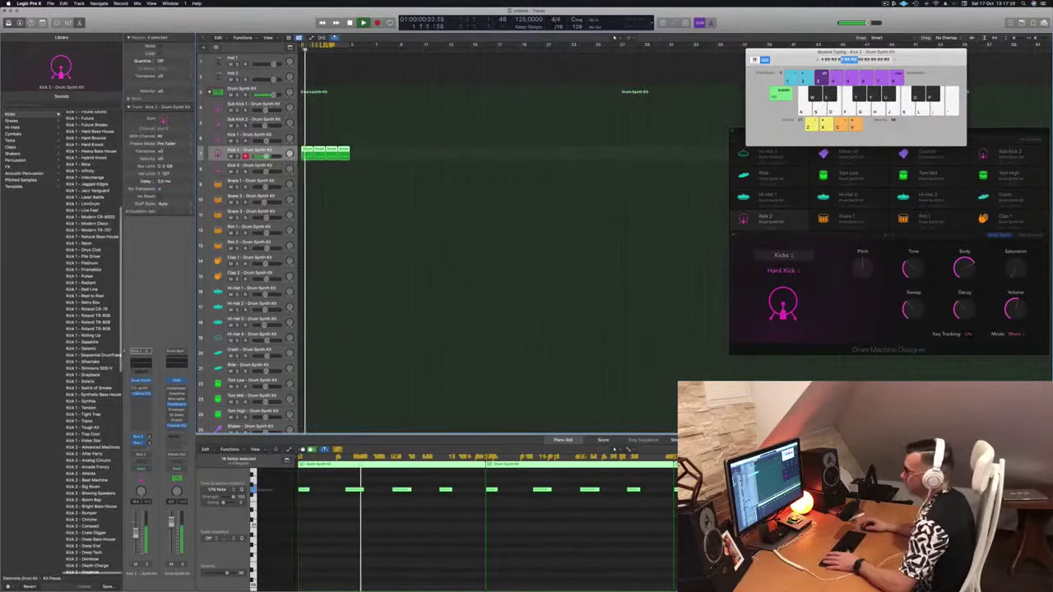
key(v)
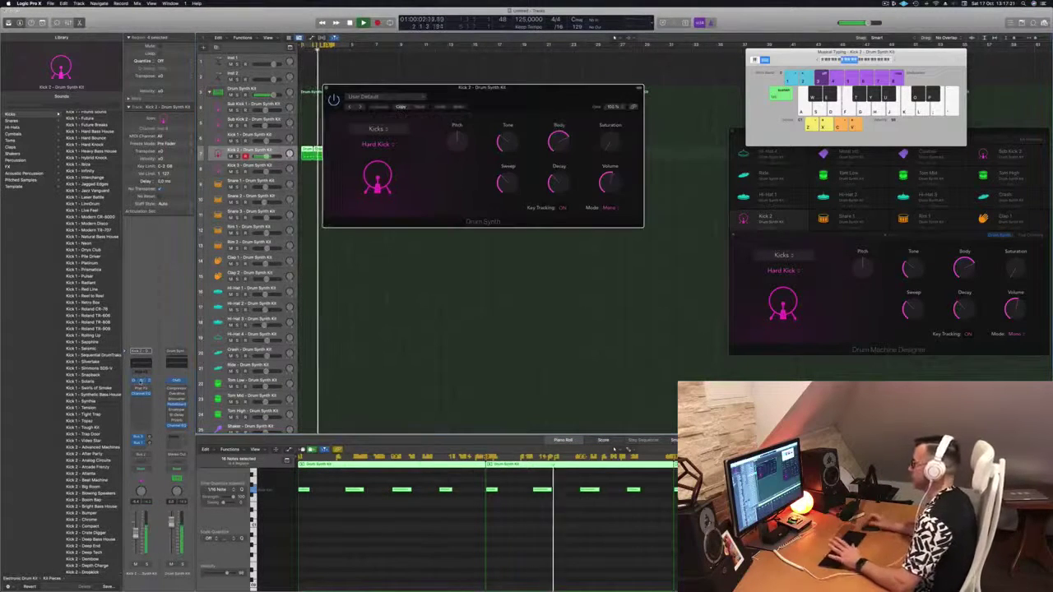
drag(533, 89, 597, 164)
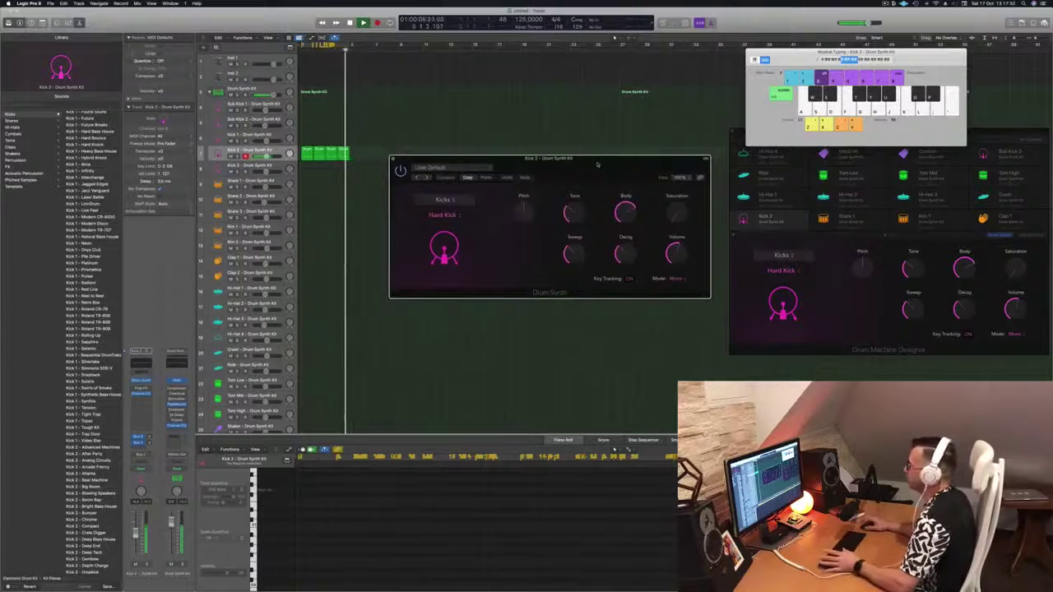
drag(597, 164, 591, 167)
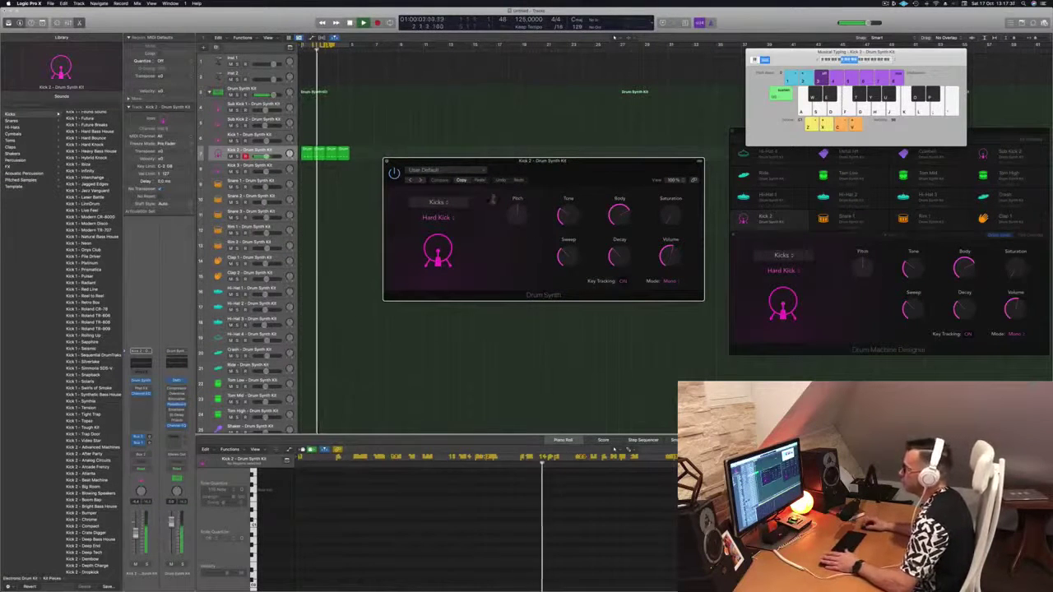
Try different Pitch and Tone settings on the Hard Kick while the pattern plays
drag(515, 213, 516, 227)
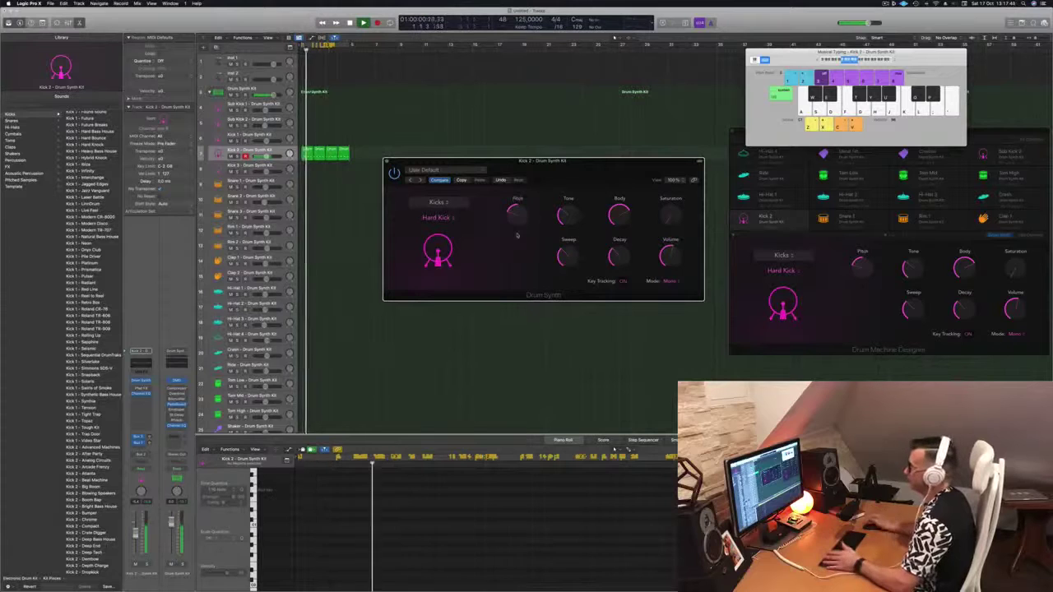
mouse_move(519, 215)
mouse_move(519, 215)
mouse_down()
mouse_move(522, 178)
mouse_move(521, 201)
mouse_up()
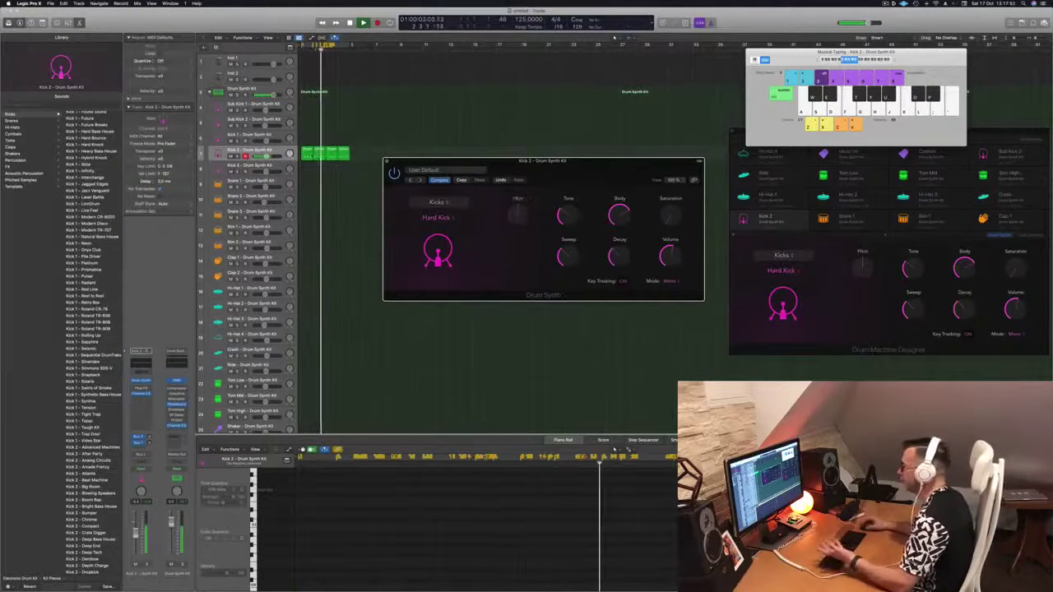
drag(566, 214, 567, 195)
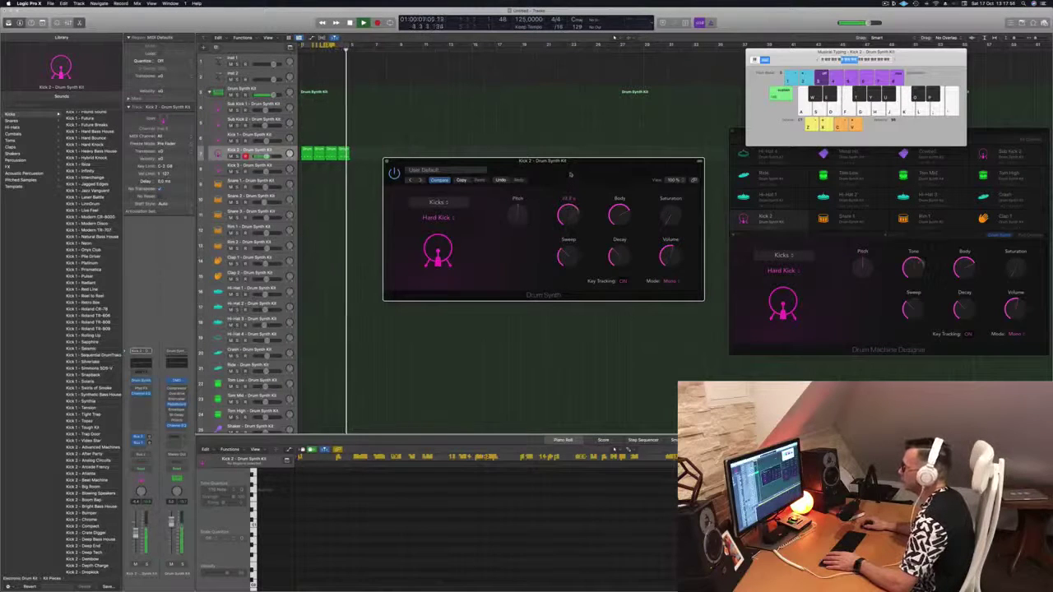
drag(570, 174, 567, 213)
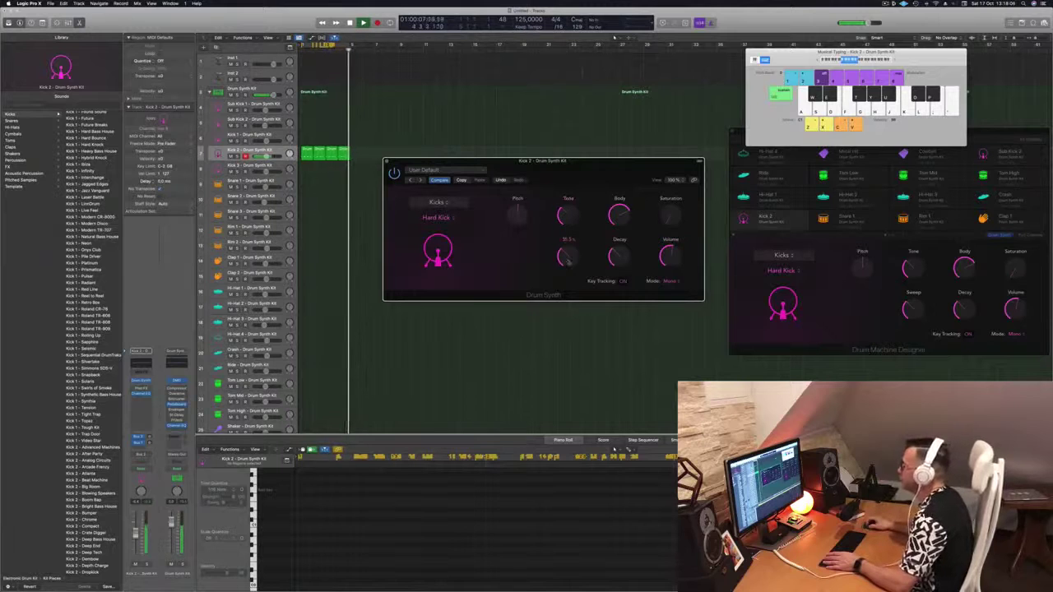
Shape the Hard Kick with lower Sweep and Body, Decay at about 53% and Saturation at about 13%, and close the plug-in
drag(567, 252, 573, 243)
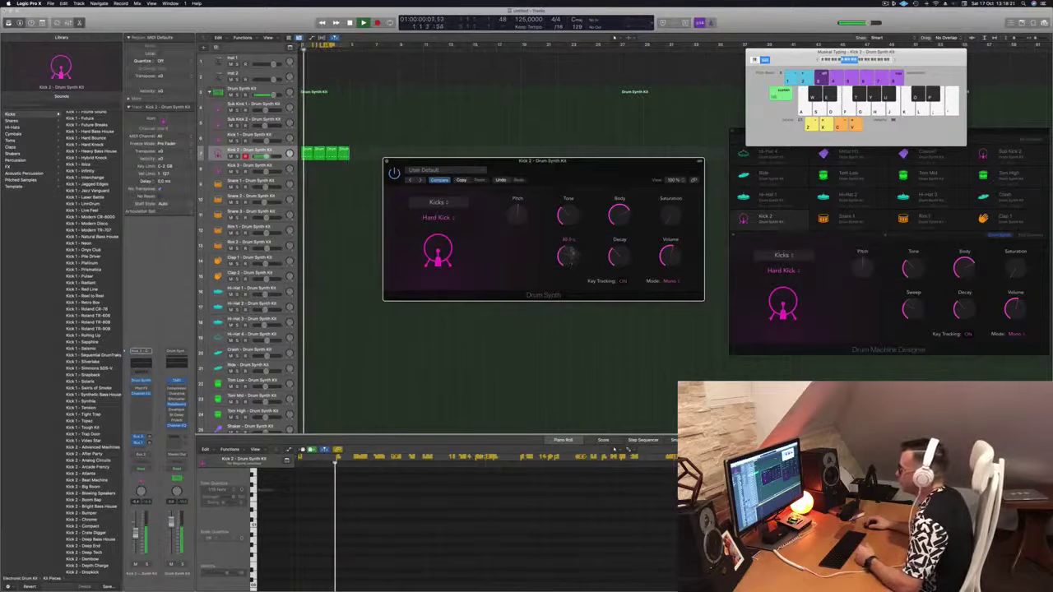
drag(573, 236, 573, 293)
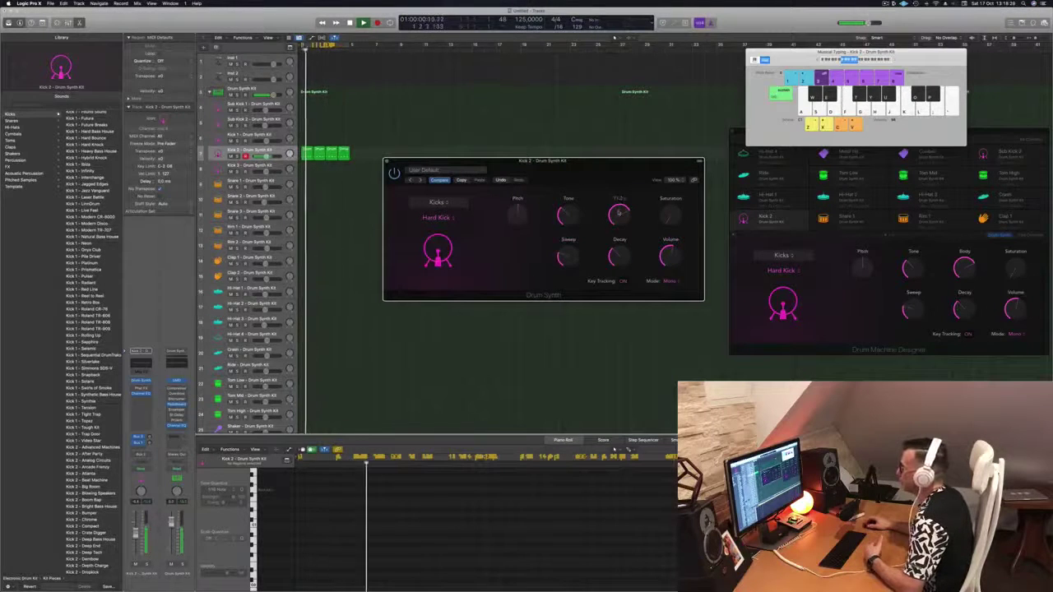
mouse_move(619, 216)
mouse_down()
mouse_move(622, 280)
mouse_move(624, 212)
mouse_up()
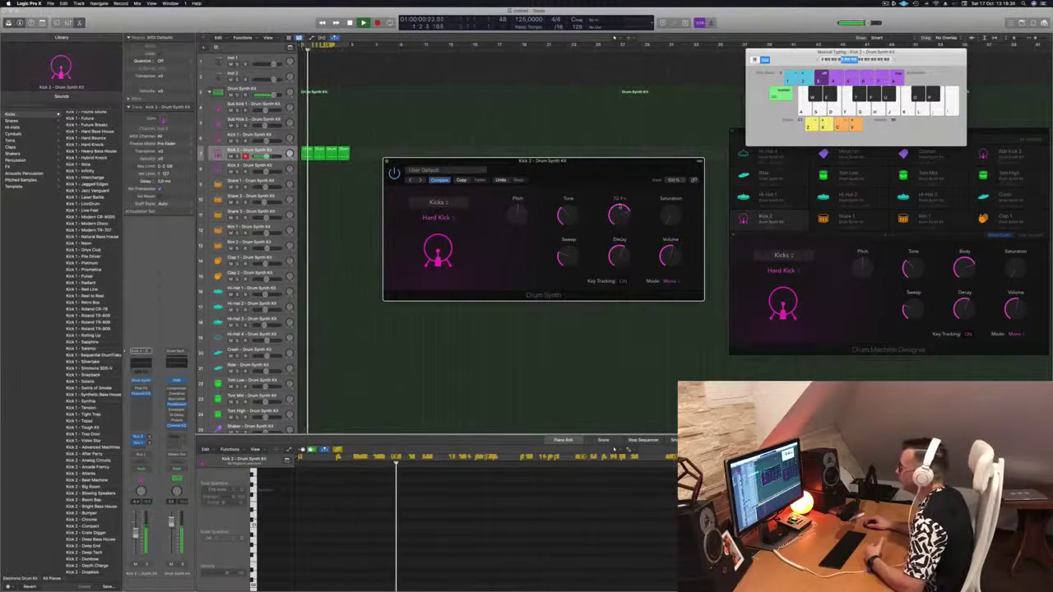
drag(620, 245, 632, 270)
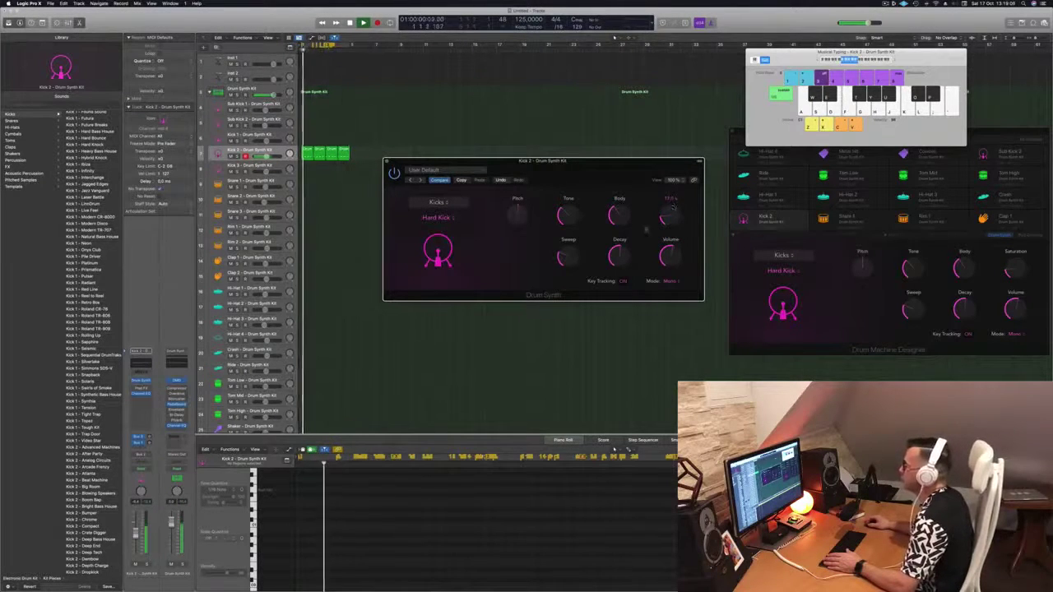
drag(630, 240, 623, 255)
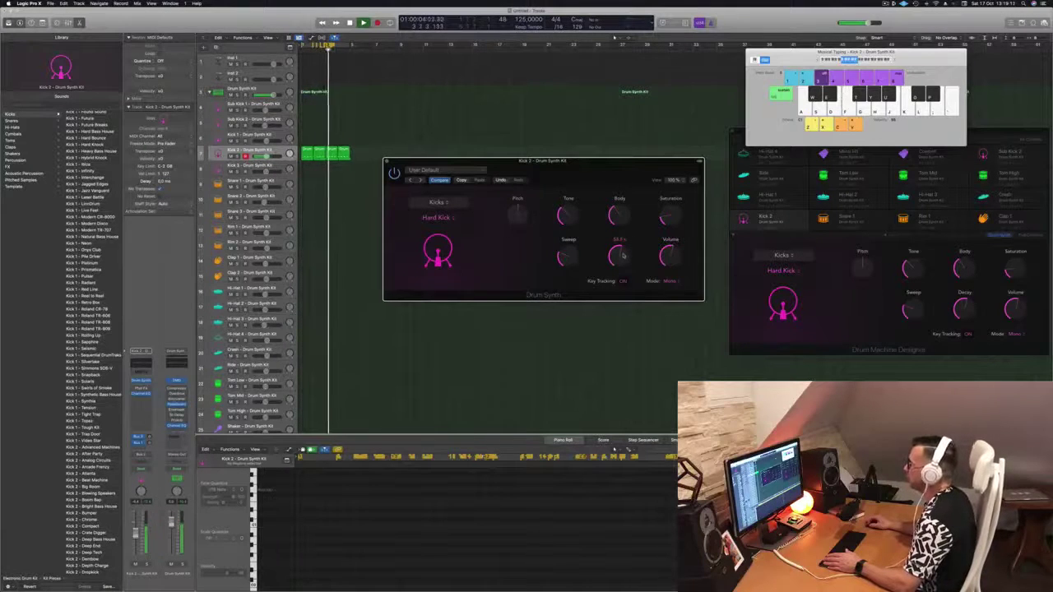
drag(581, 162, 584, 162)
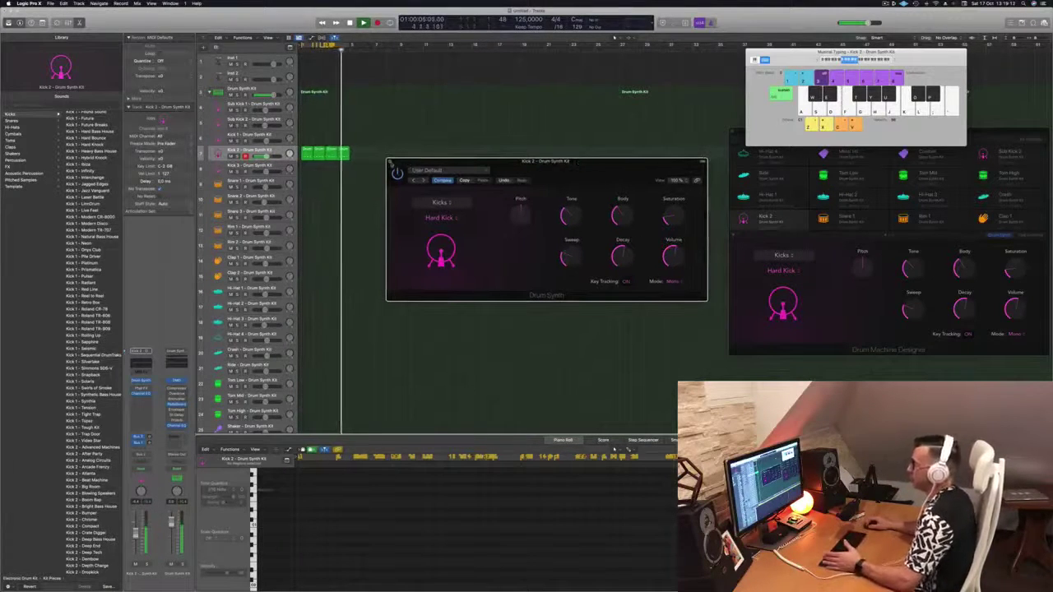
click(390, 163)
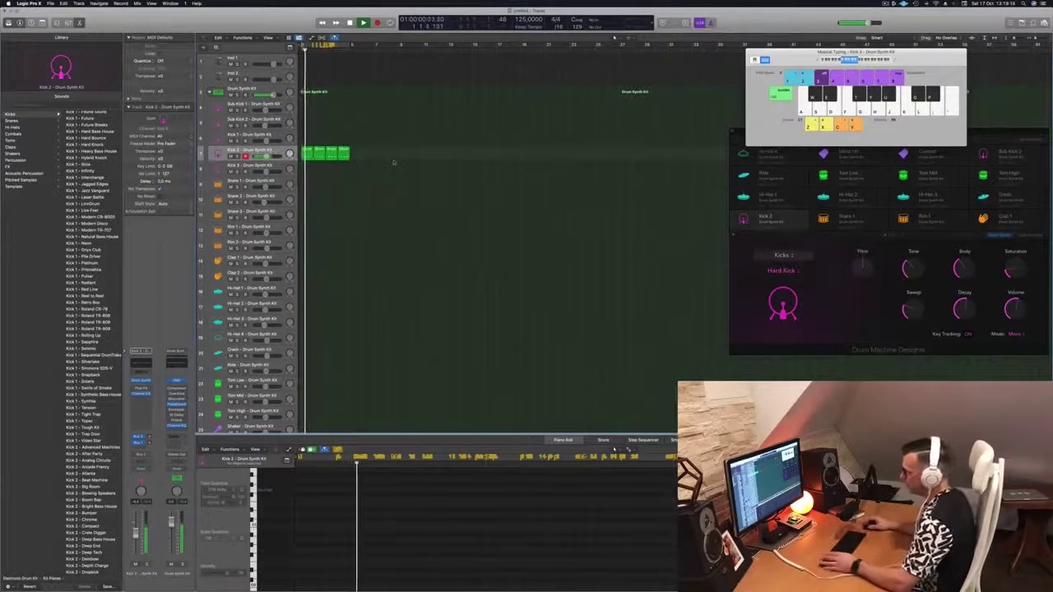
Copy the first Kick 2 region to the Snare 1 track and keep only its notes on beats 2 and 4
key(super+a)
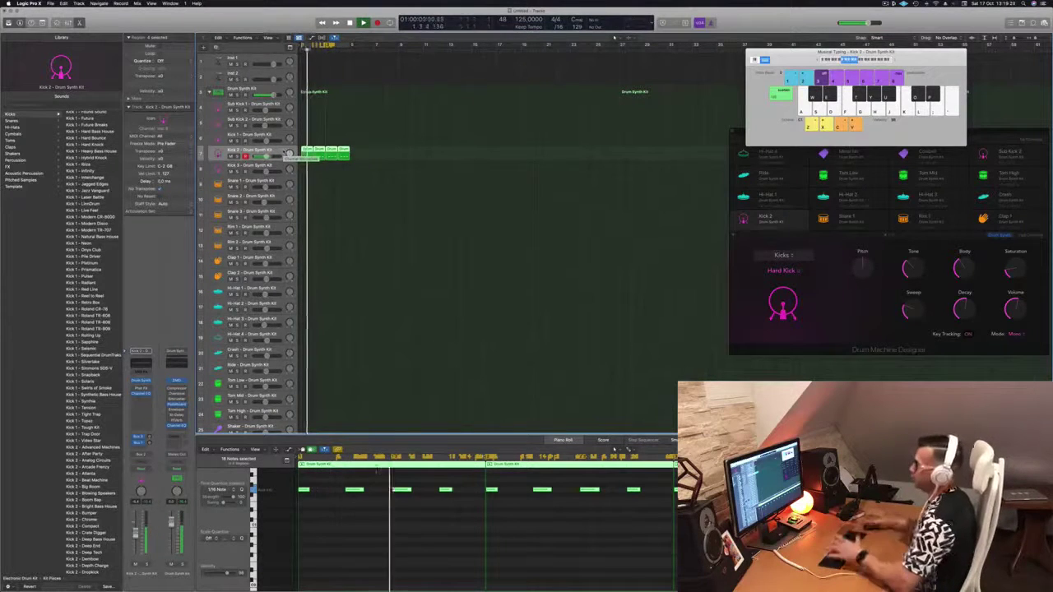
key(space)
click(447, 156)
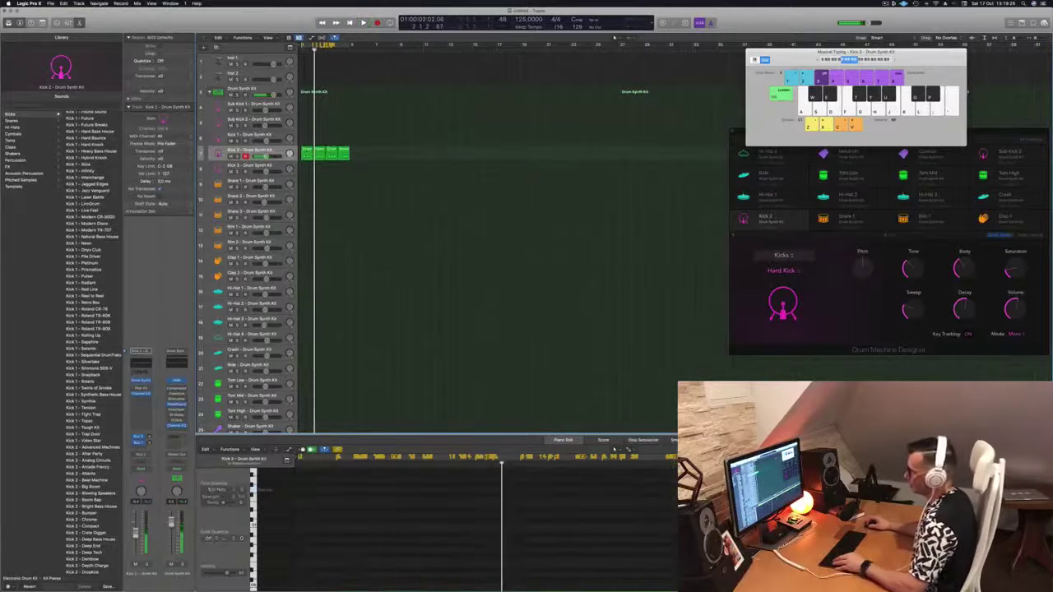
click(307, 151)
drag(307, 150, 307, 186)
scroll(297, 566, down, 2)
scroll(297, 565, down, 2)
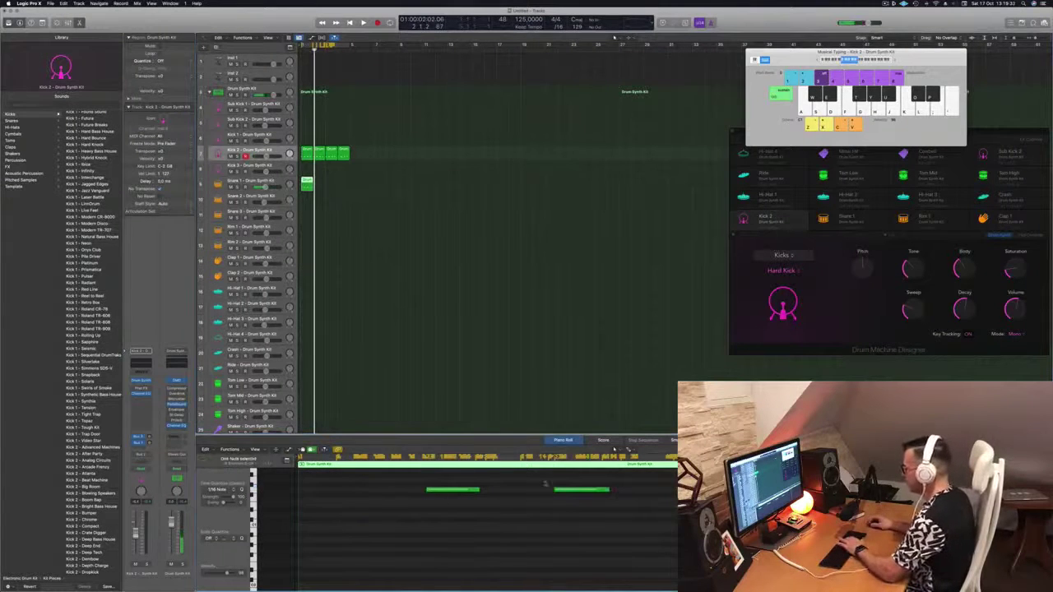
drag(545, 484, 597, 513)
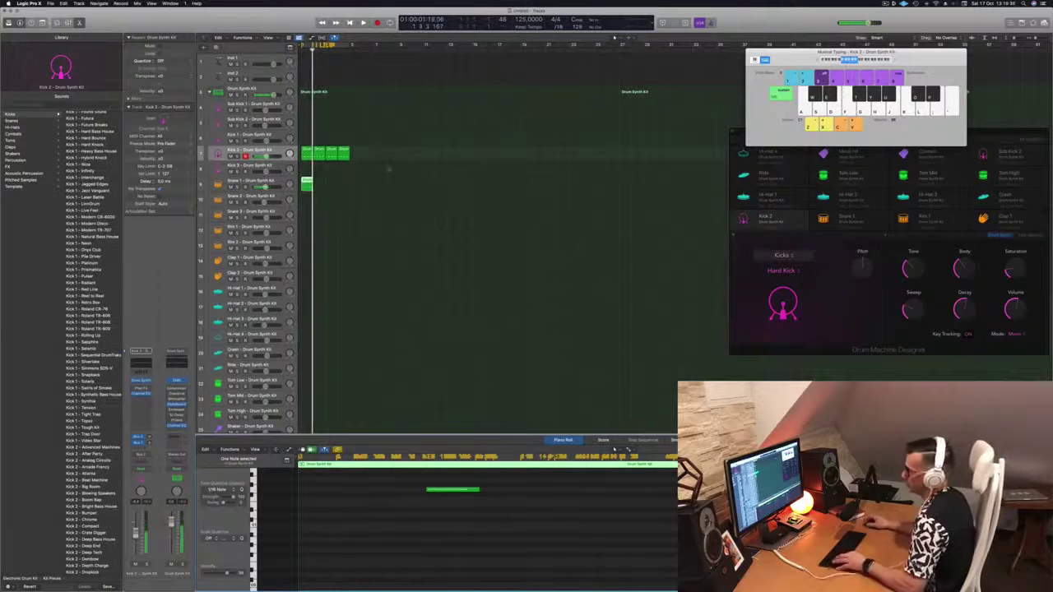
Repeat the Snare 1 region to fill four bars and play the kick and snare beat with Snare 1 selected
drag(306, 182, 331, 184)
key(space)
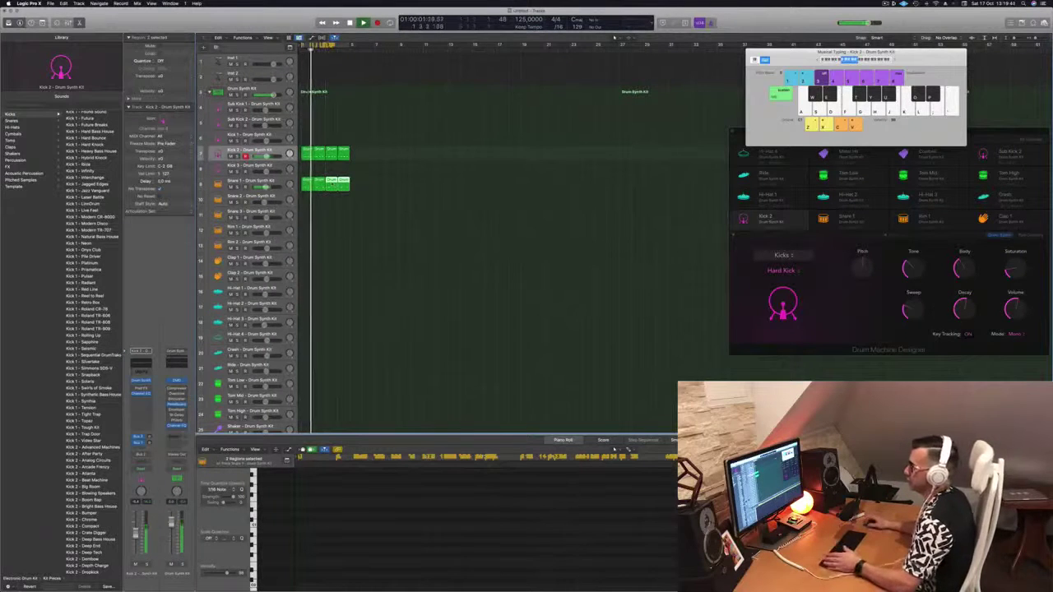
click(271, 181)
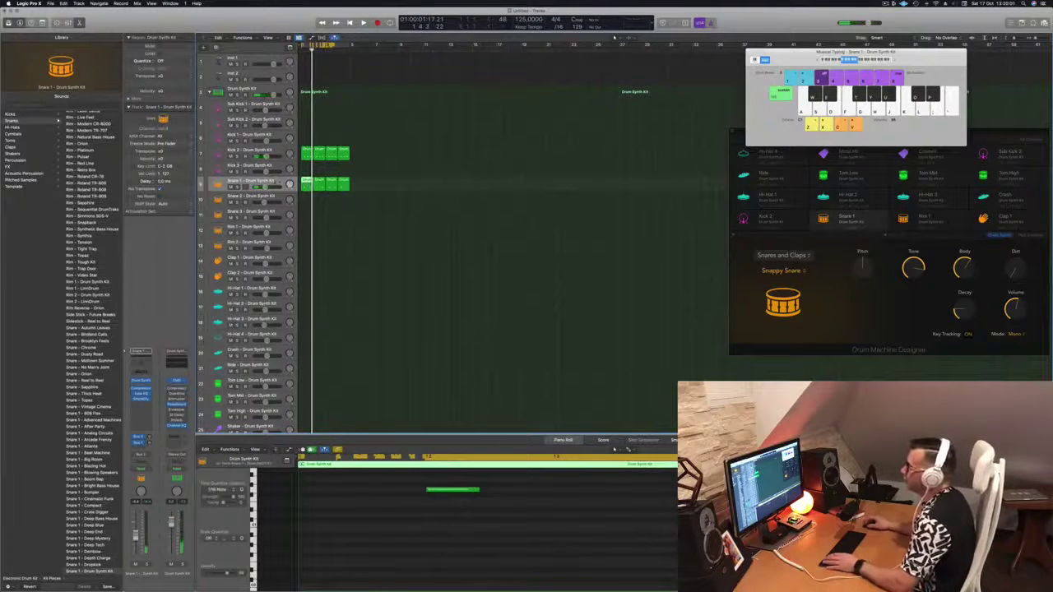
key(space)
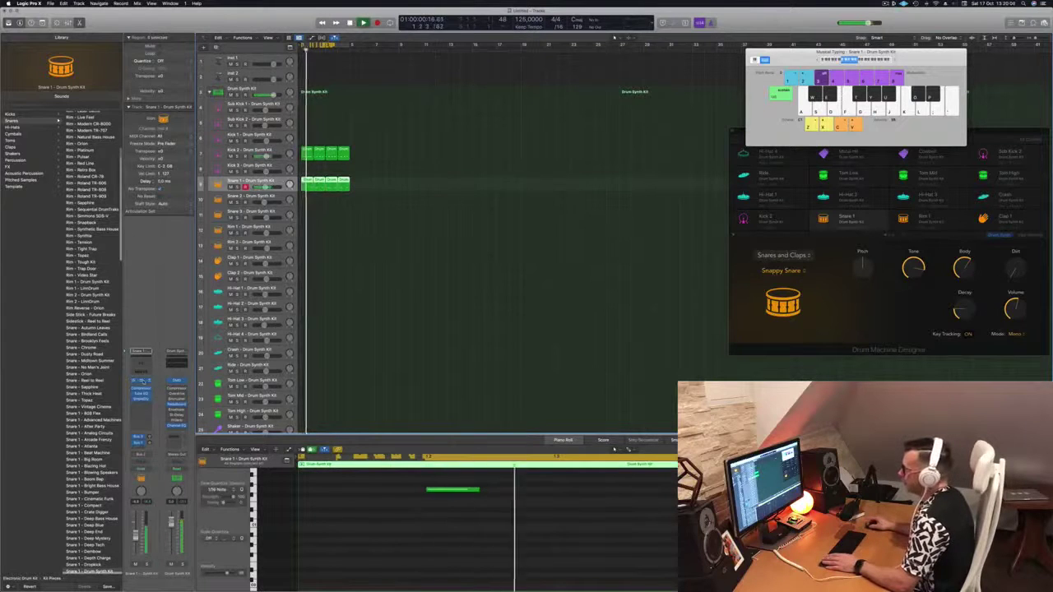
Open the Drum Synth of Snare 1 and raise the Snappy Snare's Decay and Dirt while lowering its Tone
click(141, 380)
drag(583, 96, 609, 103)
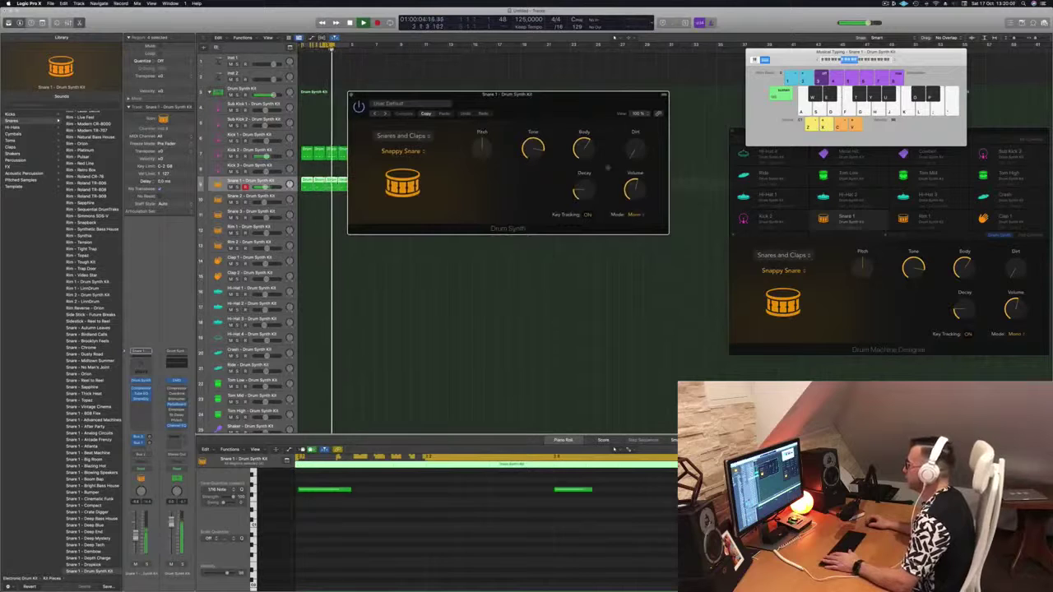
mouse_move(588, 161)
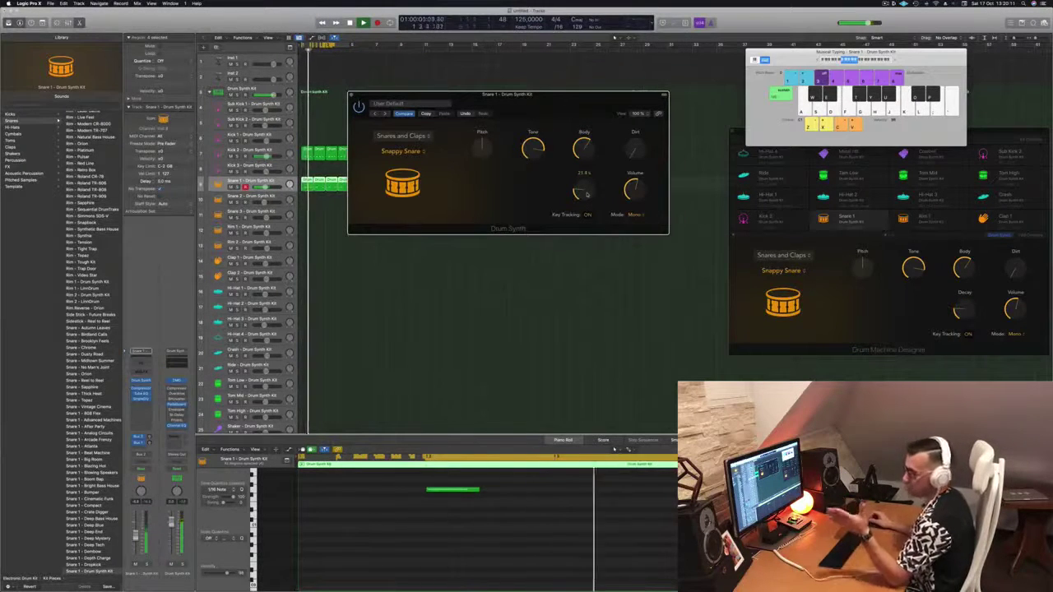
drag(586, 195, 590, 137)
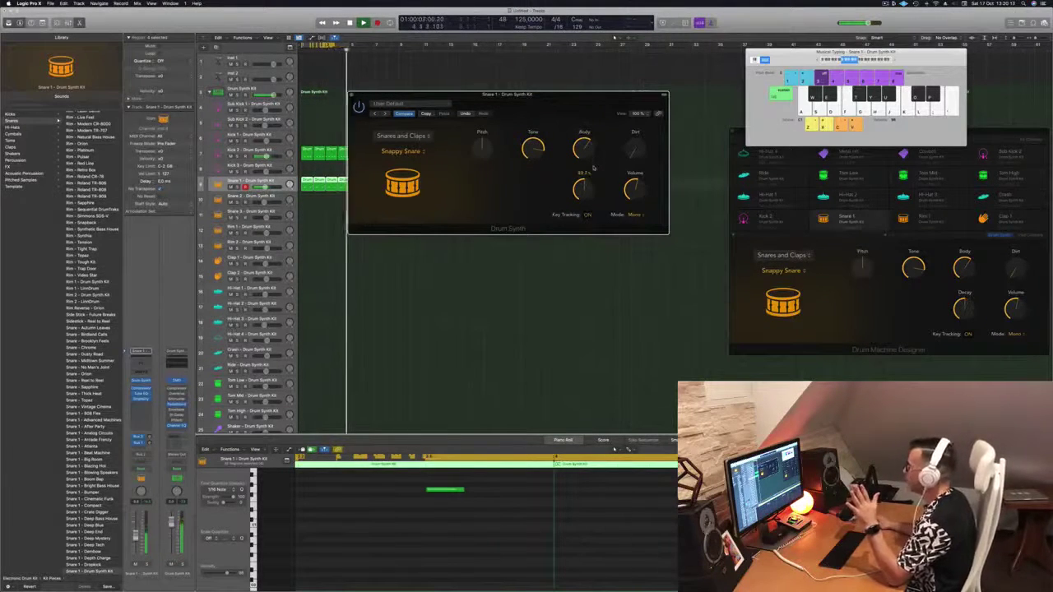
drag(629, 153, 636, 115)
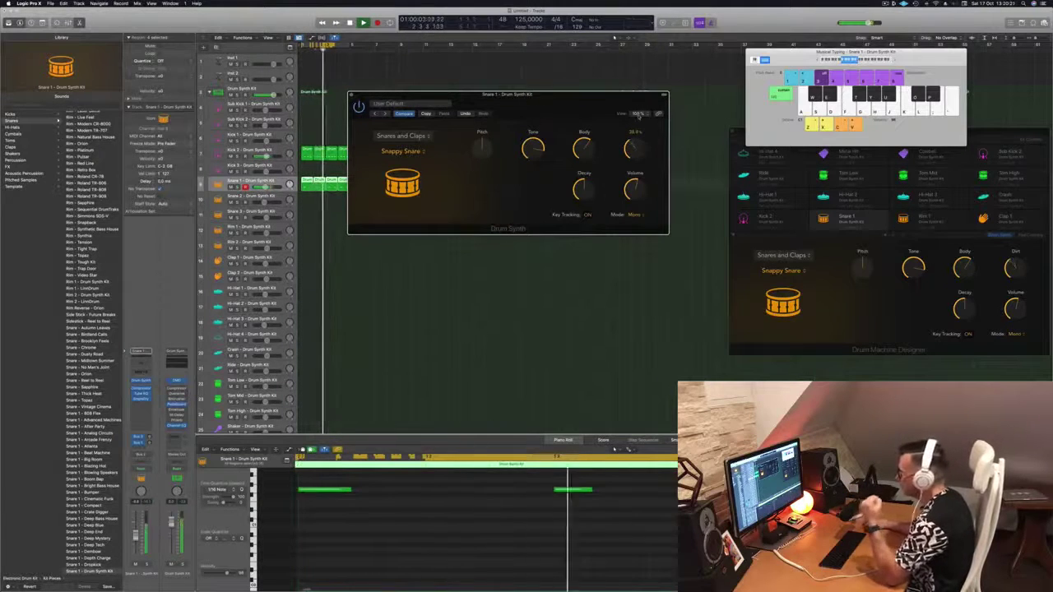
drag(533, 146, 535, 252)
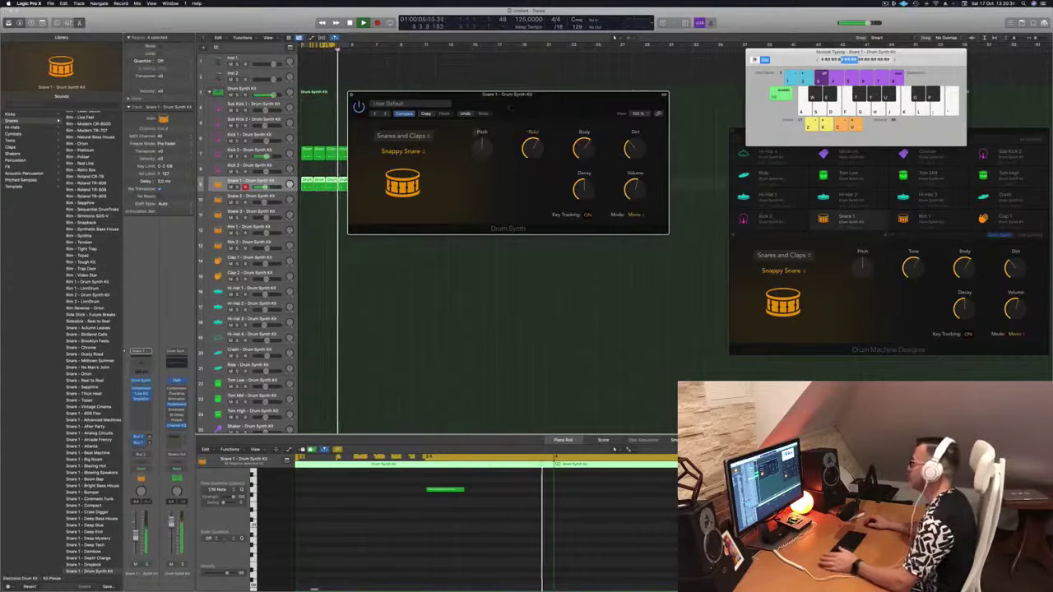
Finish with the Snare 1 Drum Synth, close its window and slightly lower the Snare 1 track's volume
drag(482, 146, 488, 144)
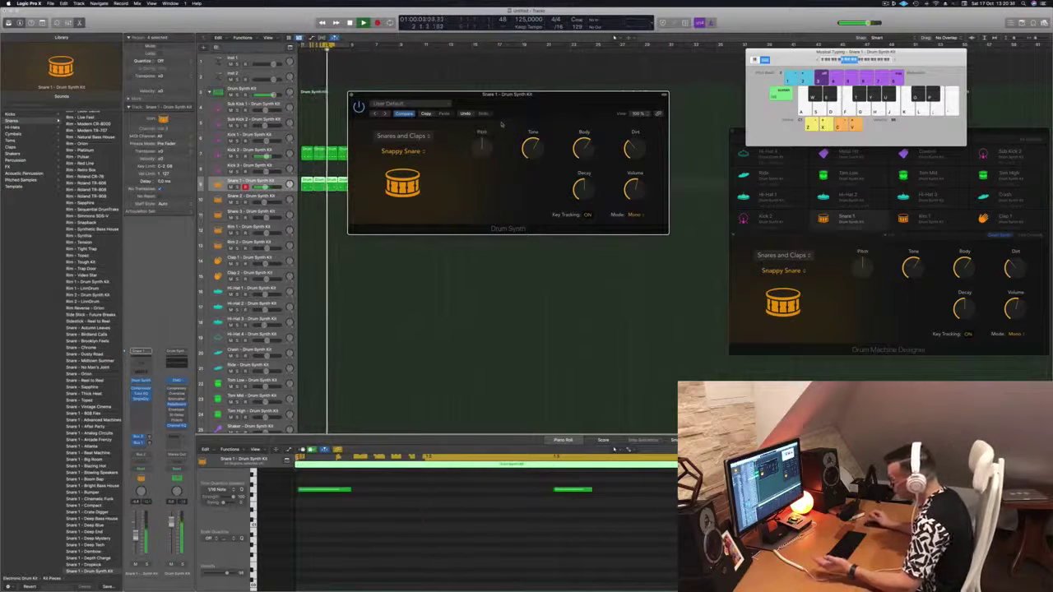
drag(540, 99, 598, 135)
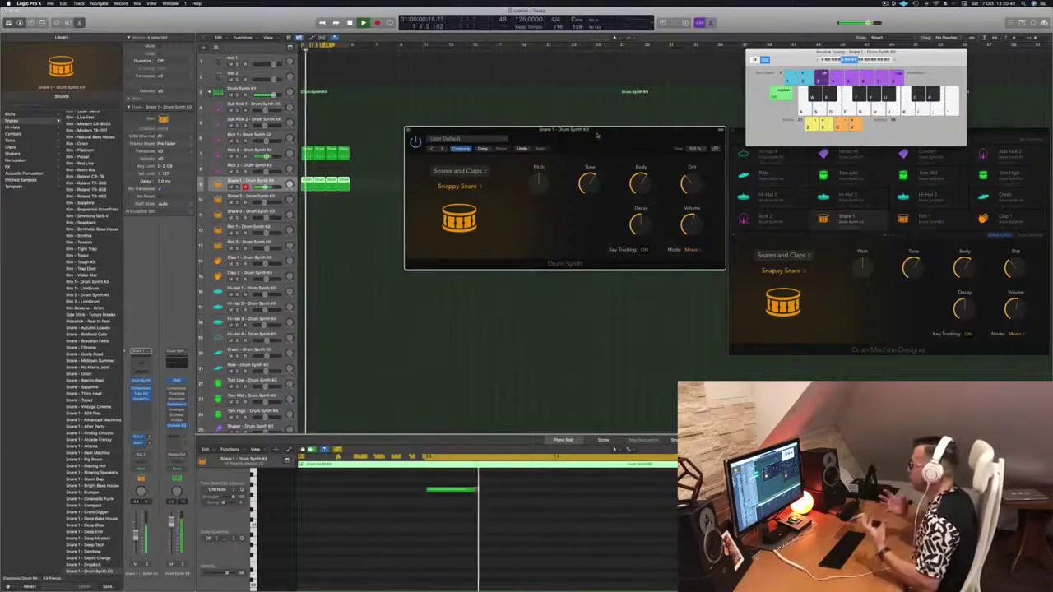
drag(558, 134, 541, 129)
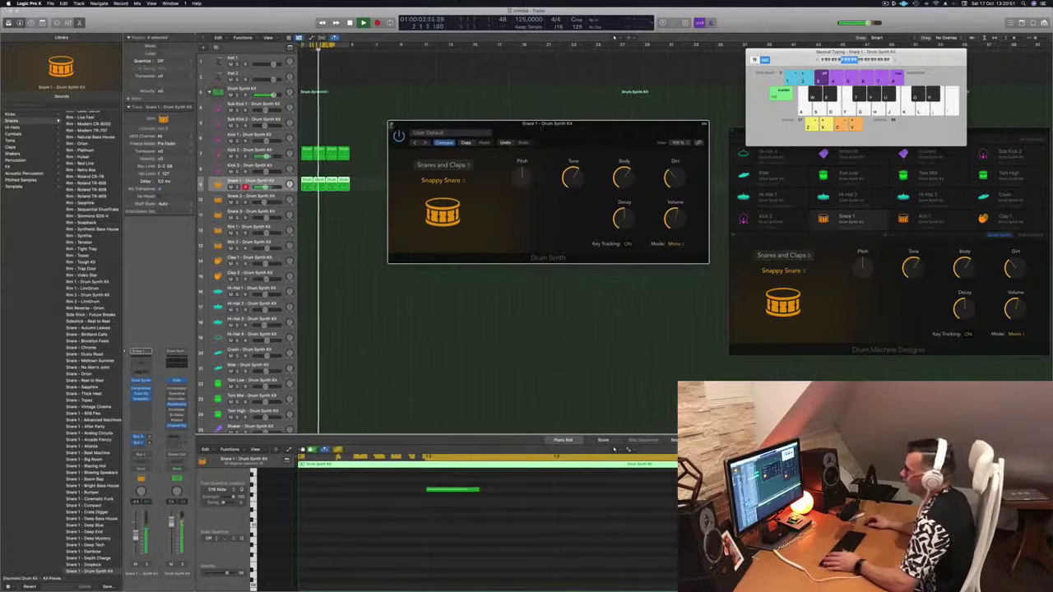
key(super+w)
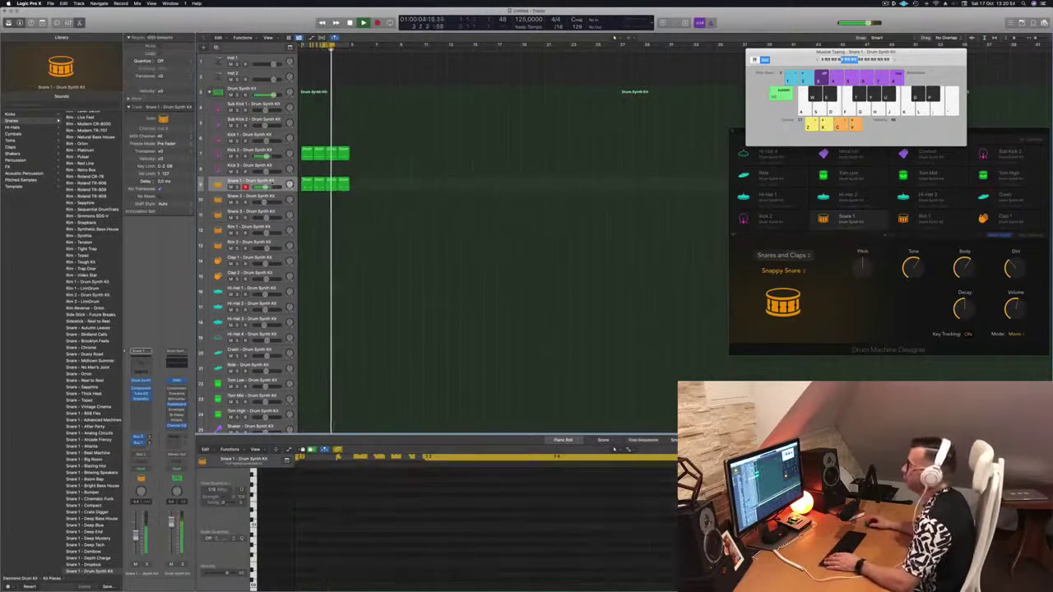
click(273, 183)
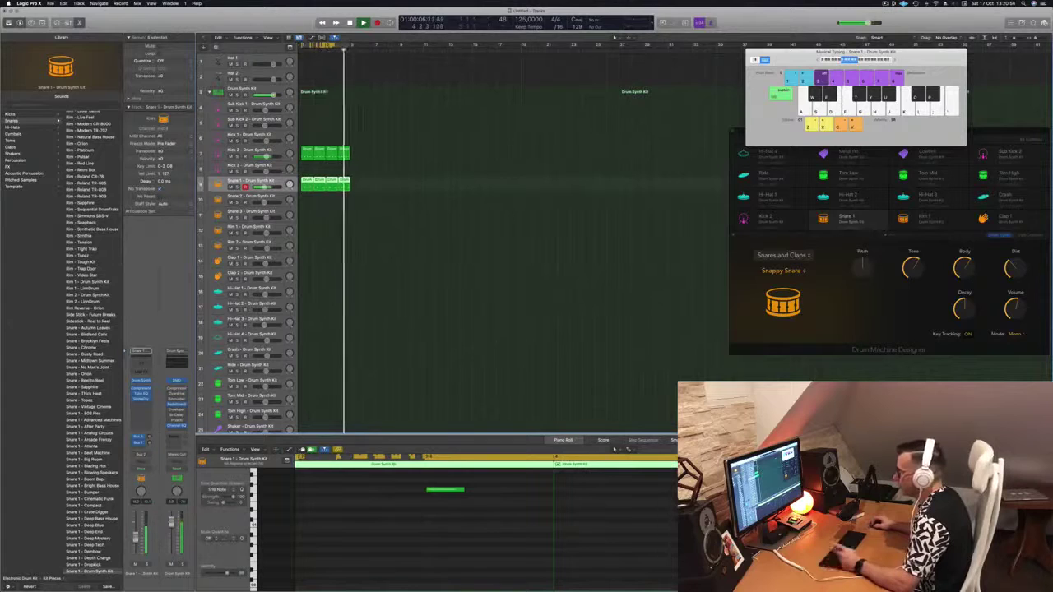
click(393, 266)
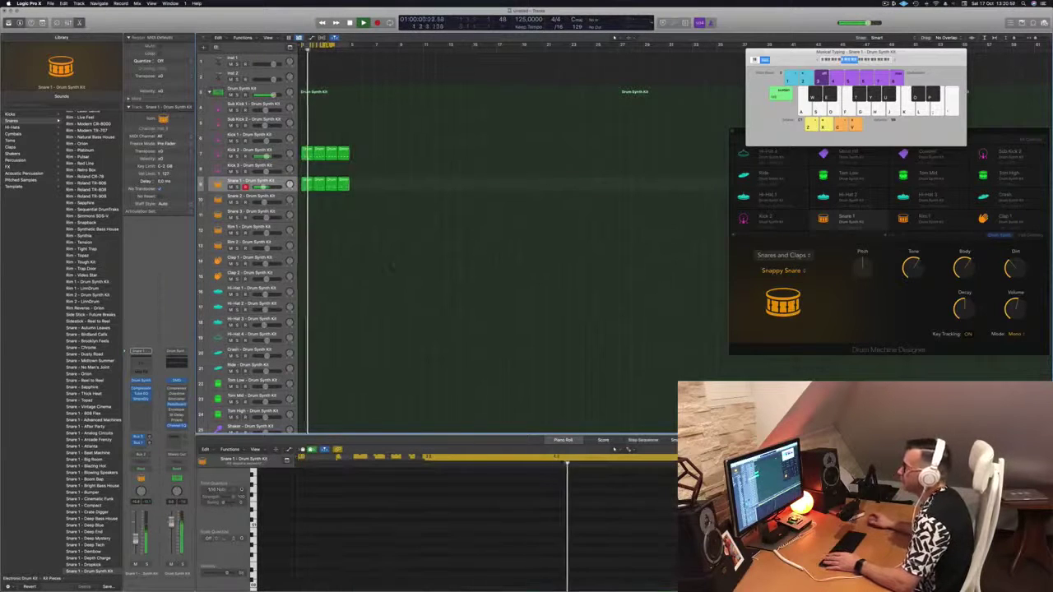
Copy the first Kick 2 region to bar 1 of the Clap 2 track
click(305, 153)
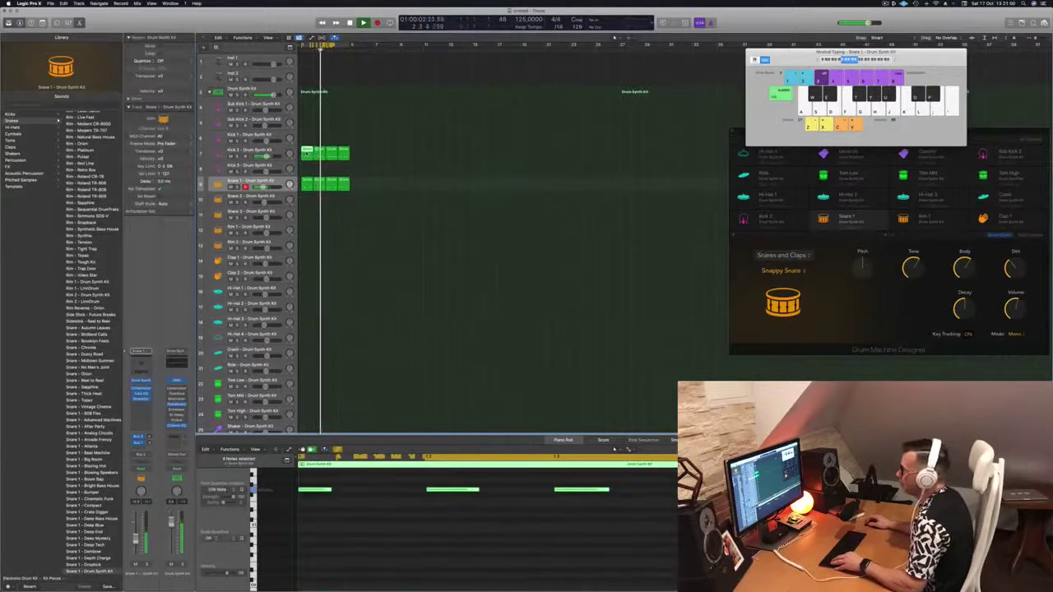
drag(305, 153, 306, 262)
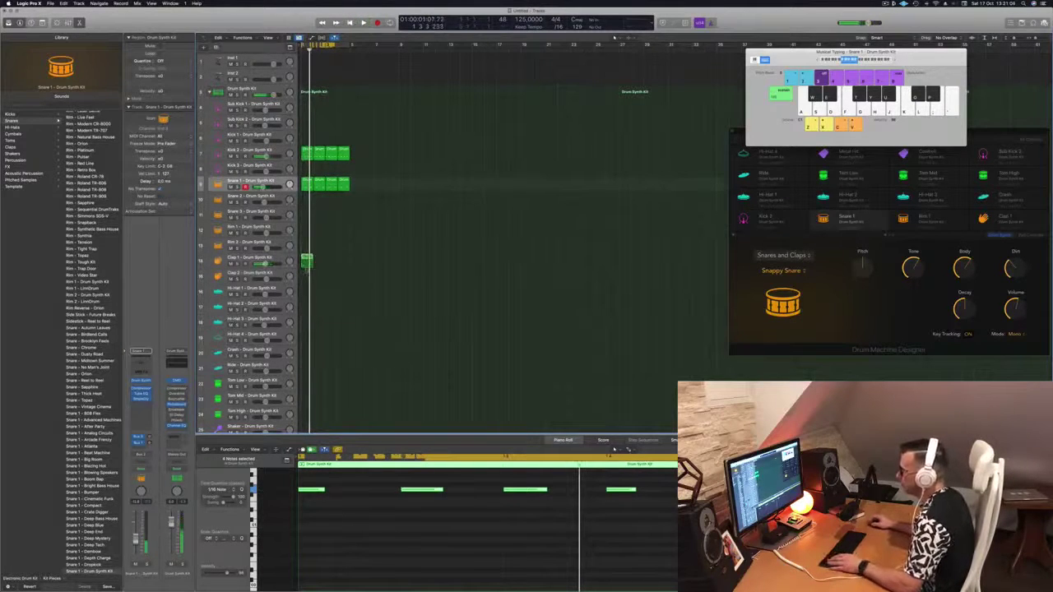
drag(306, 261, 305, 276)
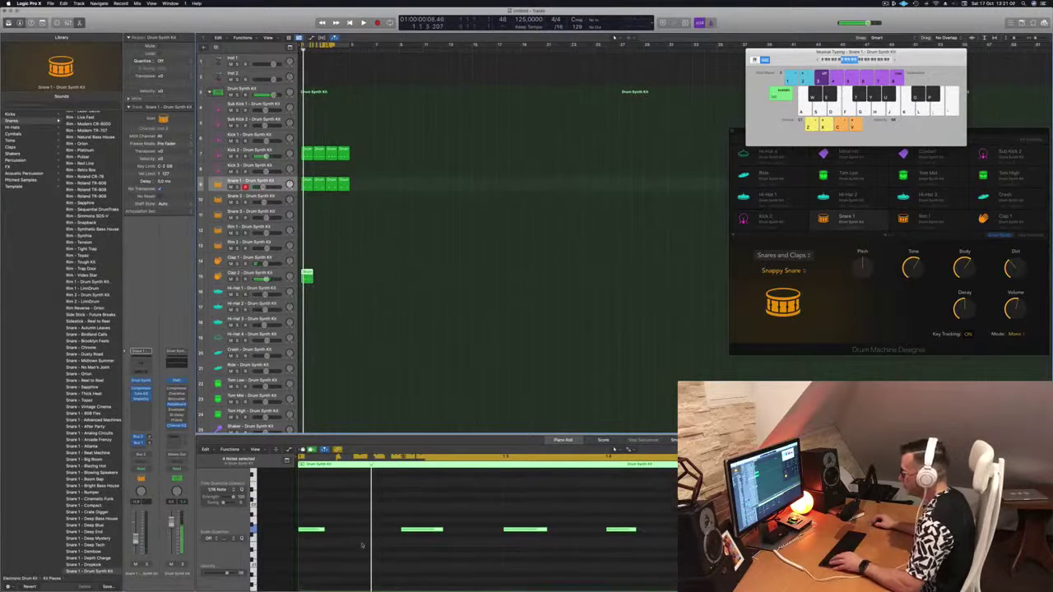
Select all notes in the Clap 2 region and transpose them to the clap's key
click(362, 545)
key(super+a)
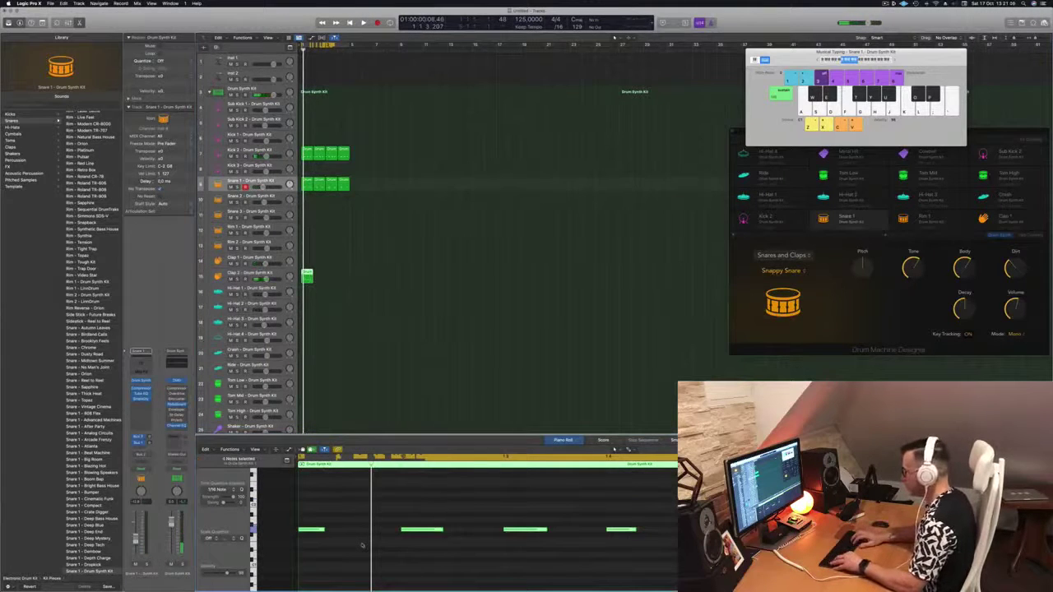
key(Delete)
key(super+z)
scroll(364, 546, up, 2)
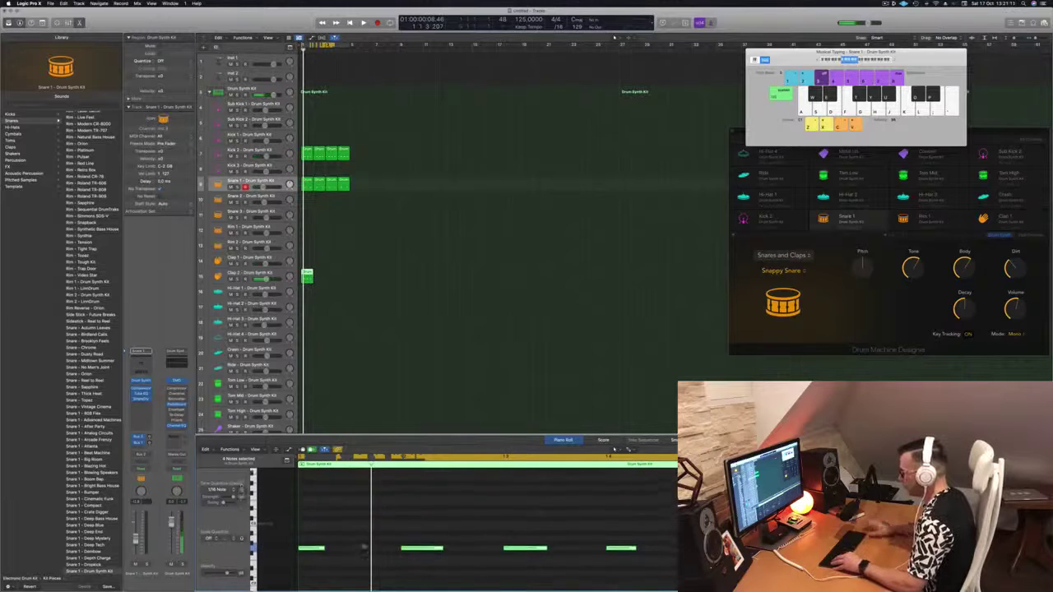
key(alt+Up)
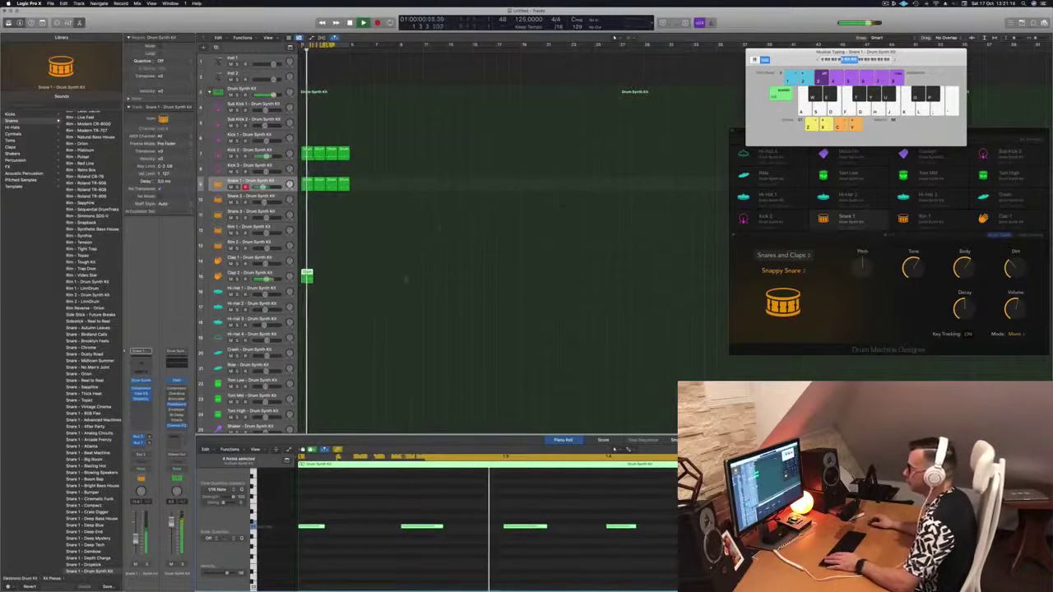
Repeat the Clap 2 region to fill four bars and play the beat with the Clap 2 track selected
drag(306, 274, 328, 277)
key(space)
click(250, 274)
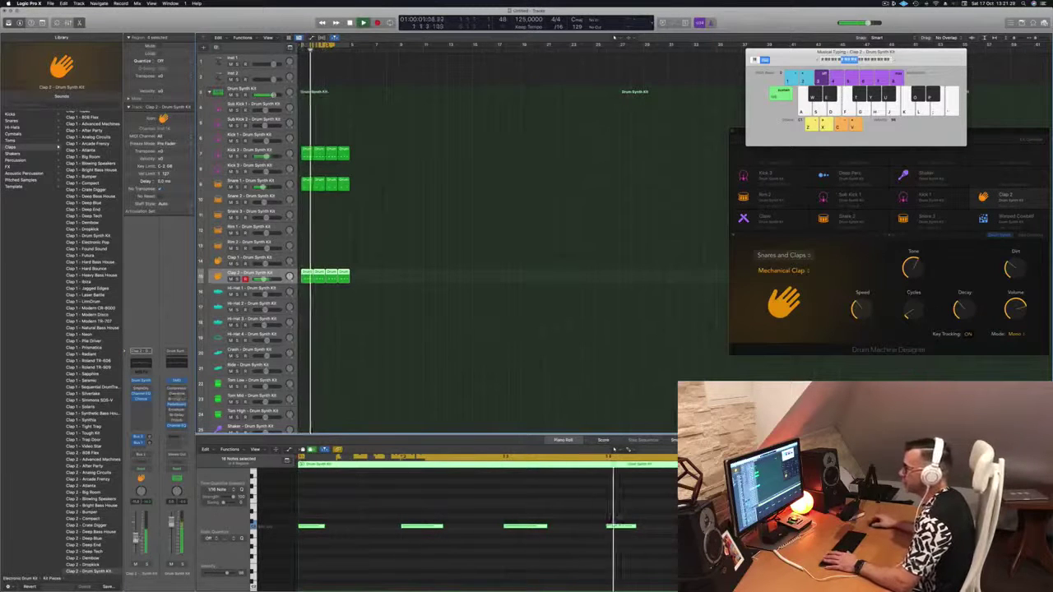
Open the Drum Synth of Clap 2 and change its sound from Mechanical Clap to Human Clap
click(142, 380)
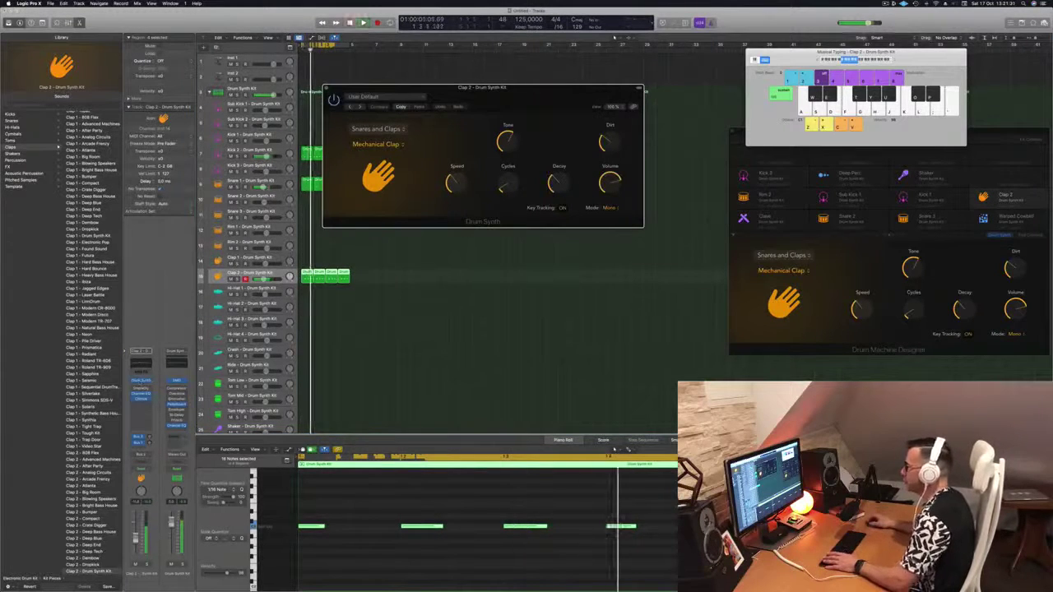
click(382, 145)
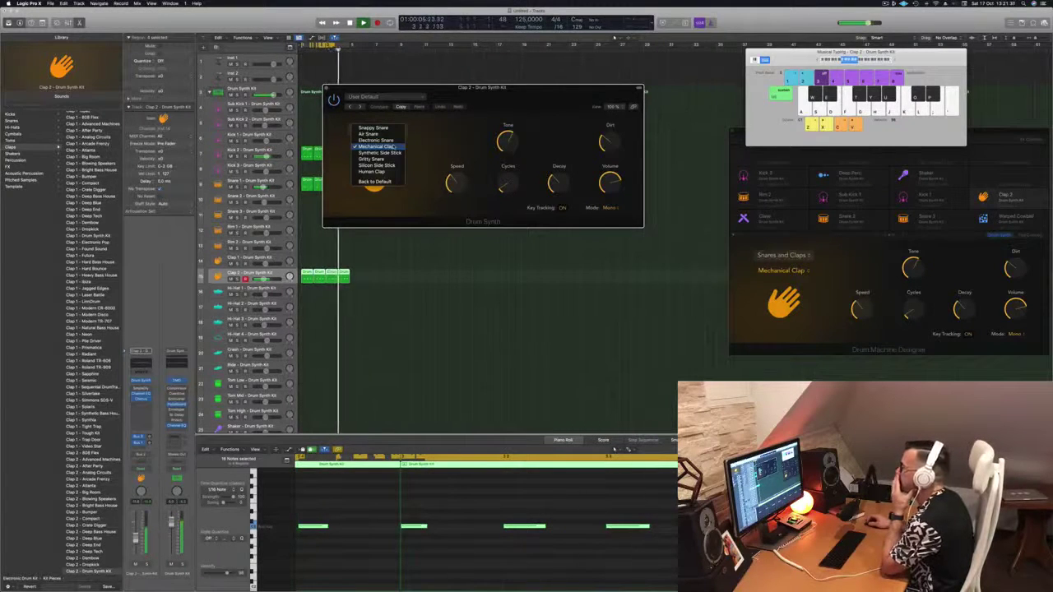
click(374, 171)
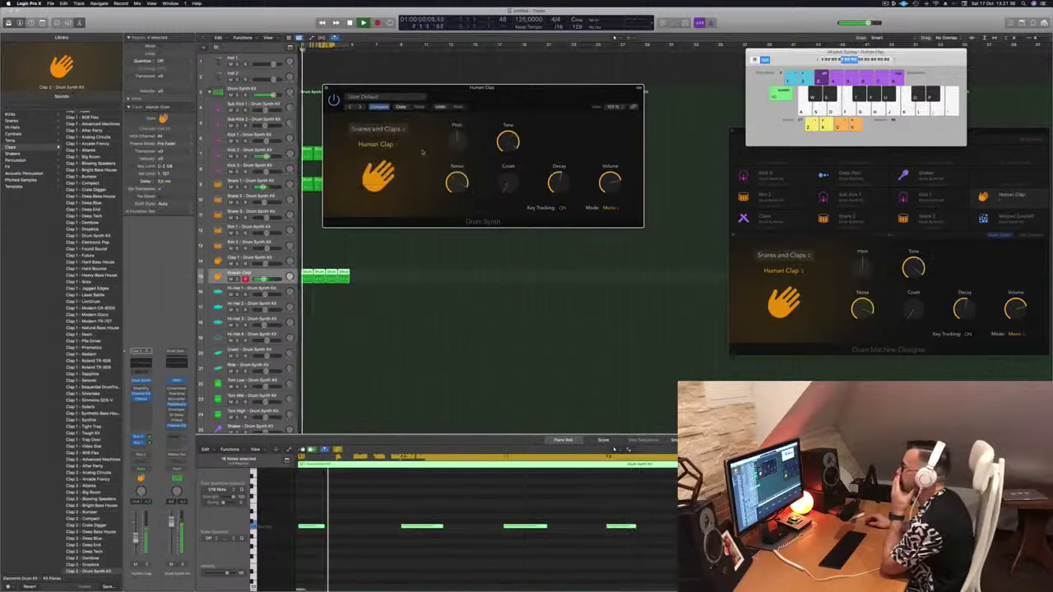
Adjust the Human Clap's Decay, try out its Crush during playback, and close the plug-in
click(554, 184)
drag(555, 188, 515, 170)
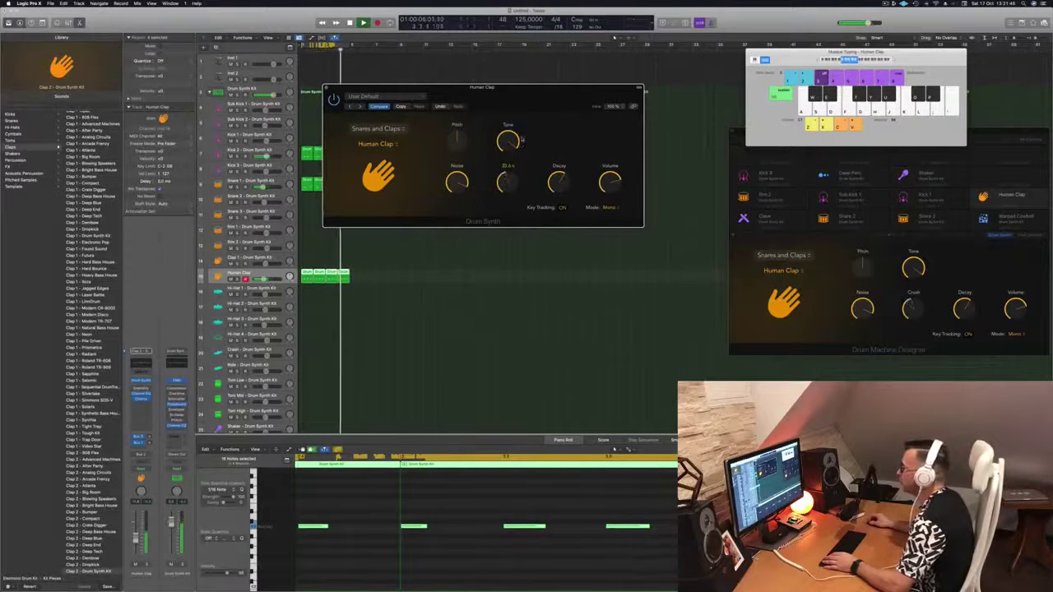
drag(567, 98, 588, 105)
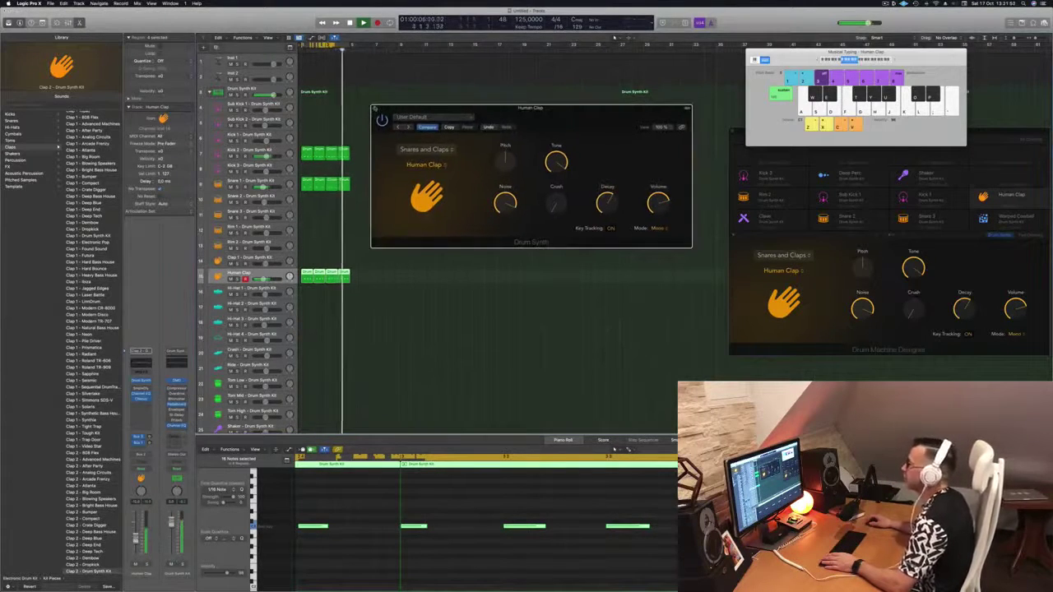
click(379, 103)
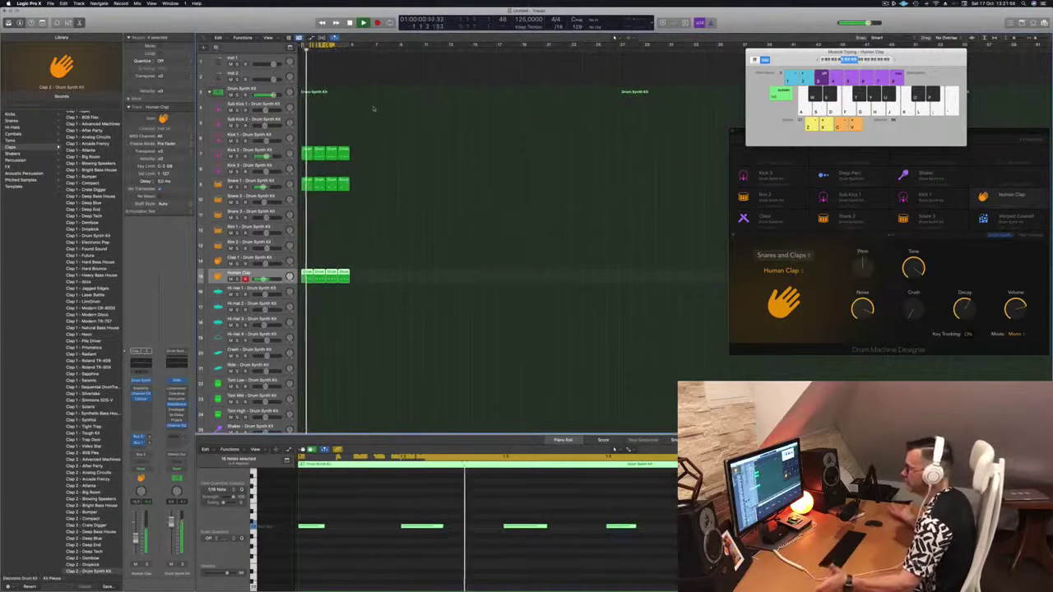
Move the first Human Clap region to the Hi-Hat 1 track and fill the gap with a copy of the second clap region
click(364, 242)
scroll(364, 242, down, 2)
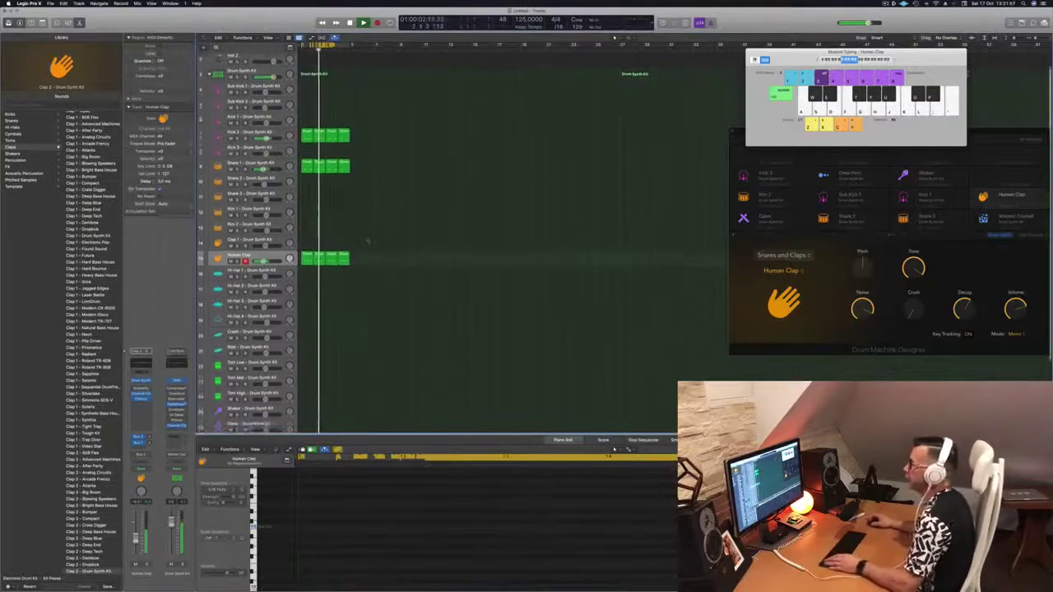
click(305, 255)
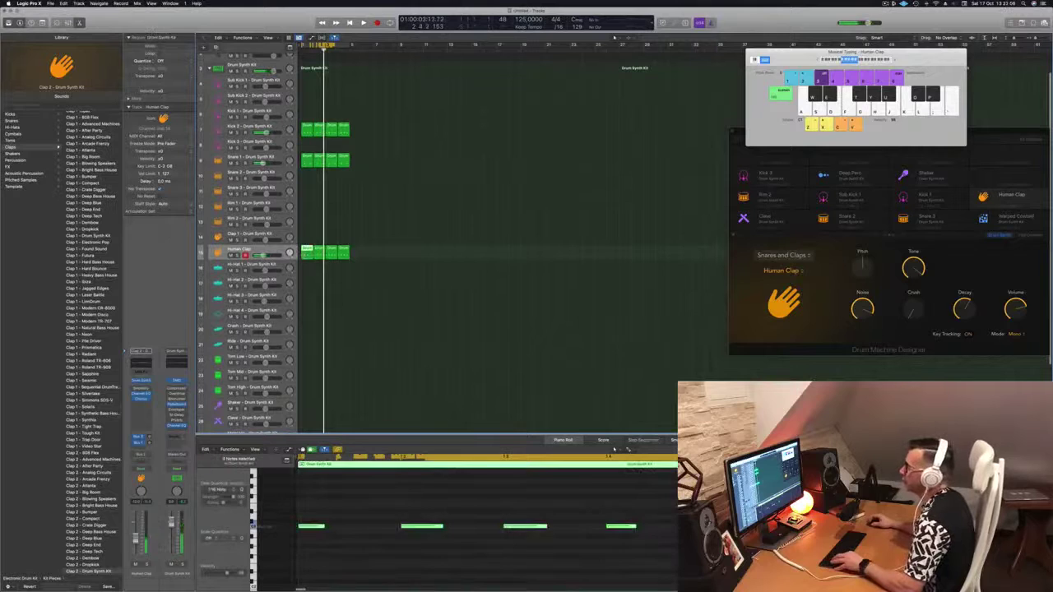
drag(306, 260, 306, 268)
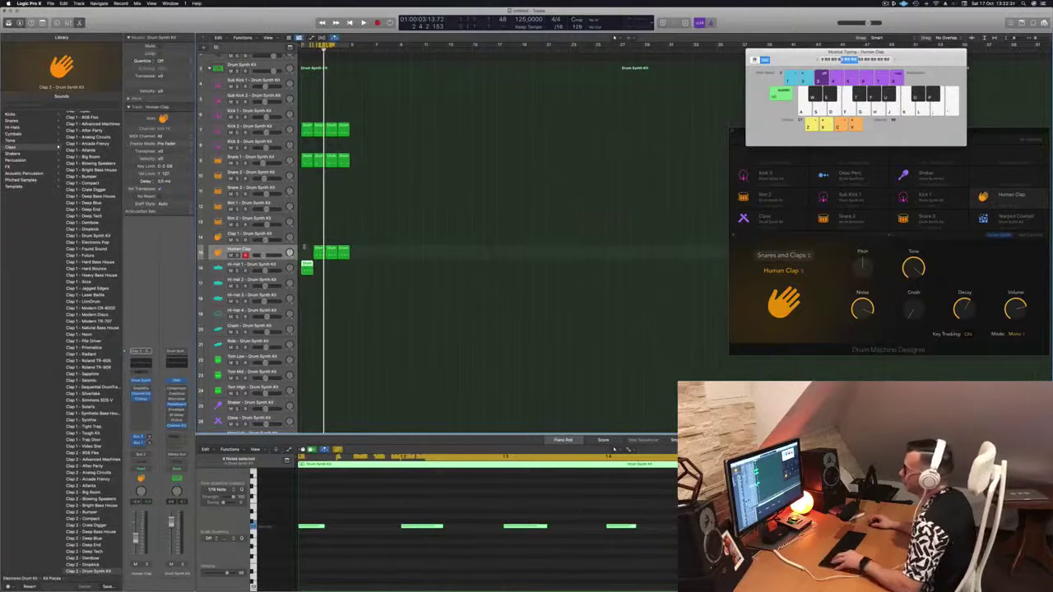
click(321, 251)
drag(321, 252, 305, 251)
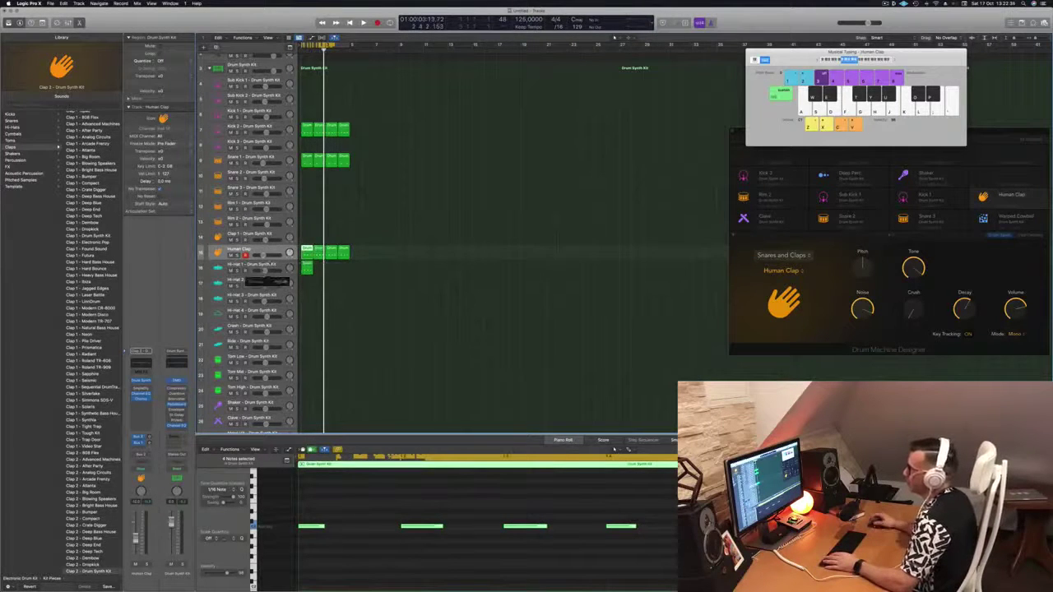
Look at the Hi-Hat 1 sound and browse the Electronic Drum Kit patches for the Drum Synth Kit track
click(248, 266)
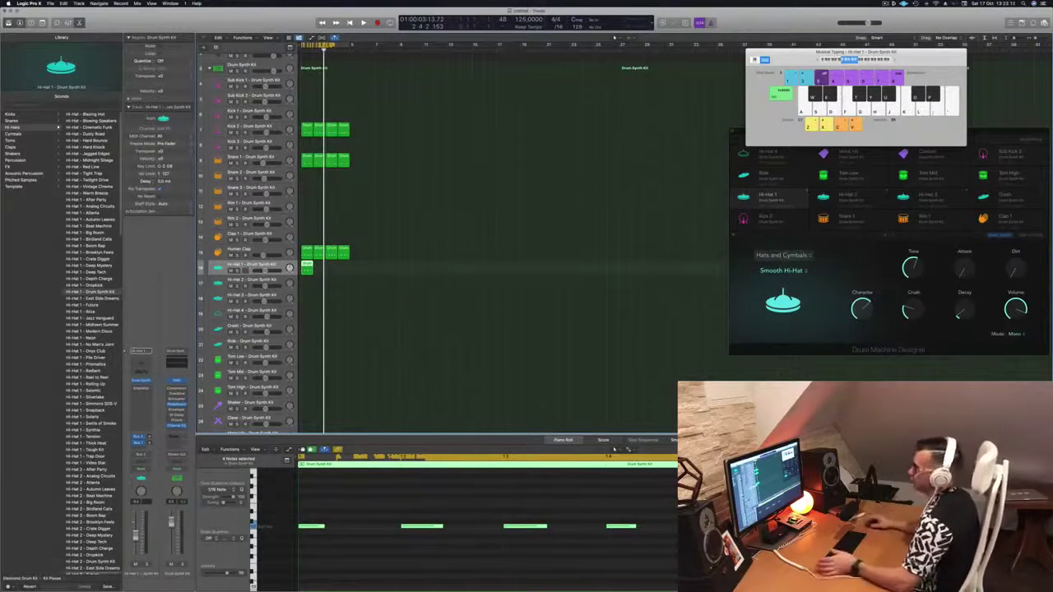
click(259, 65)
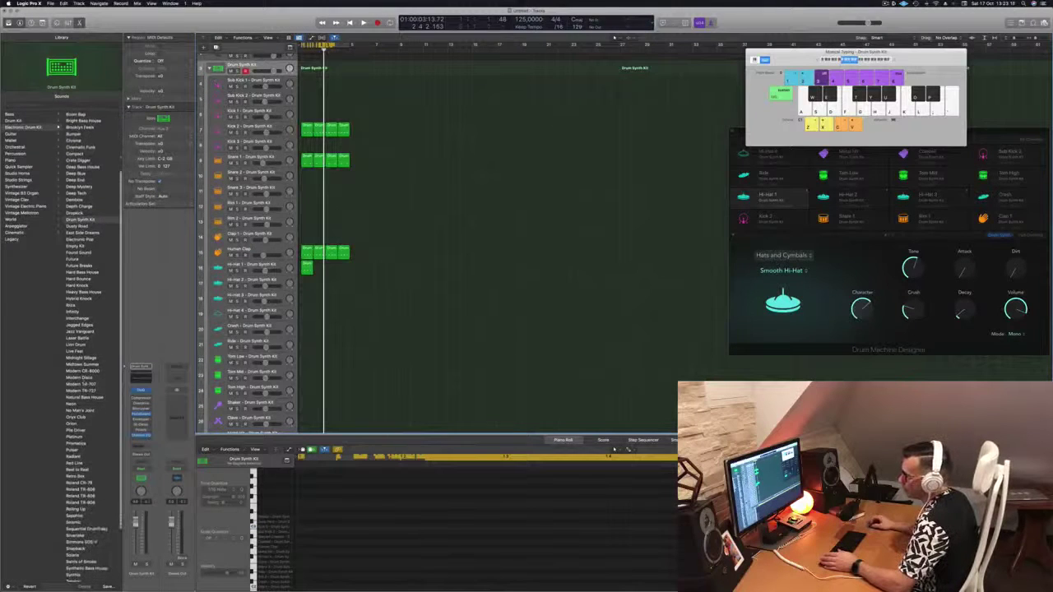
scroll(97, 391, down, 5)
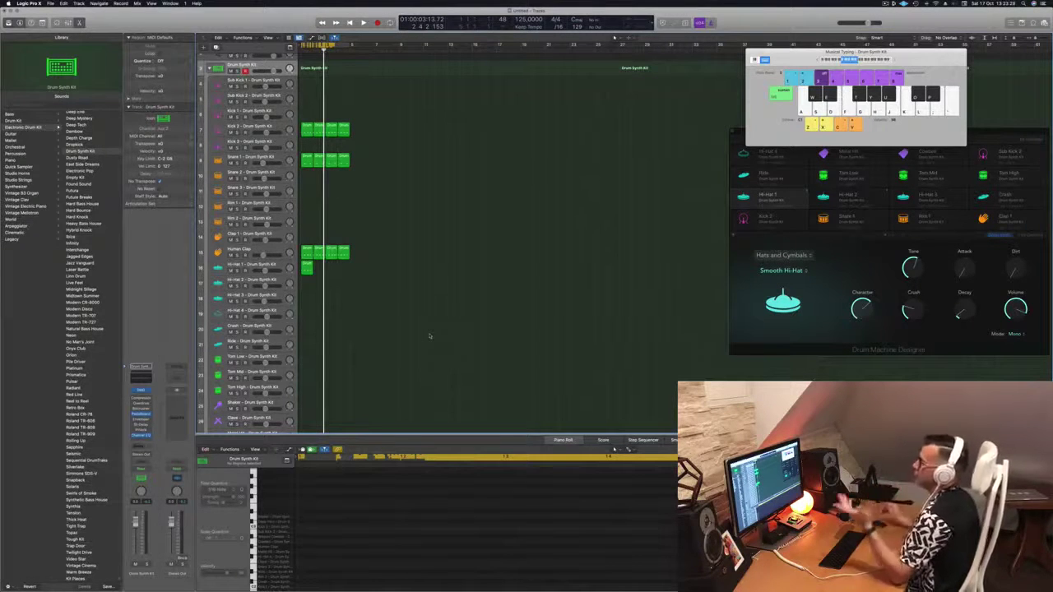
scroll(413, 196, up, 2)
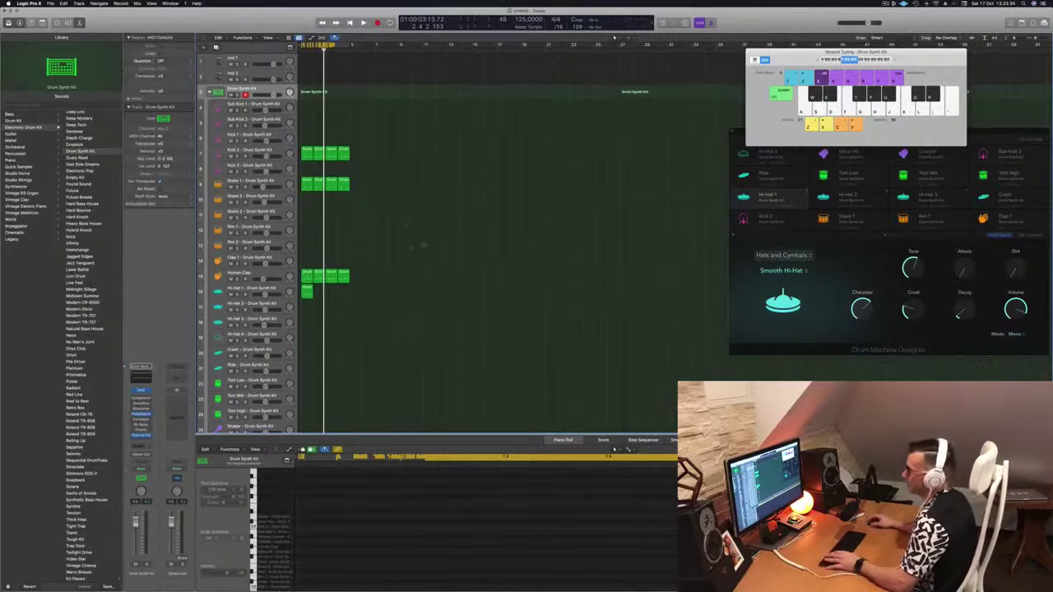
Play the beat, select all notes in the Hi-Hat 1 region and shift them half a beat later onto the off-beats
key(space)
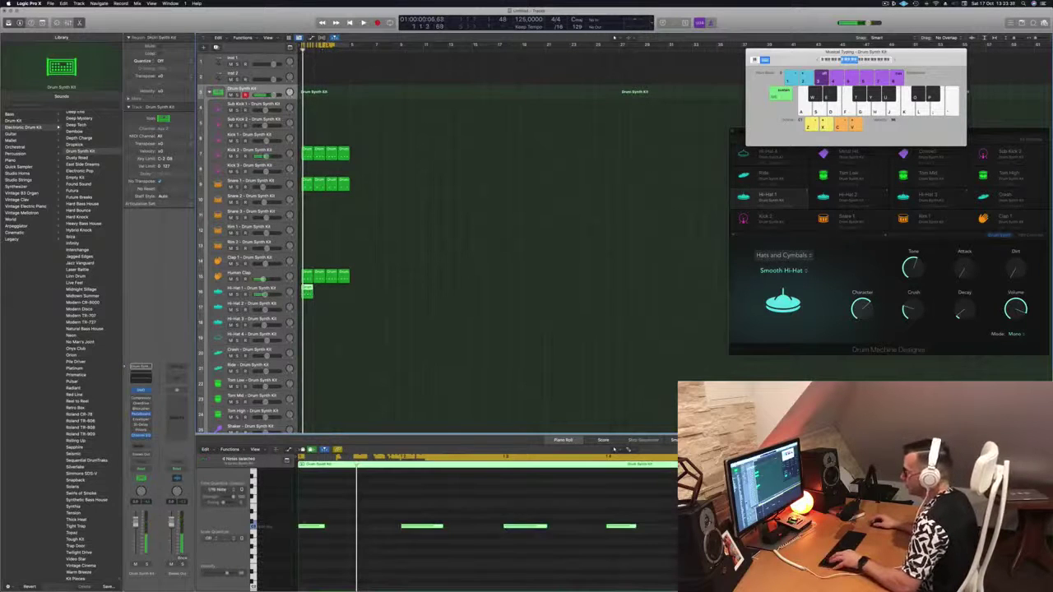
drag(304, 516, 654, 548)
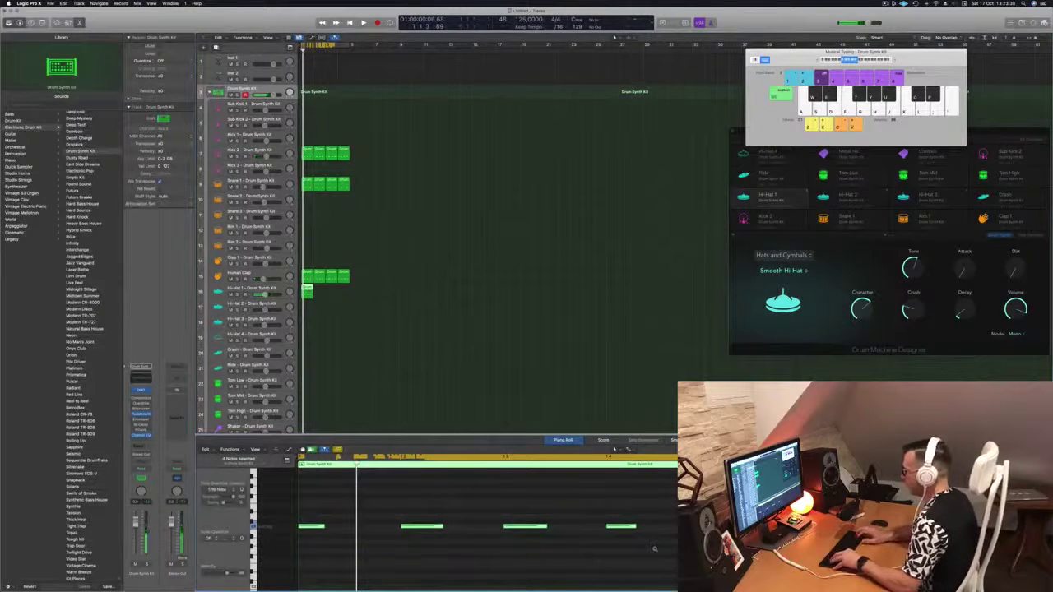
key(alt+Right)
key(alt+Right)
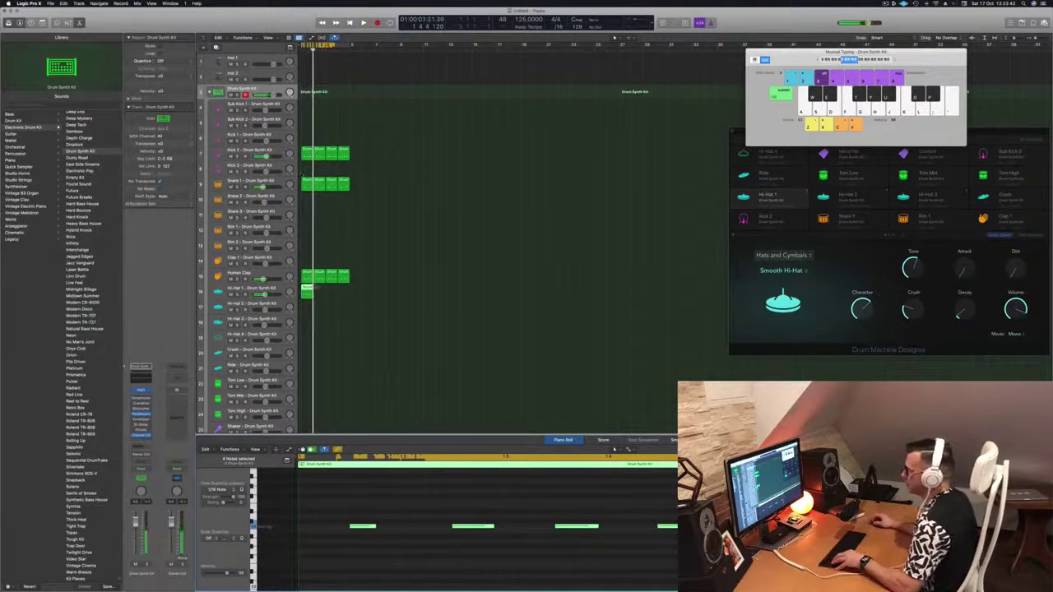
Repeat the Hi-Hat 1 region to fill four bars and play the beat with the off-beat hi-hat
click(317, 294)
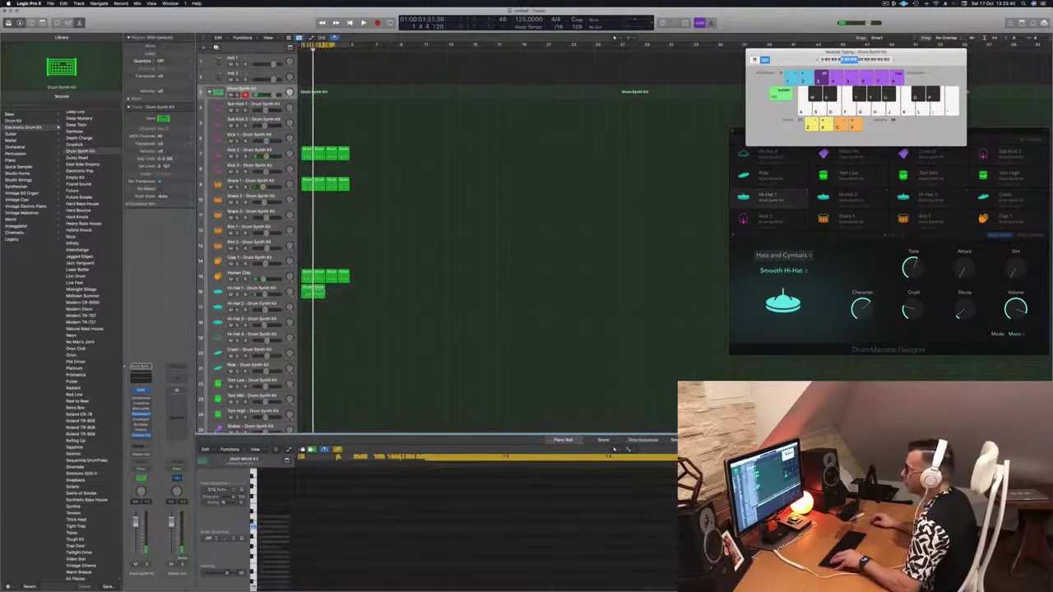
drag(317, 294, 329, 294)
key(space)
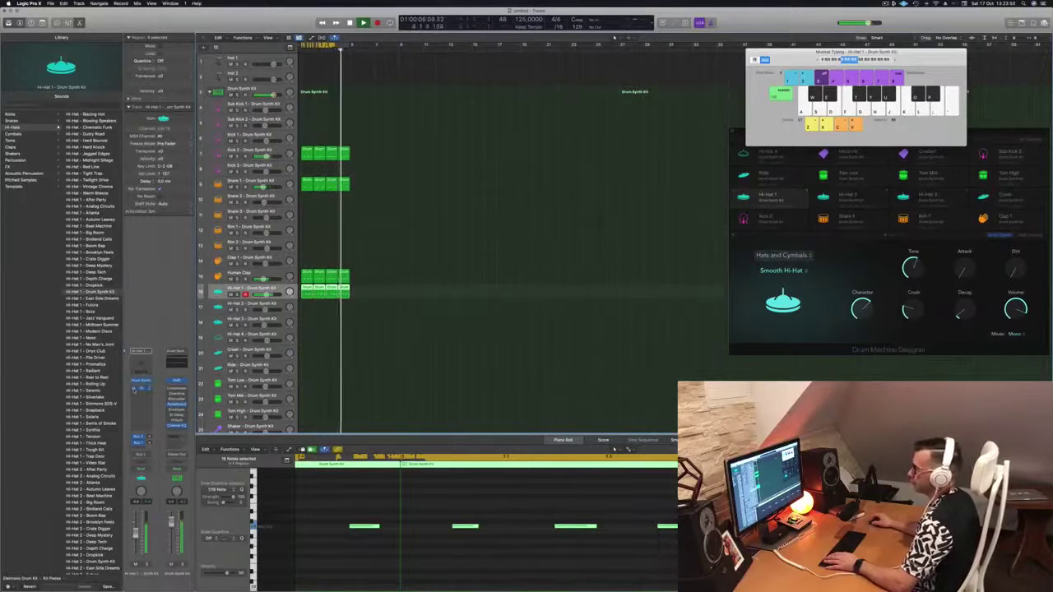
Restart playback from the beginning and open the Drum Synth of Hi-Hat 1 with the Smooth Hi-Hat
key(space)
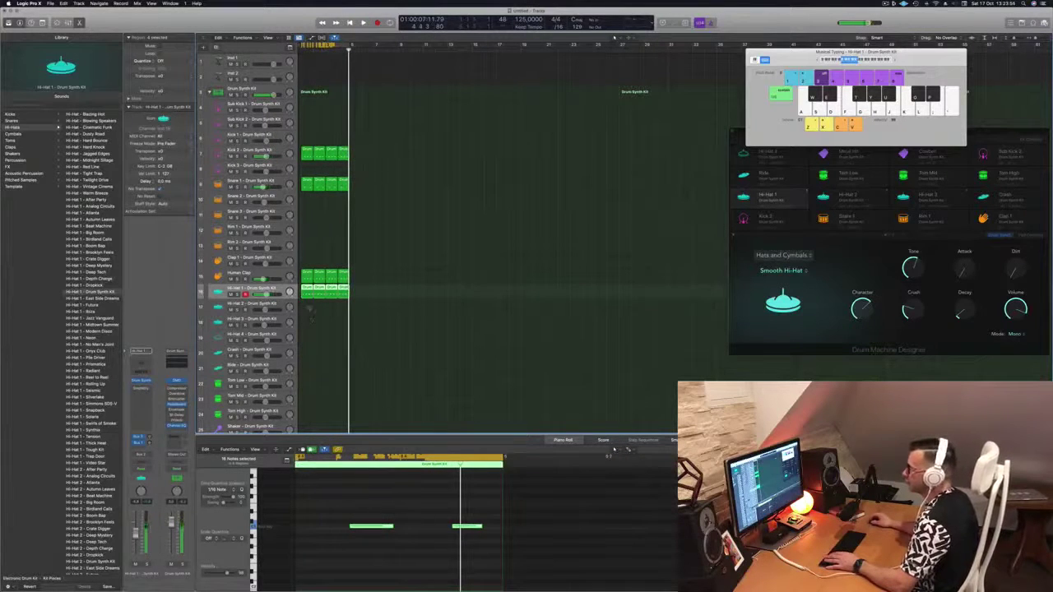
key(Return)
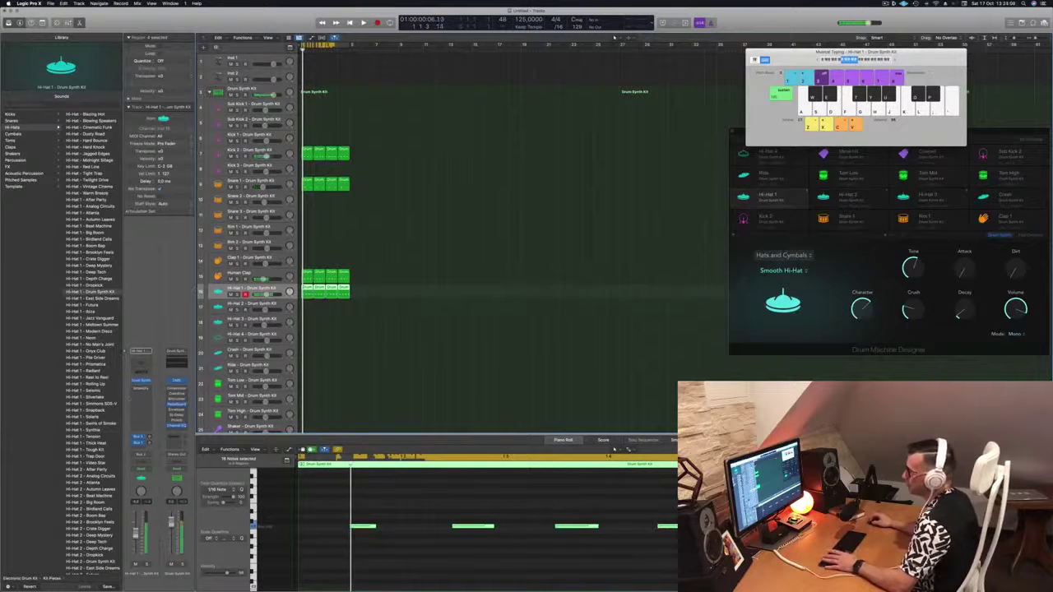
key(space)
key(v)
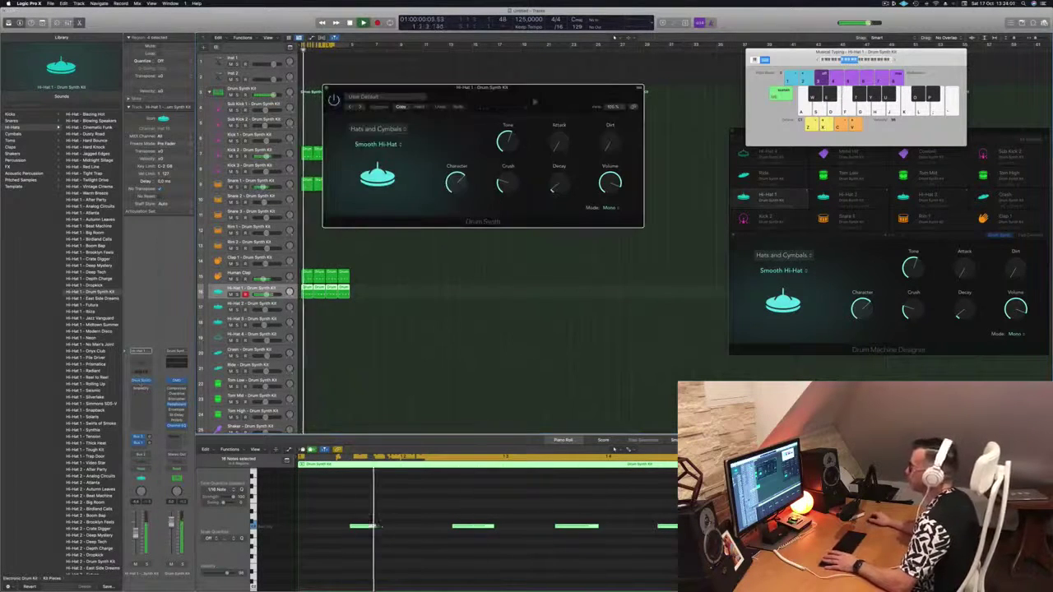
Raise the Decay of Hi-Hat 1 to about 32% and its Attack to about 34%, and try out the Dirt
drag(461, 87, 390, 149)
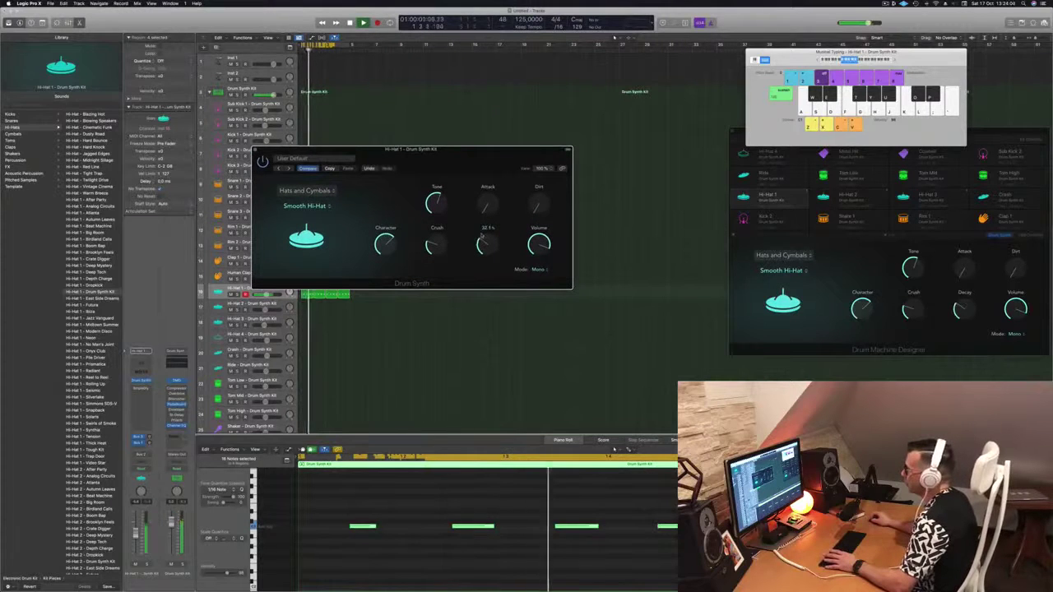
drag(482, 247, 482, 244)
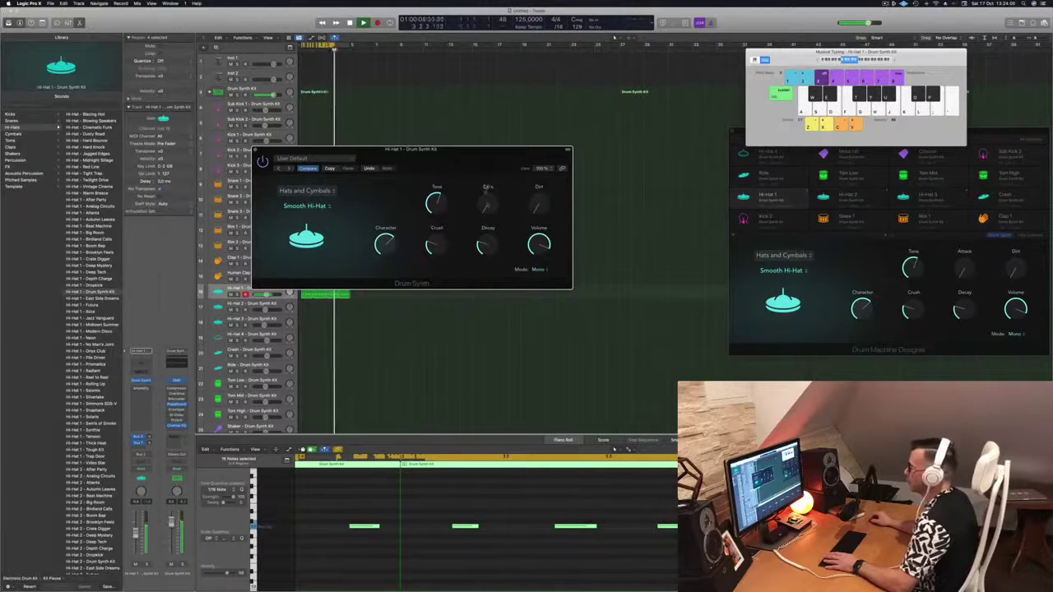
drag(487, 206, 486, 171)
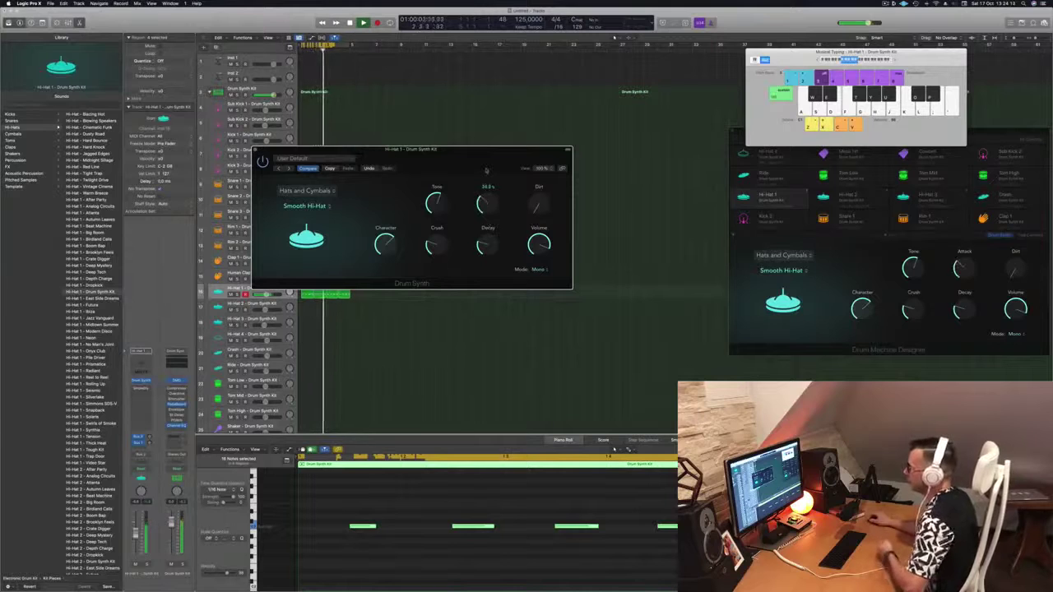
drag(538, 201, 541, 169)
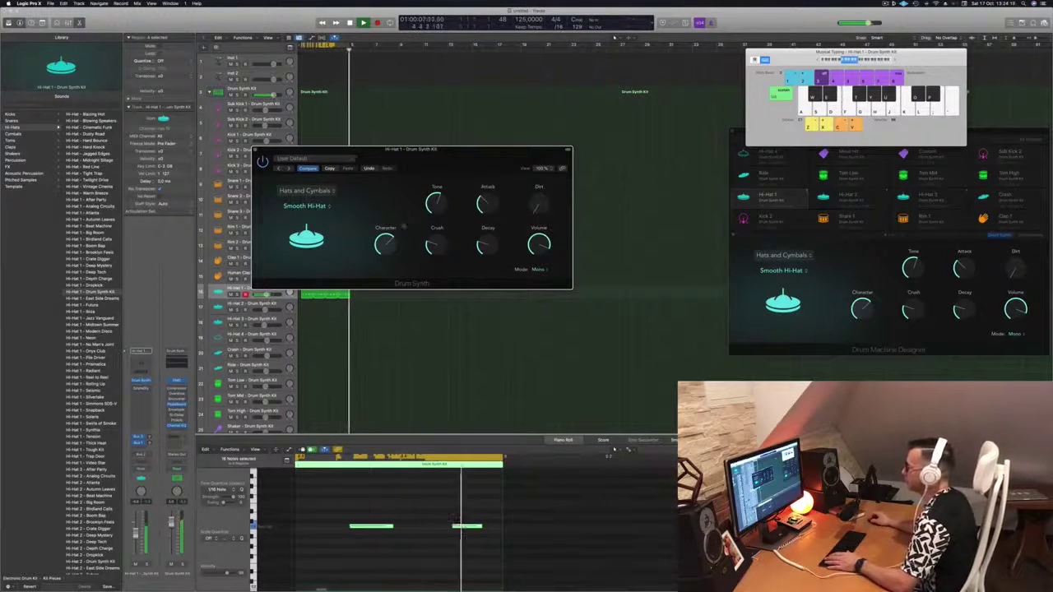
Try the Character and Tone of Hi-Hat 1, raise its Crush well past the middle and reduce its Volume slightly
mouse_move(386, 241)
mouse_move(386, 241)
mouse_down()
mouse_move(390, 212)
mouse_move(398, 244)
mouse_up()
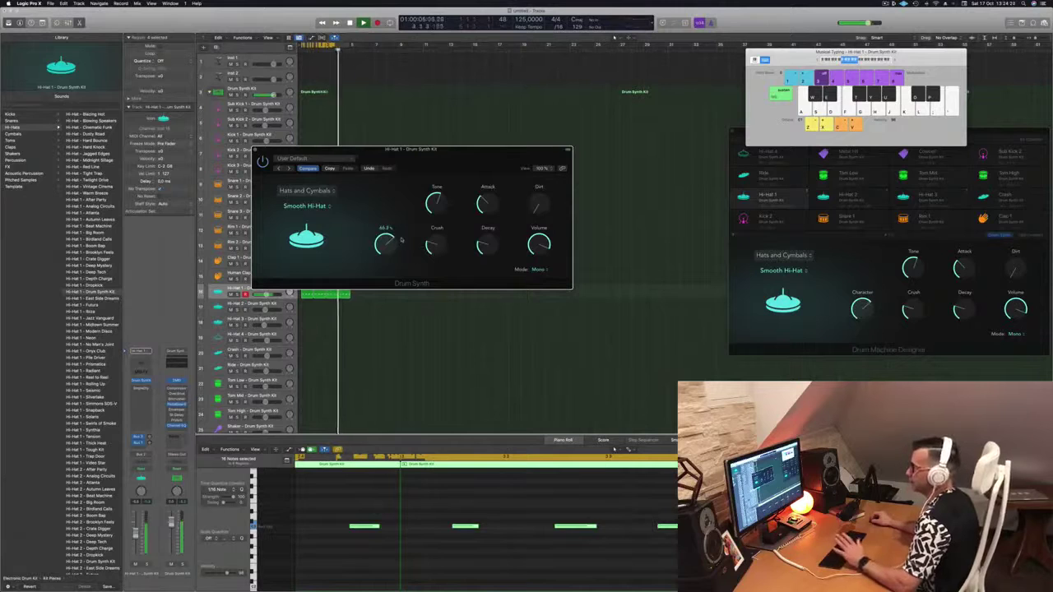
mouse_move(427, 244)
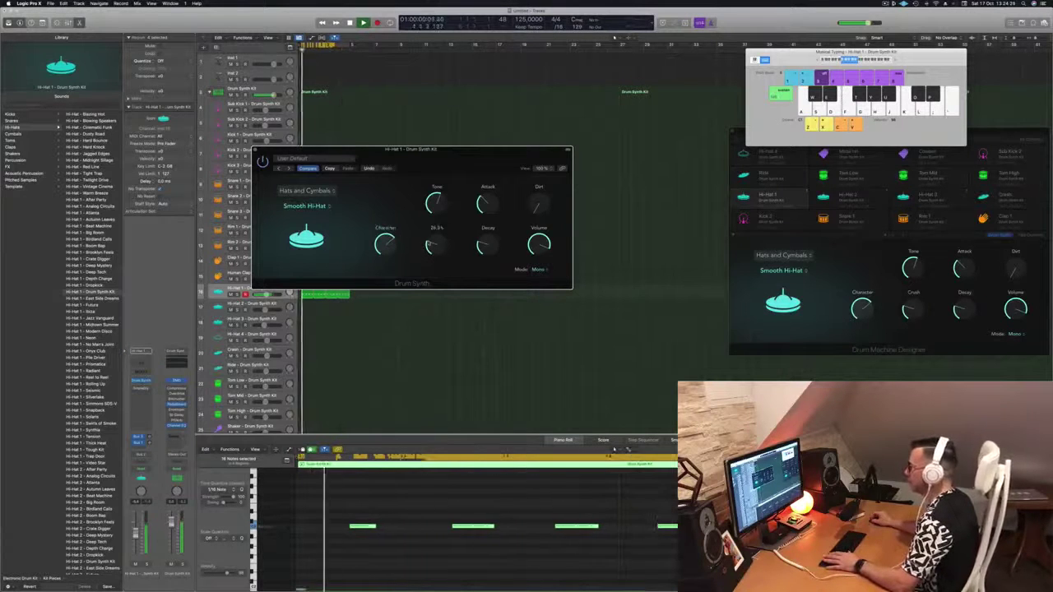
drag(429, 245, 439, 191)
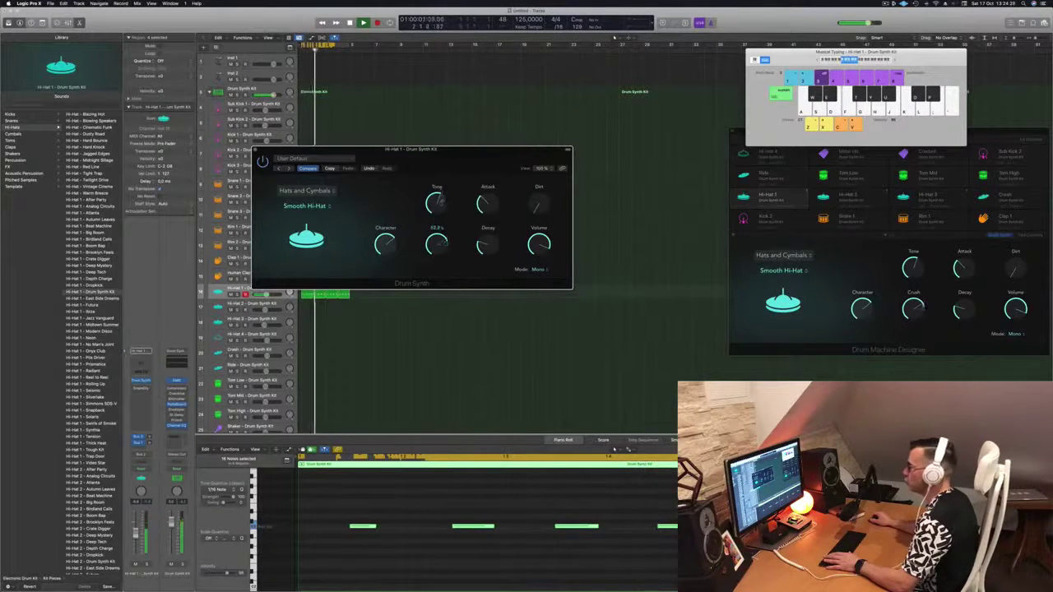
mouse_move(441, 200)
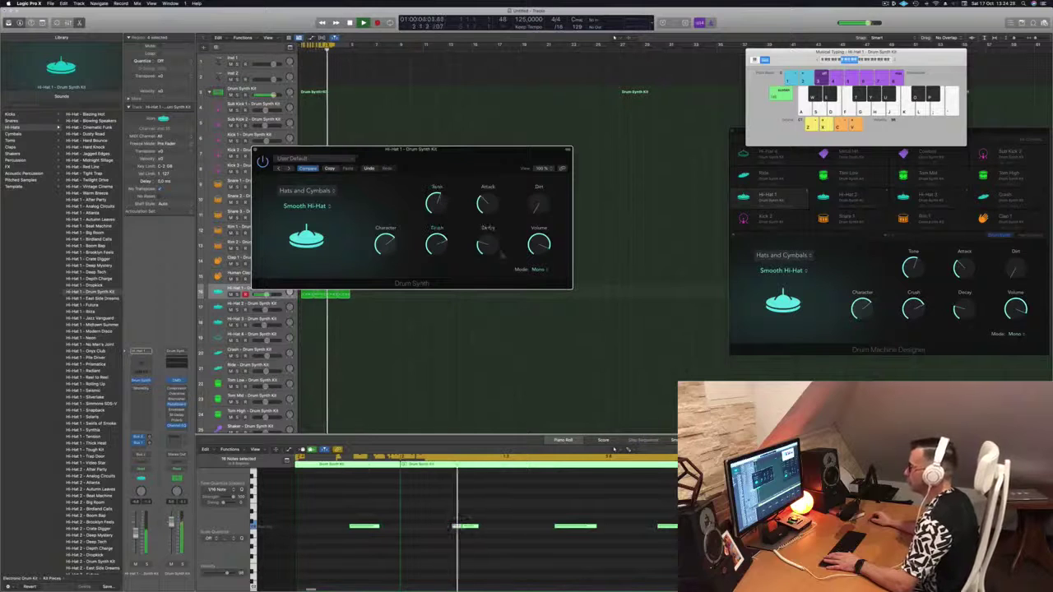
mouse_move(542, 247)
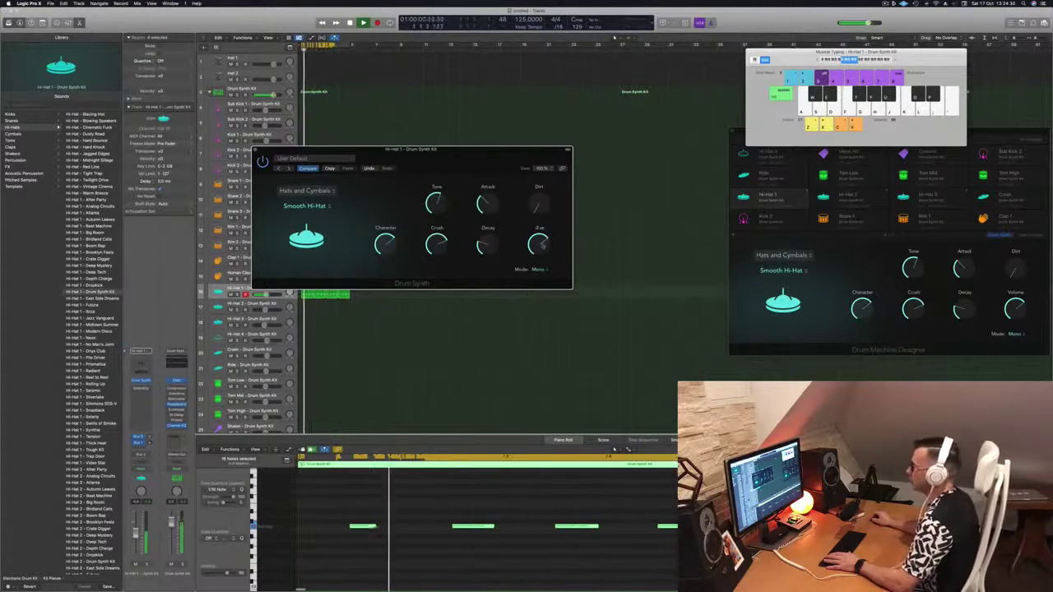
Replay the beat from the beginning, set the Decay of Hi-Hat 1 to about 18% and close its Drum Synth
drag(411, 149, 445, 153)
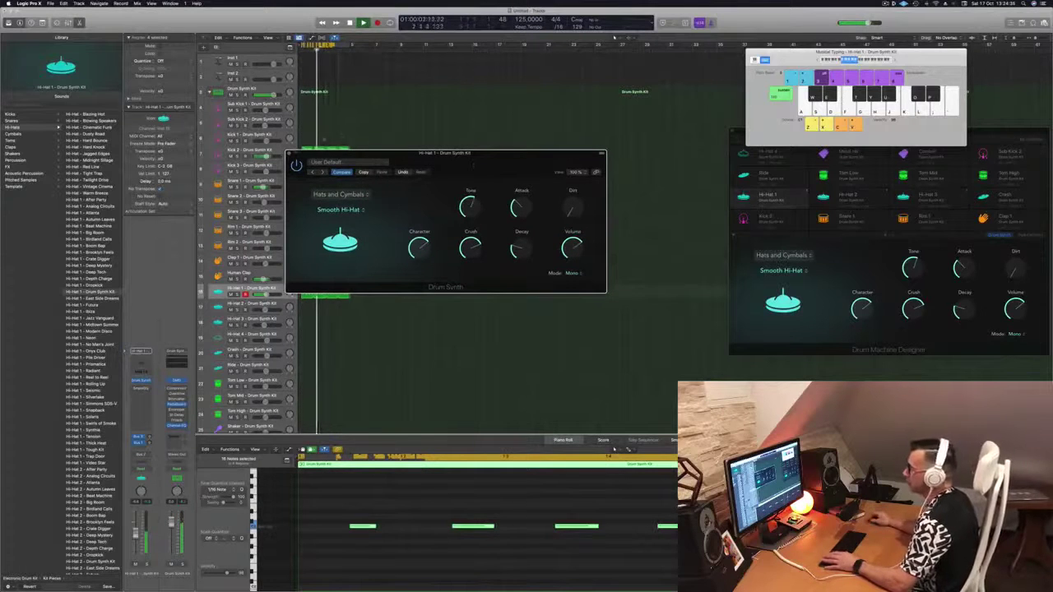
key(super+w)
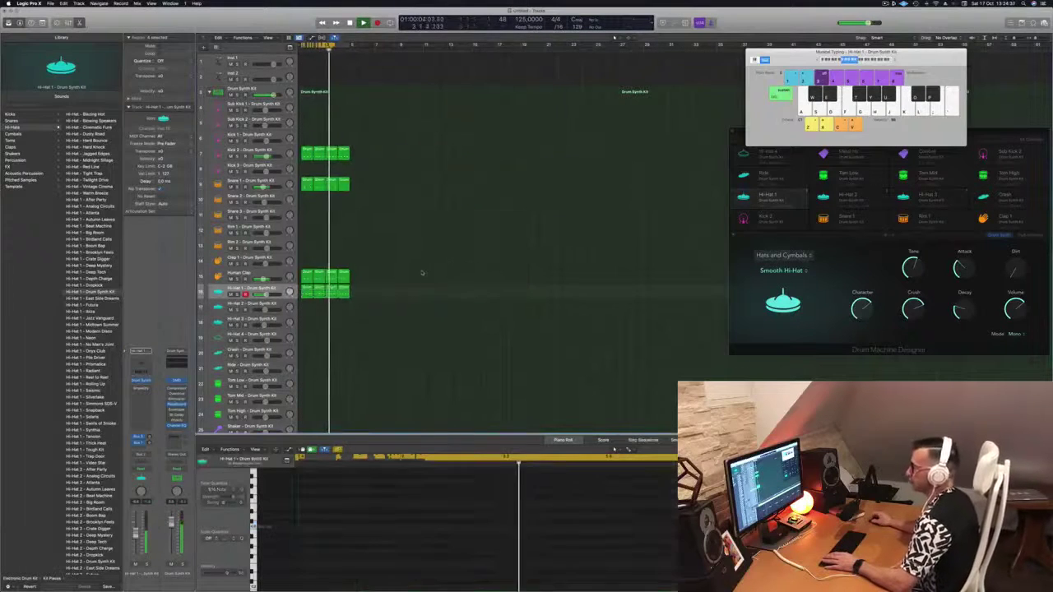
key(space)
key(Return)
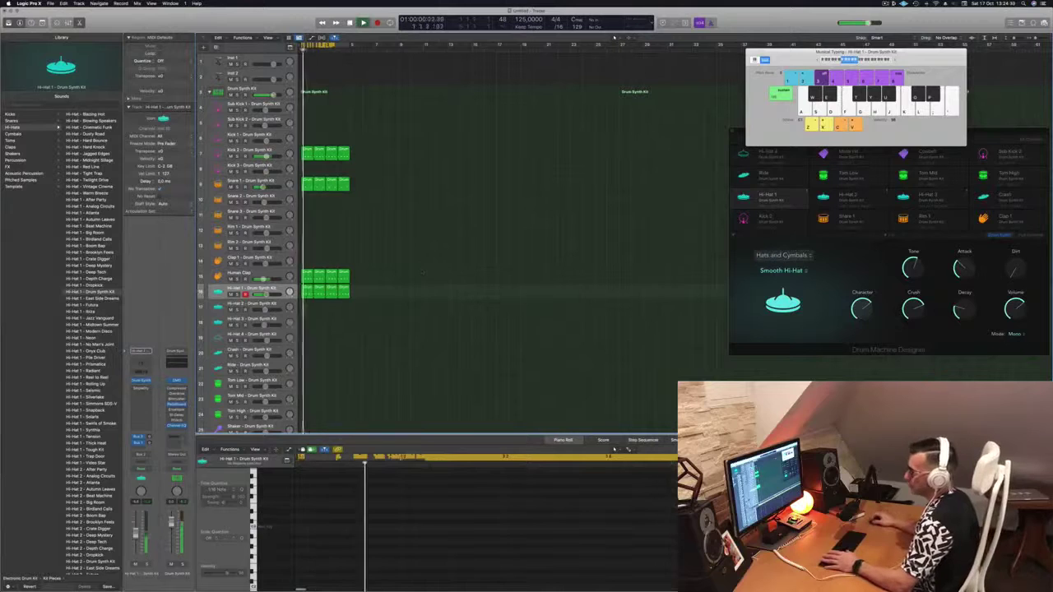
key(space)
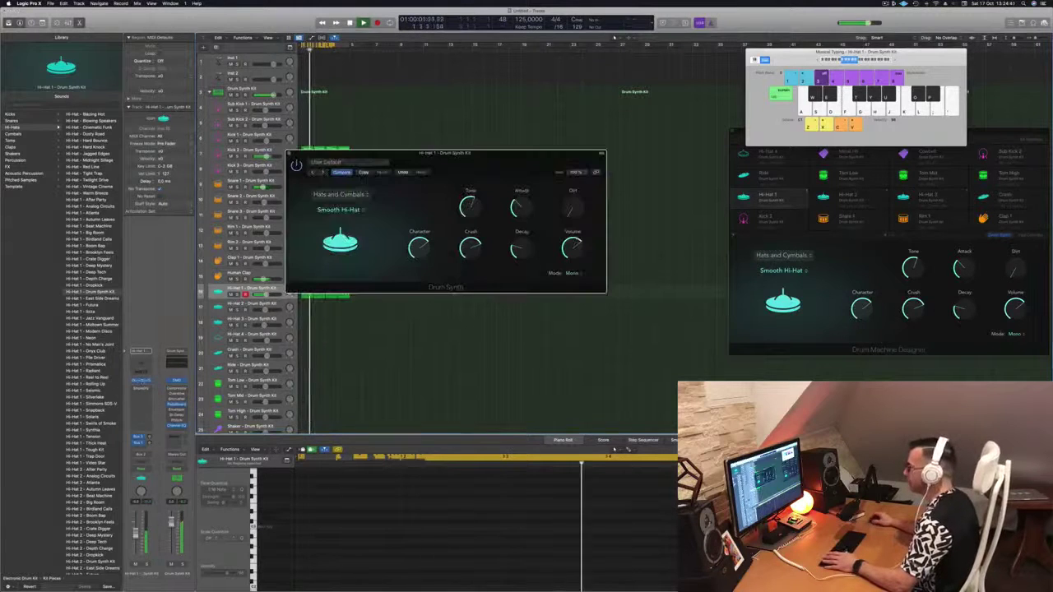
key(v)
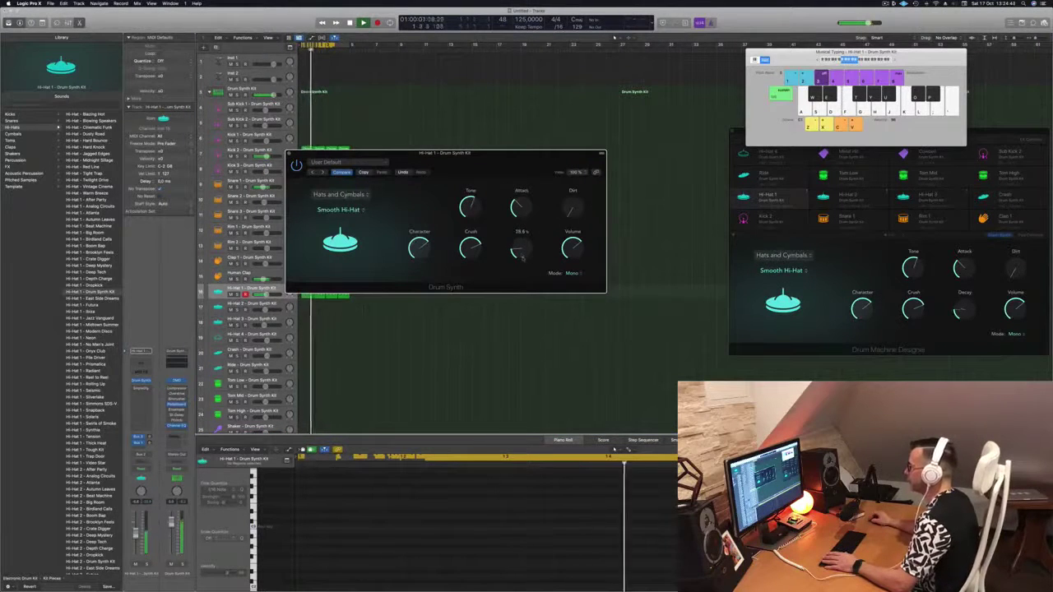
mouse_move(520, 255)
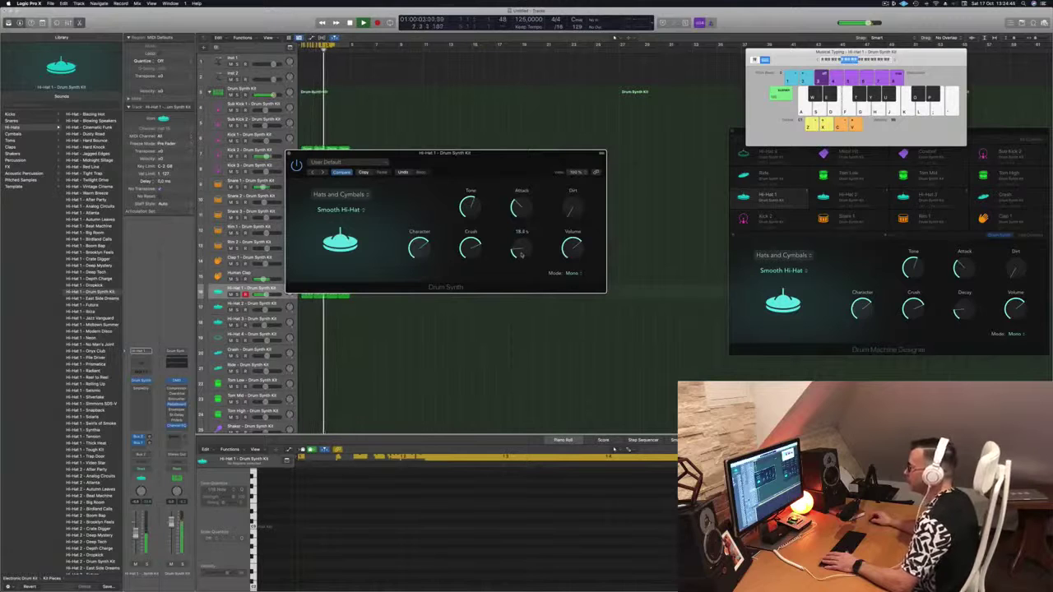
drag(444, 153, 497, 176)
click(342, 176)
scroll(418, 322, down, 3)
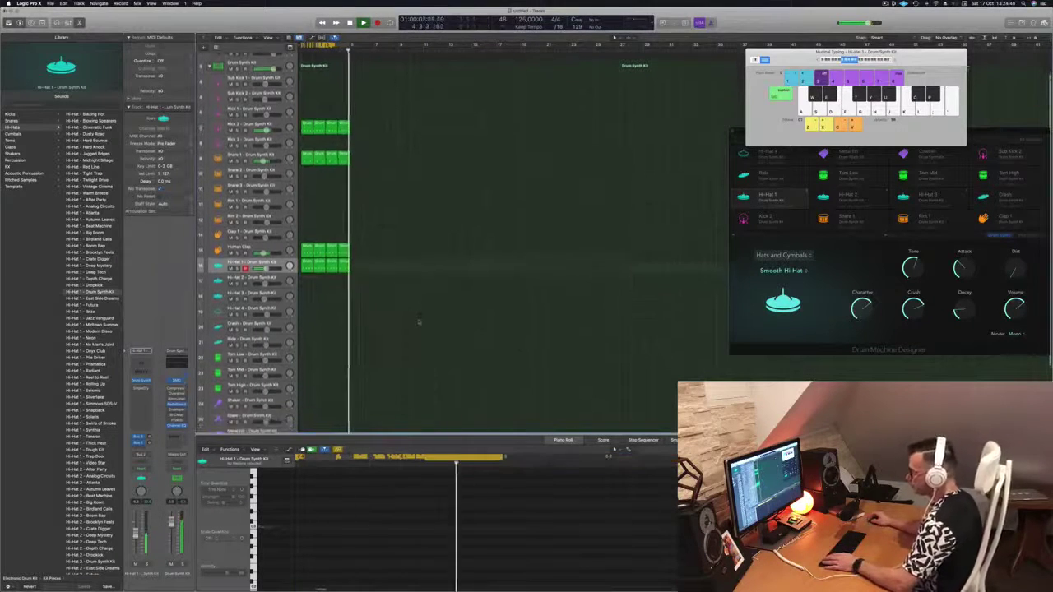
Stop playback, copy the first Hi-Hat 1 region onto the Hi-Hat 4 track and delete the copy's first three notes
key(space)
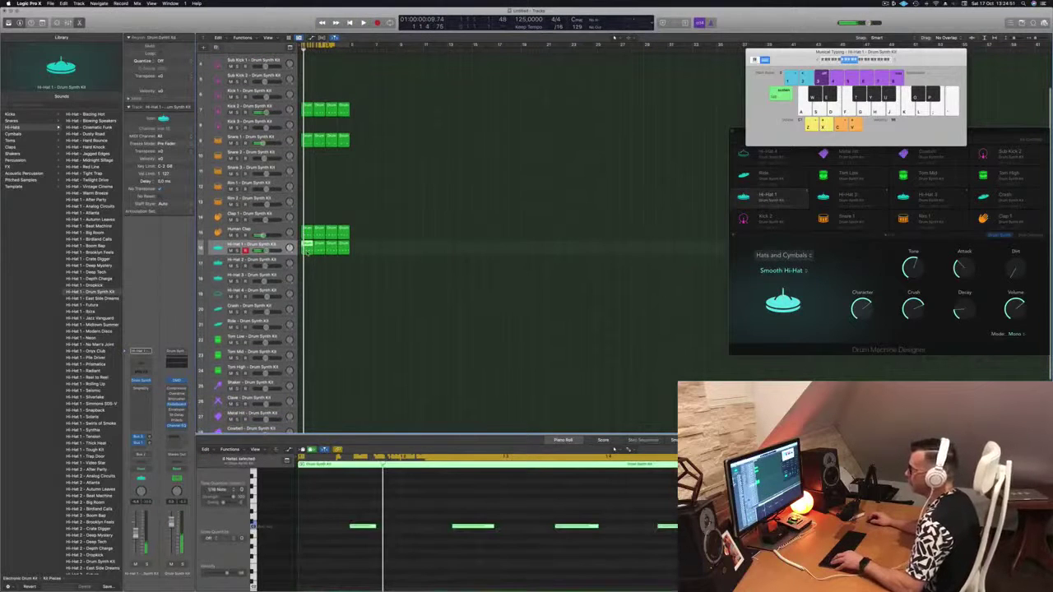
drag(306, 246, 306, 292)
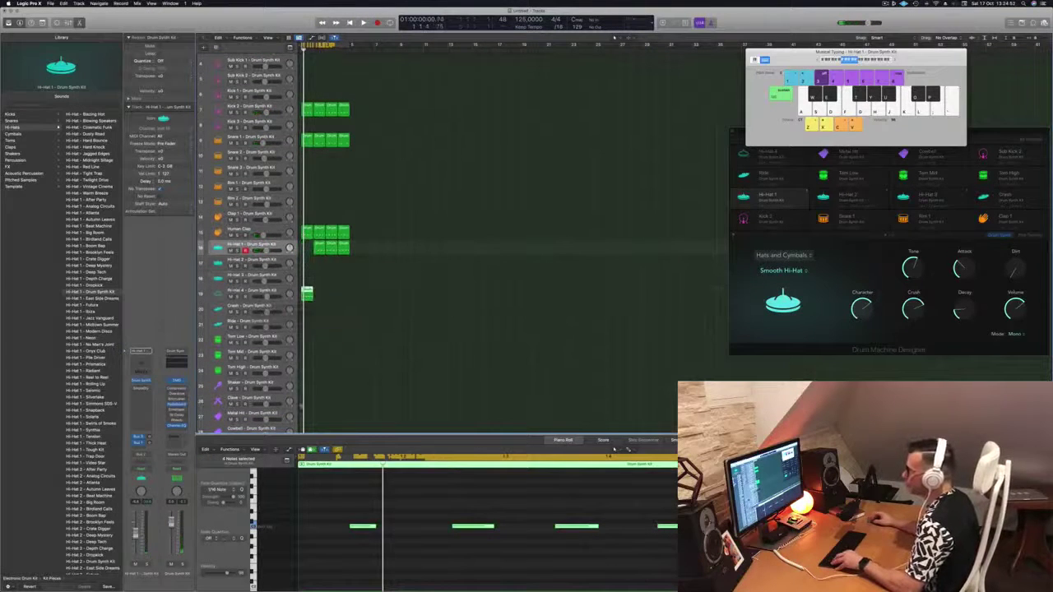
click(318, 244)
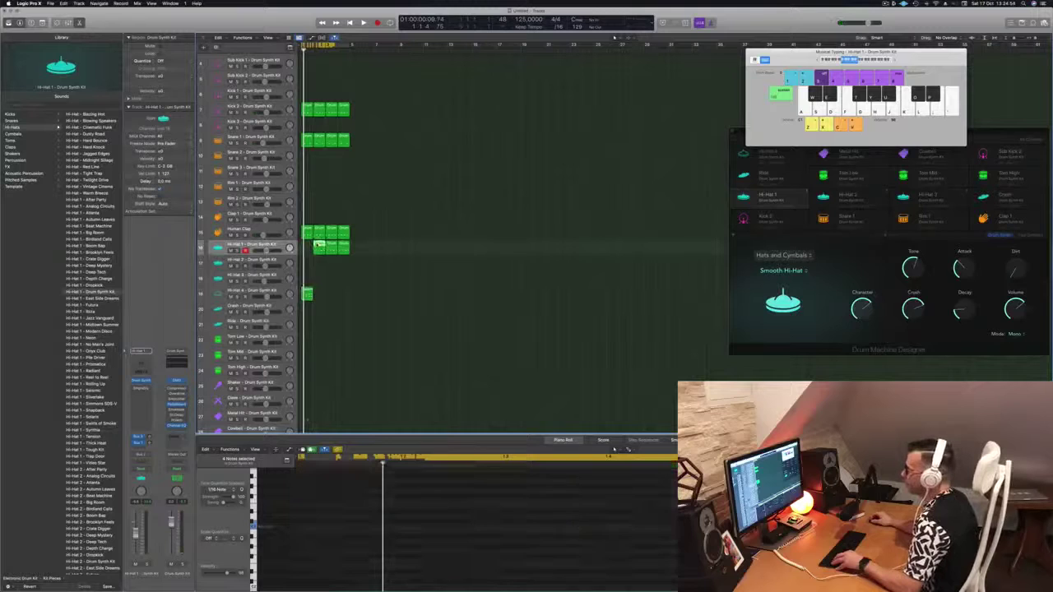
drag(317, 246, 306, 247)
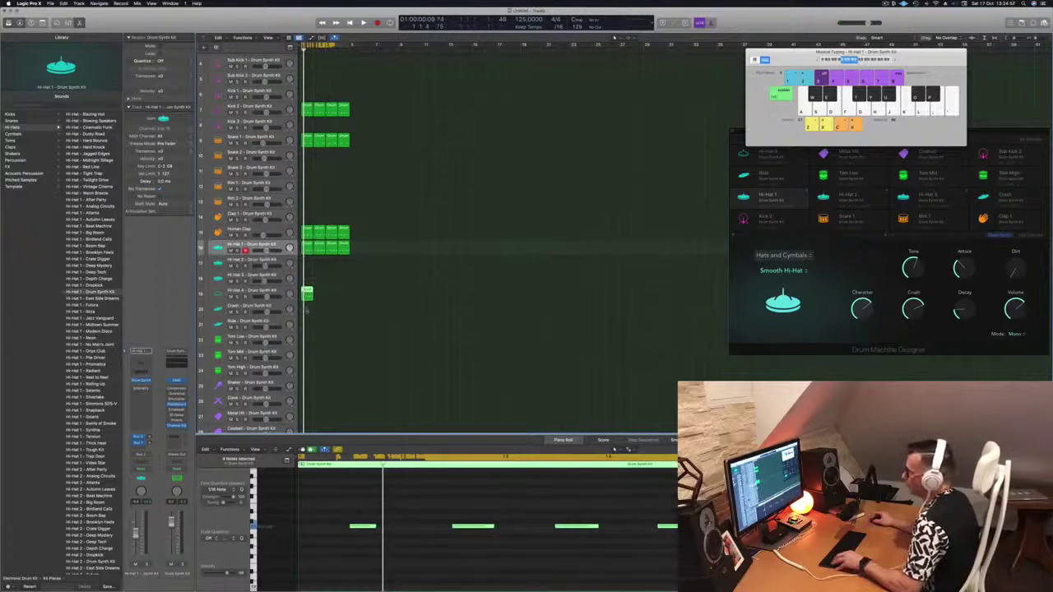
drag(319, 492, 610, 555)
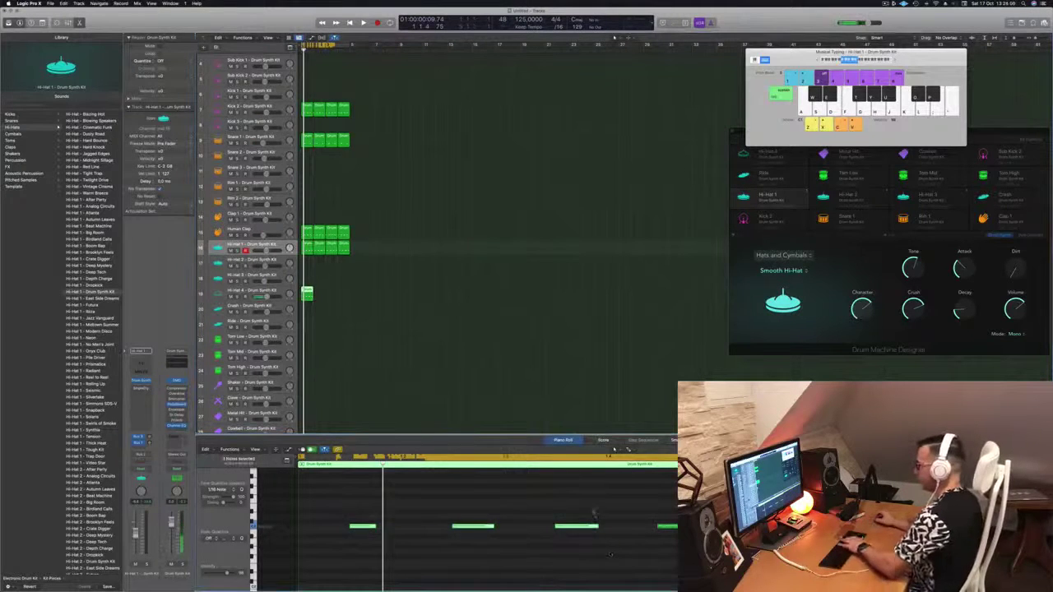
key(Delete)
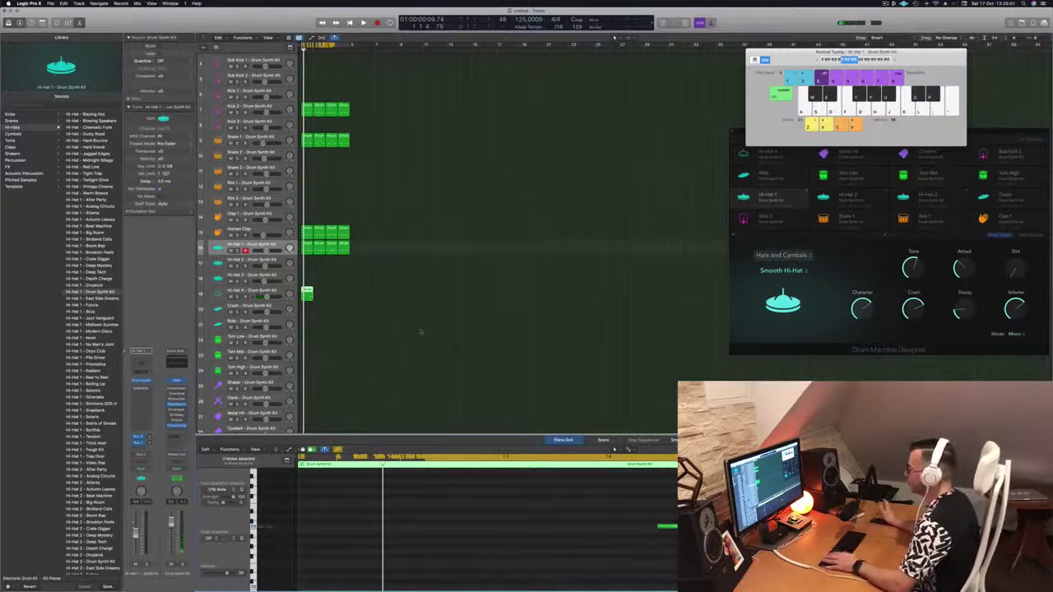
Repeat the Hi-Hat 4 region to fill four bars and open the track's Drum Synth during playback
key(space)
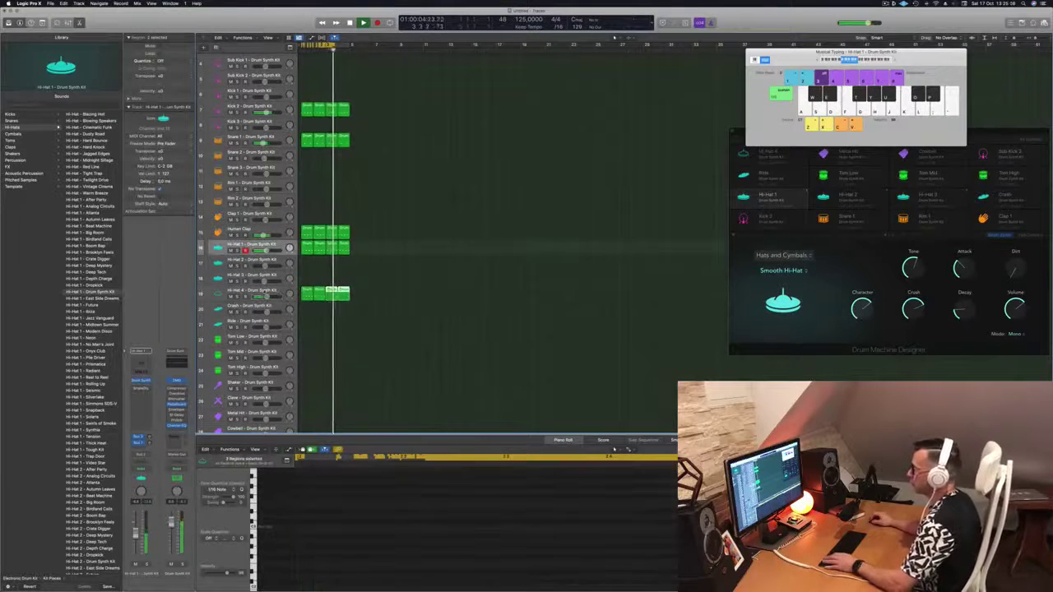
click(264, 292)
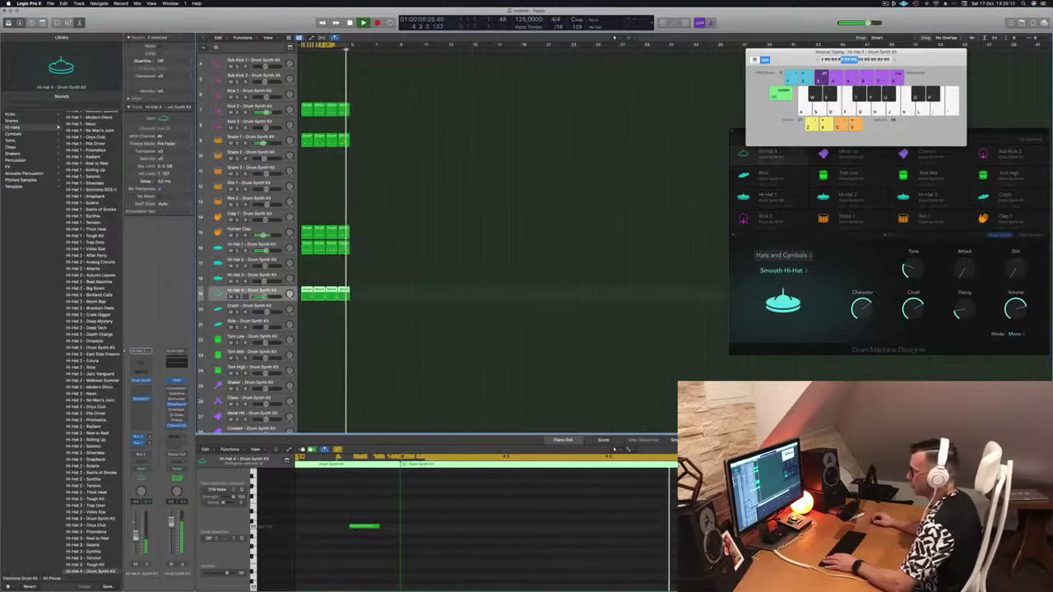
click(140, 380)
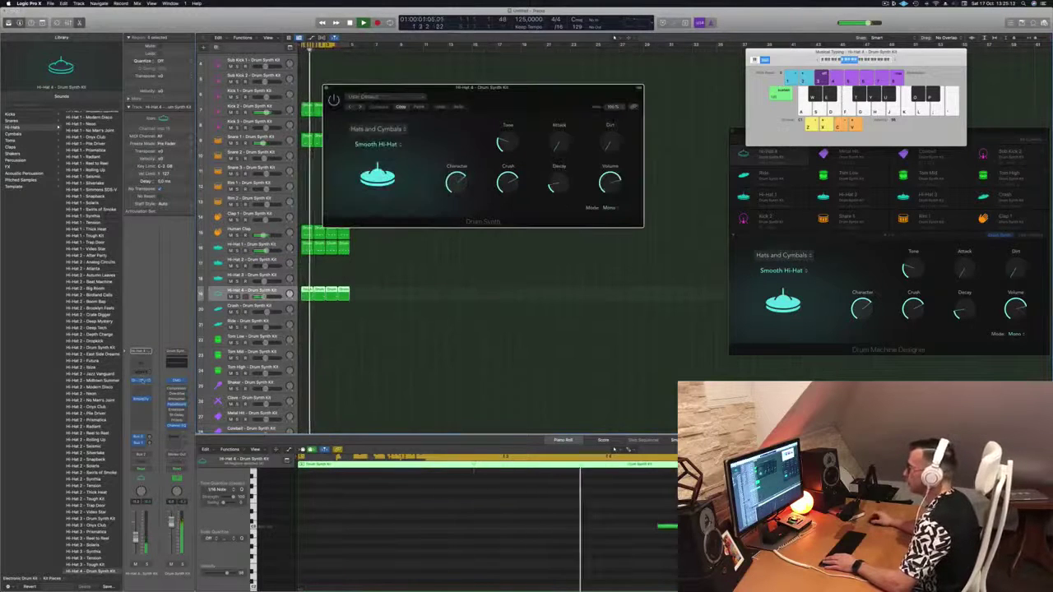
Audition the Sharp Hi-Hat, Crash Cymbal and Bell Cymbal sounds on the Hi-Hat 4 track during playback
click(398, 145)
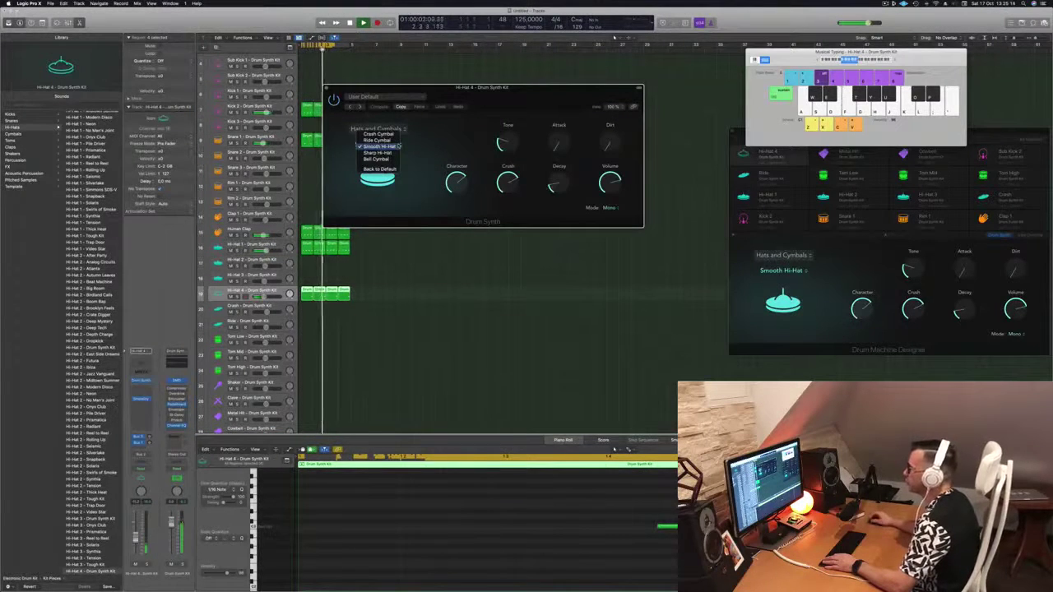
click(392, 152)
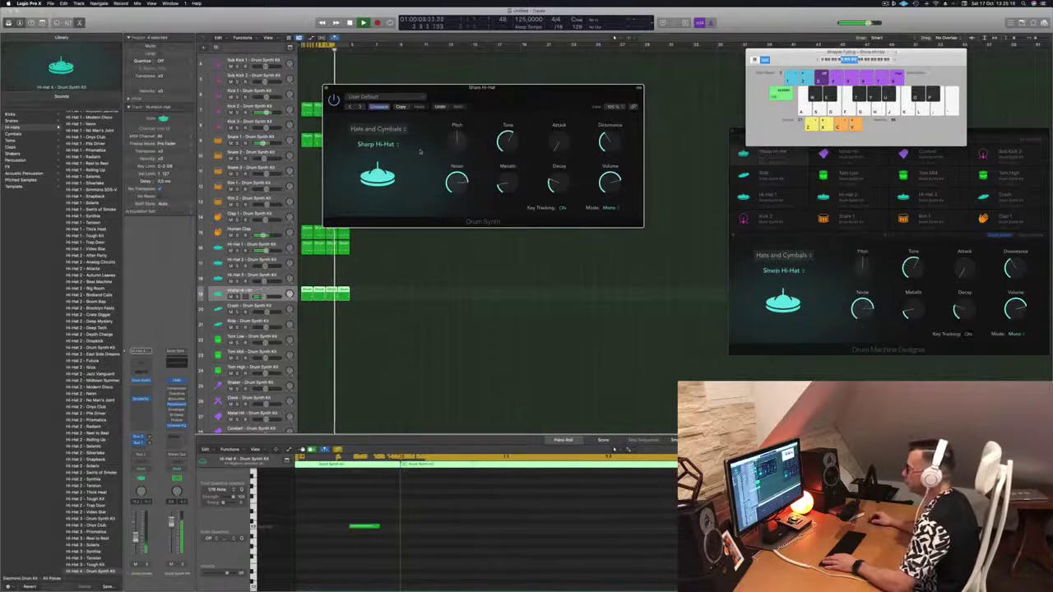
click(391, 144)
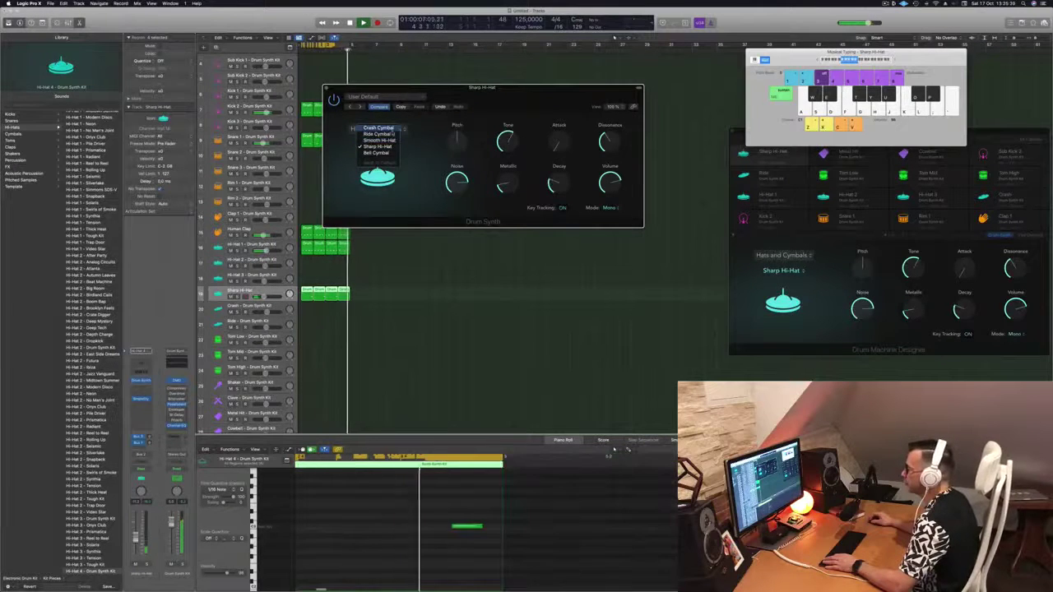
click(393, 128)
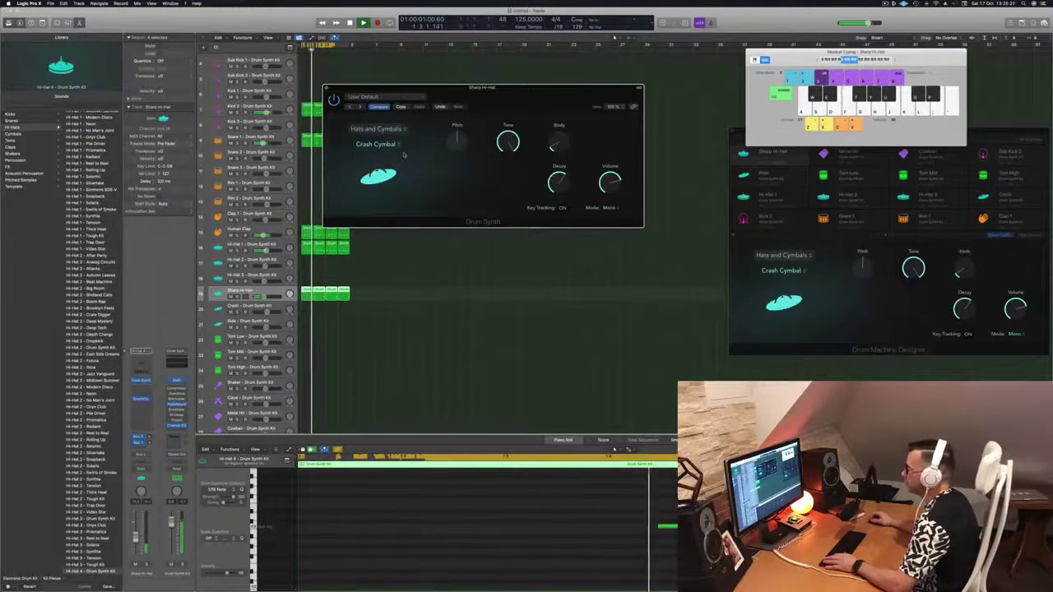
click(397, 145)
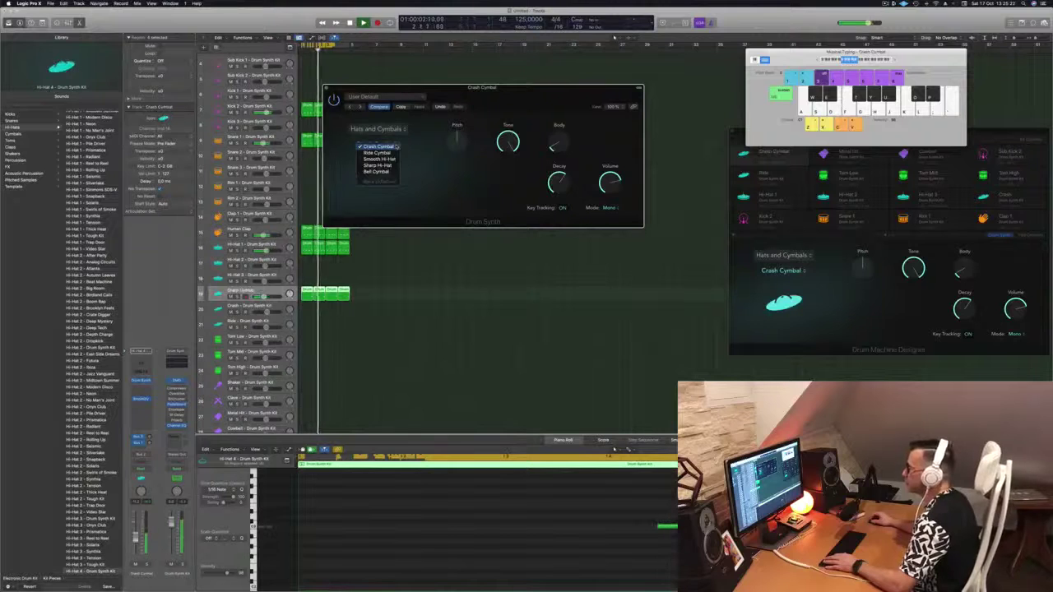
click(378, 172)
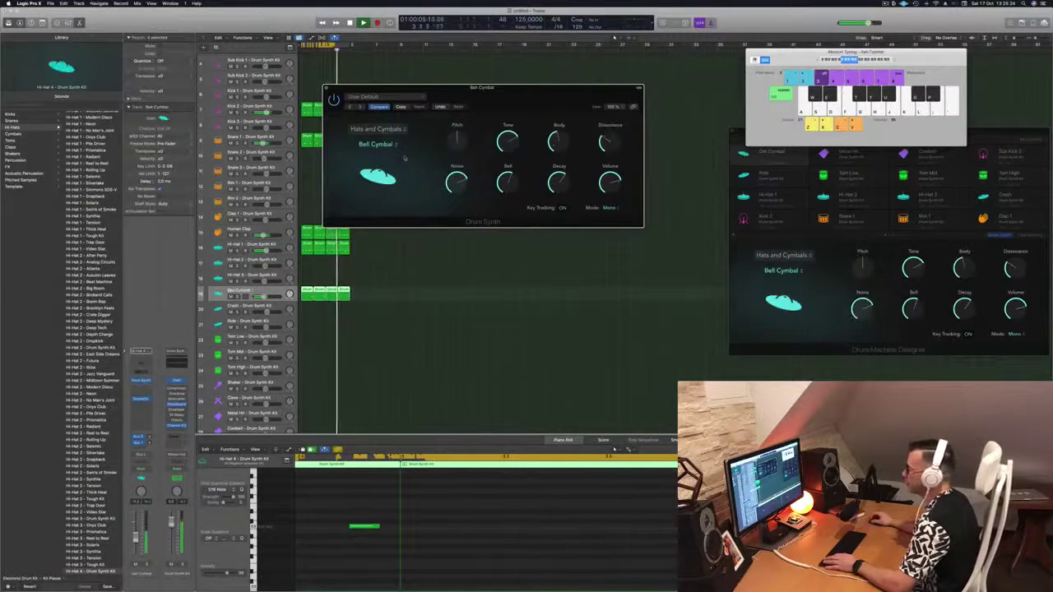
click(383, 145)
click(378, 140)
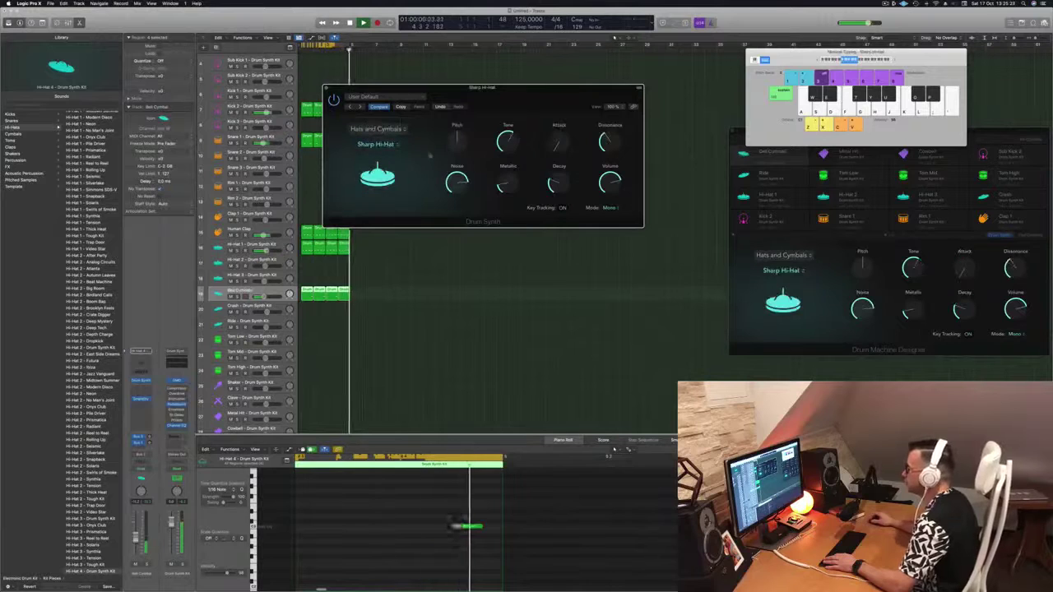
Switch the Hi-Hat 4 track's sound back to Smooth Hi-Hat and reduce its Decay to about 2%
click(312, 193)
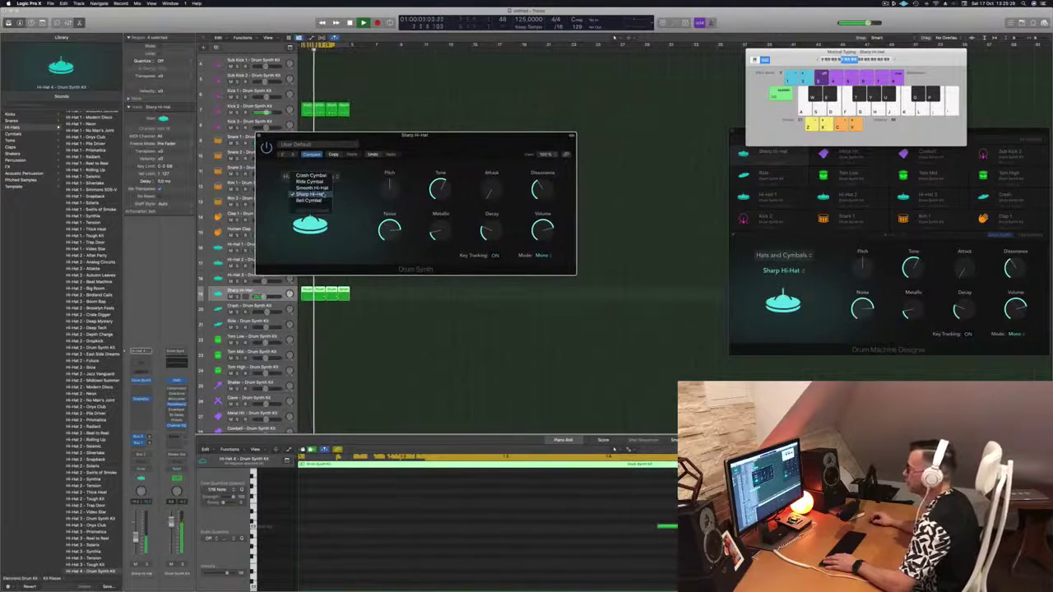
click(313, 188)
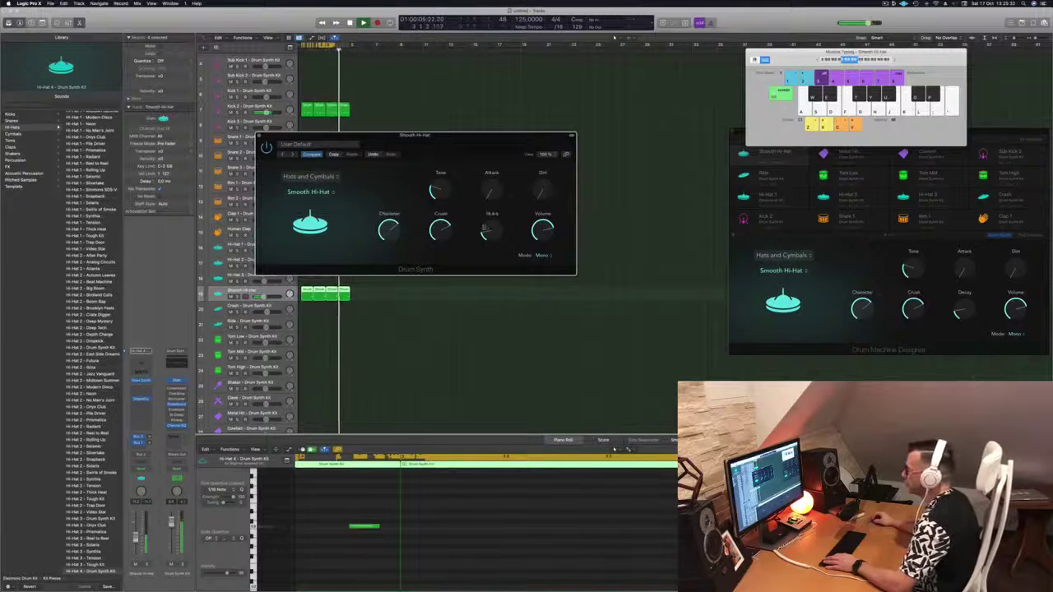
drag(490, 217, 490, 208)
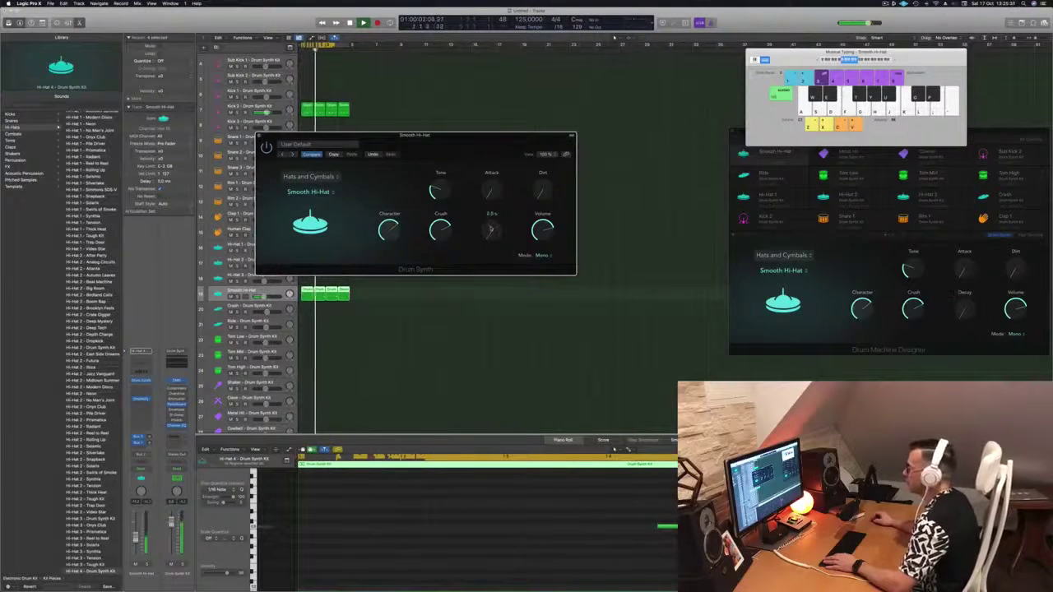
Close and reopen the Smooth Hi-Hat's Drum Synth during playback and raise its Decay to roughly a third of the dial
click(259, 135)
key(space)
key(space)
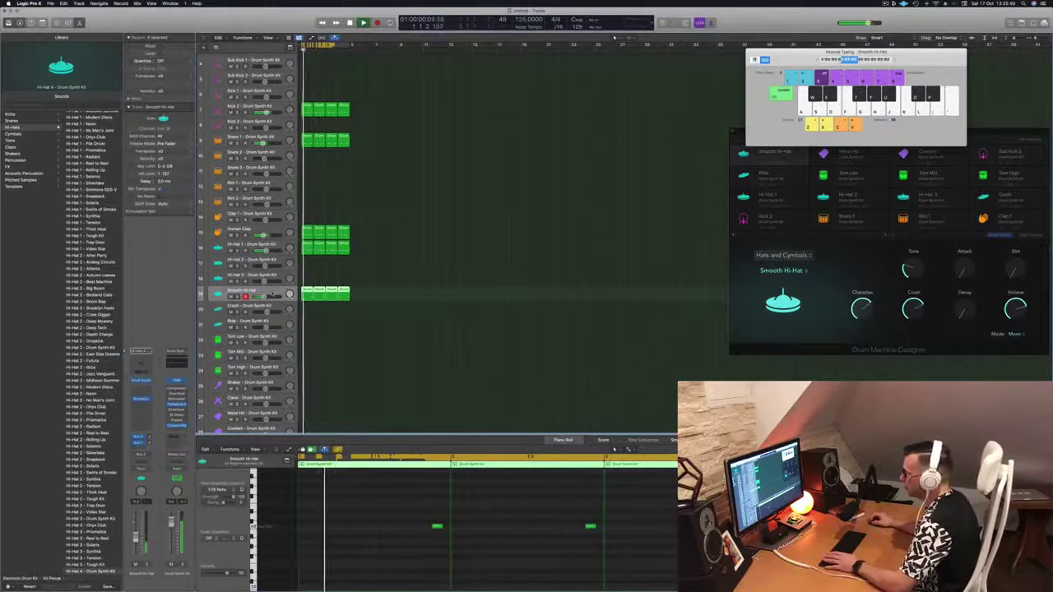
click(141, 380)
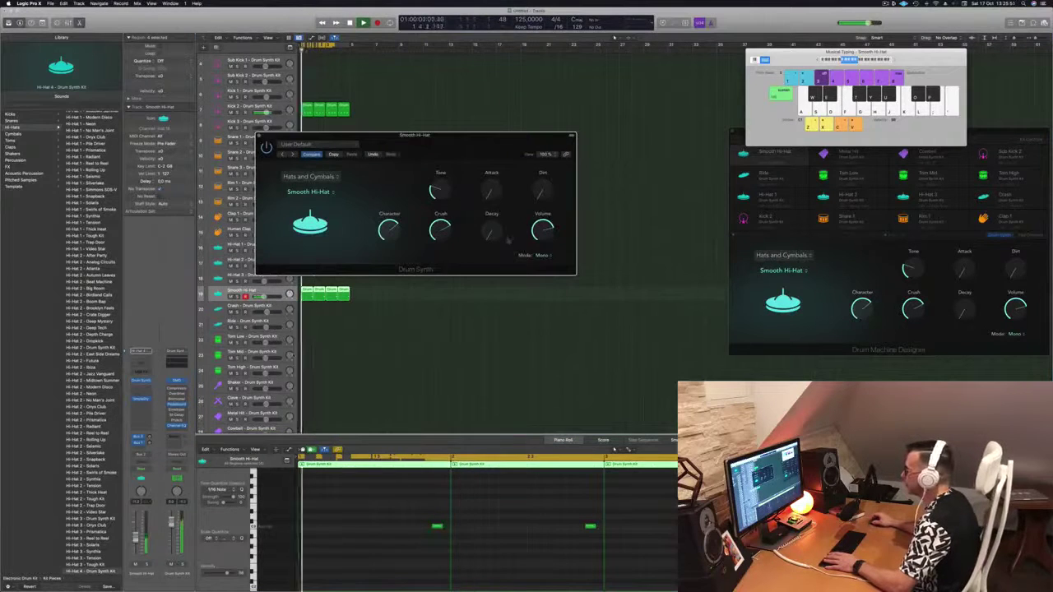
mouse_move(487, 235)
drag(486, 228, 549, 231)
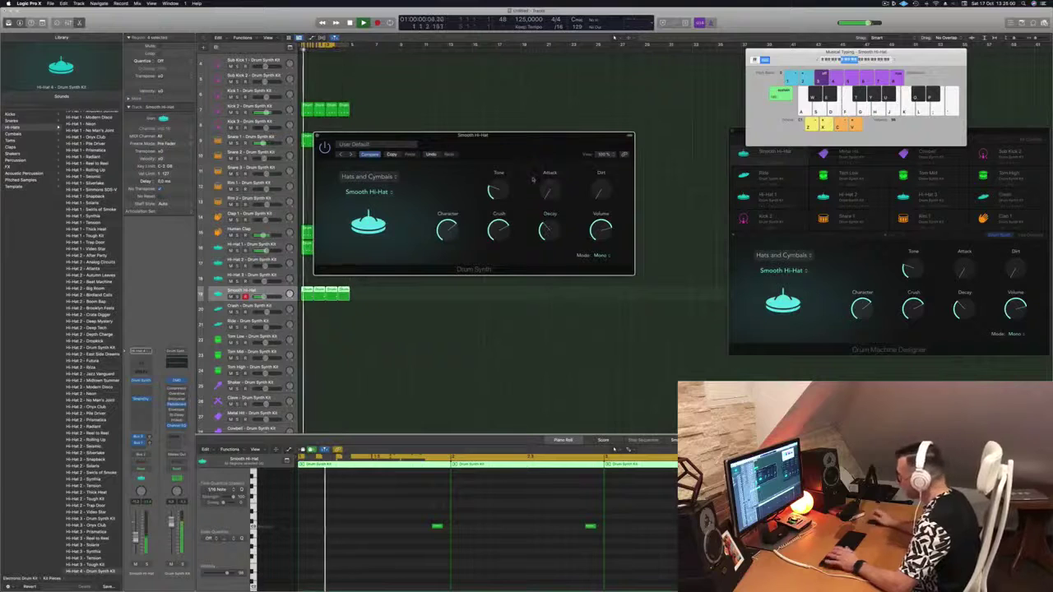
Audition high Attack values up to 100% on the Smooth Hi-Hat, return Attack to minimum and close Drum Synth
drag(545, 192, 555, 188)
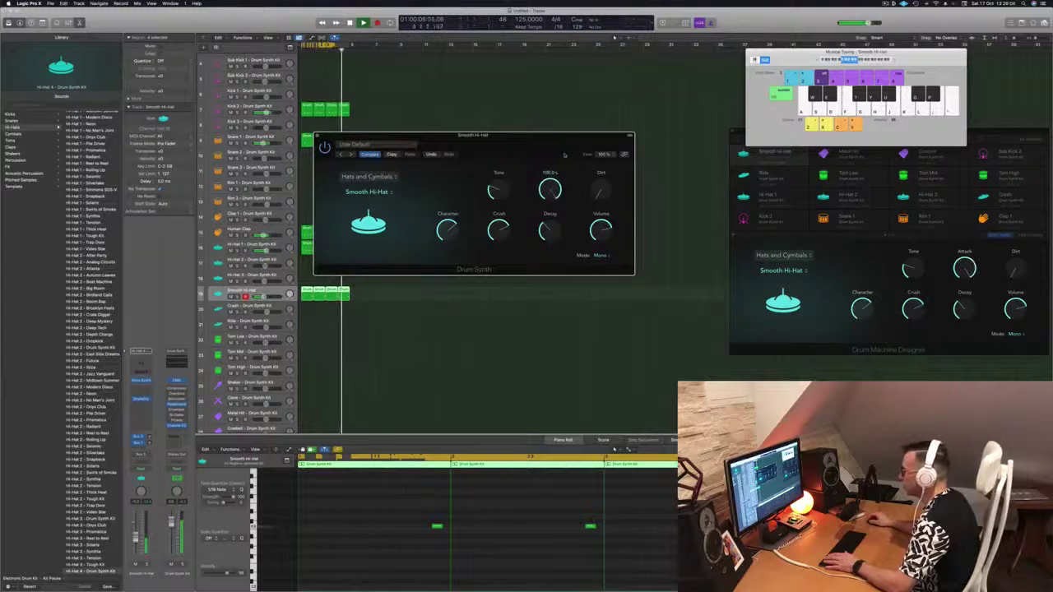
drag(558, 179, 562, 266)
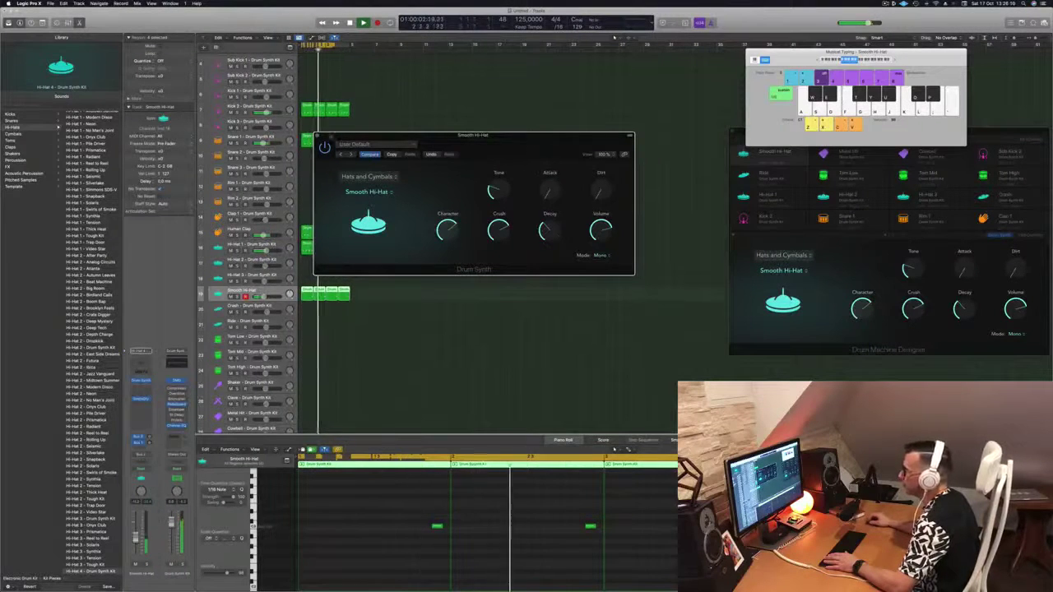
key(super+w)
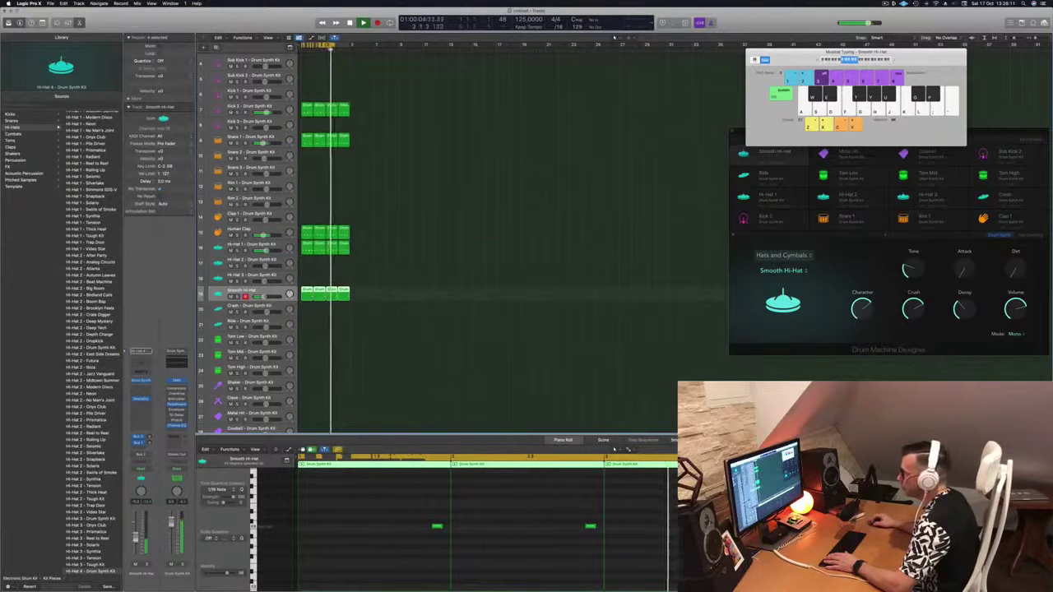
key(v)
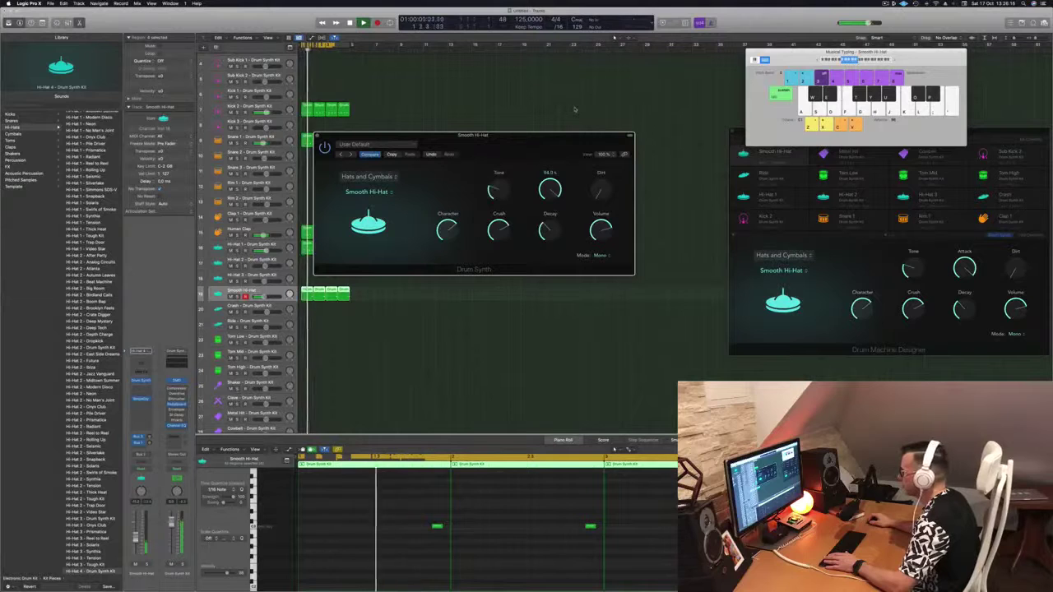
drag(575, 109, 560, 253)
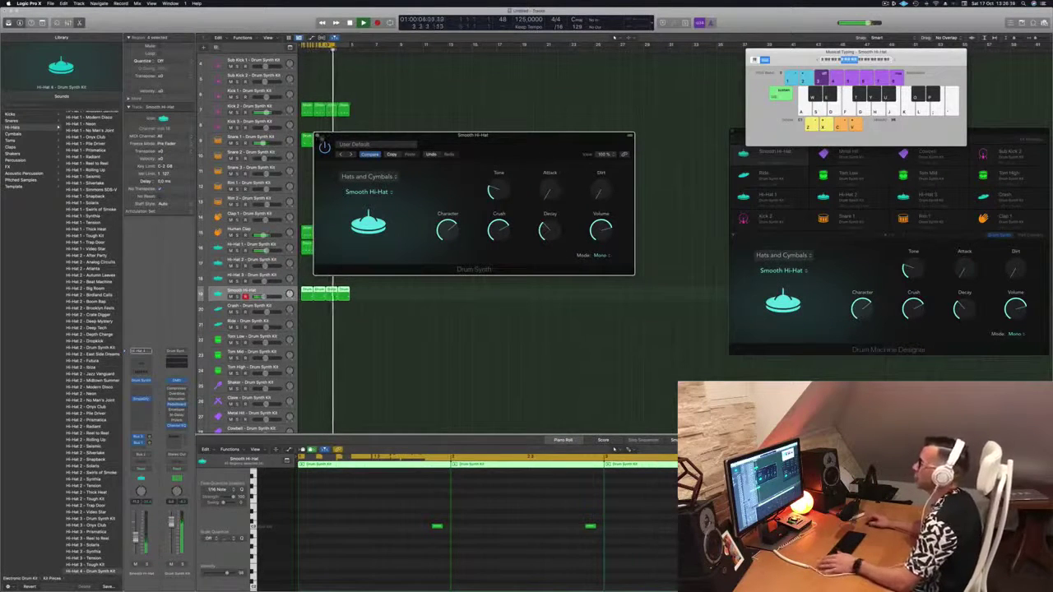
key(v)
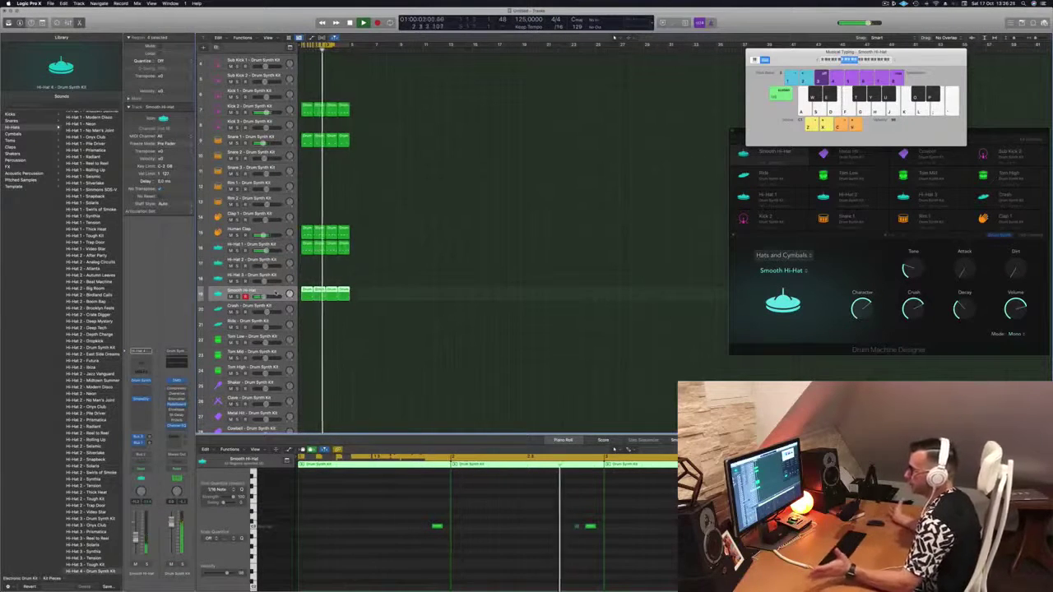
Copy a first-bar region down onto the Crash track and delete every note in the copy except the one on beat one
scroll(398, 243, down, 3)
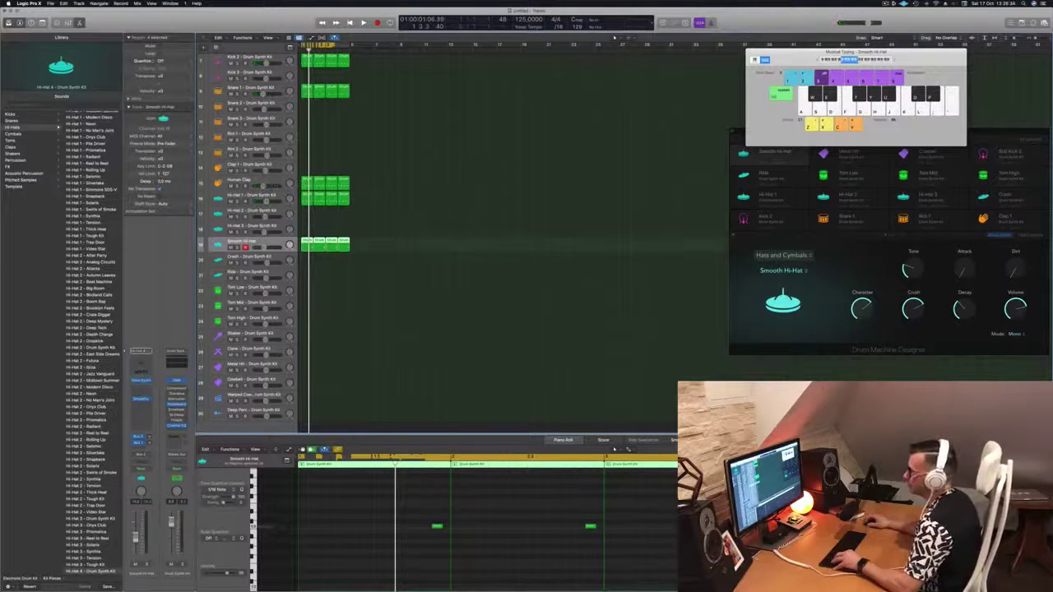
click(304, 183)
drag(305, 183, 306, 260)
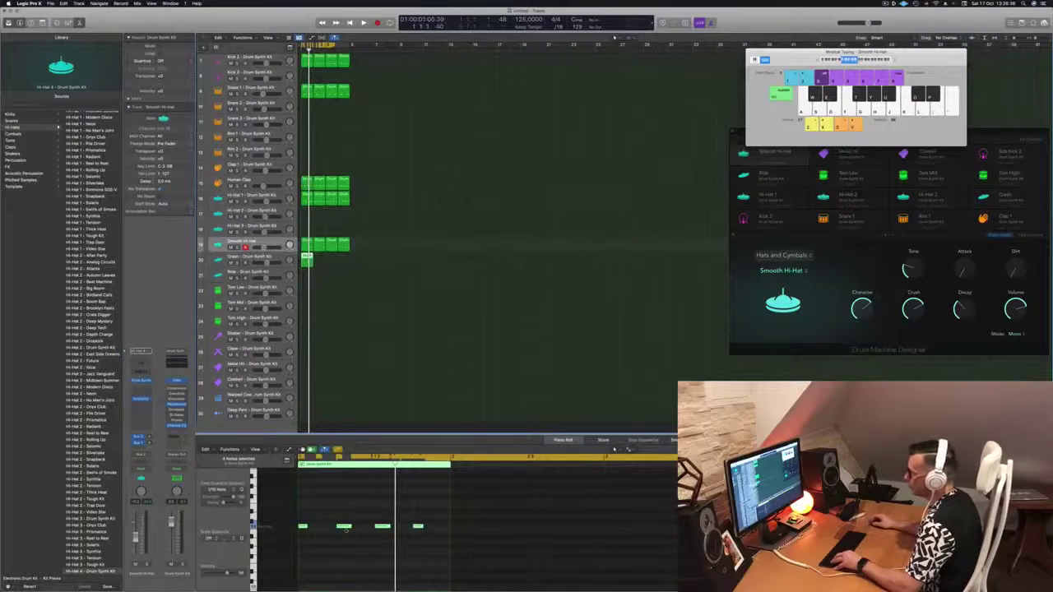
drag(321, 505, 450, 547)
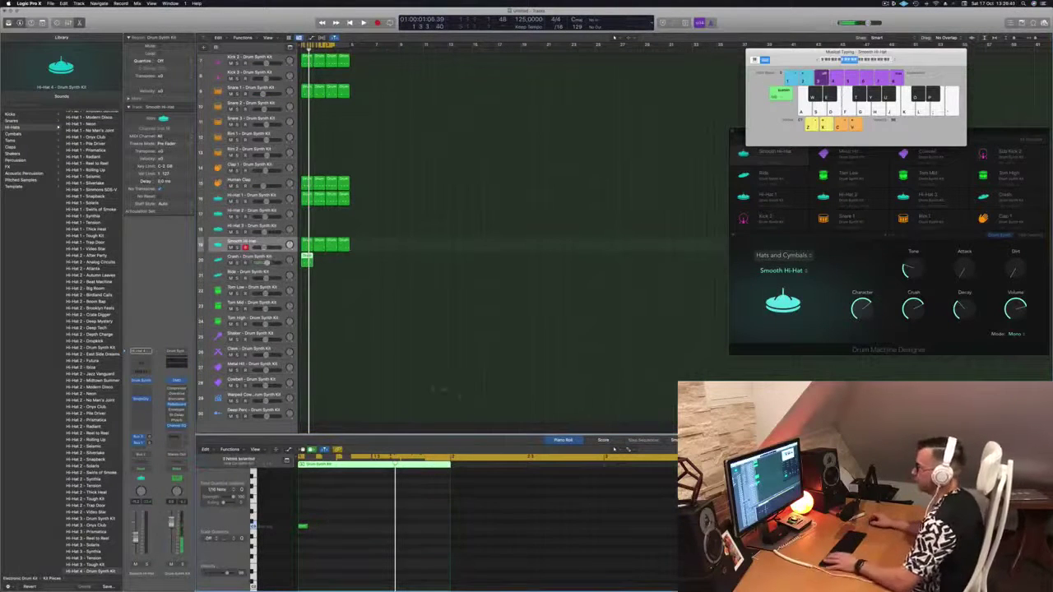
Select the Crash track and repeat all drum regions three times to extend the beat to 16 bars
key(Down)
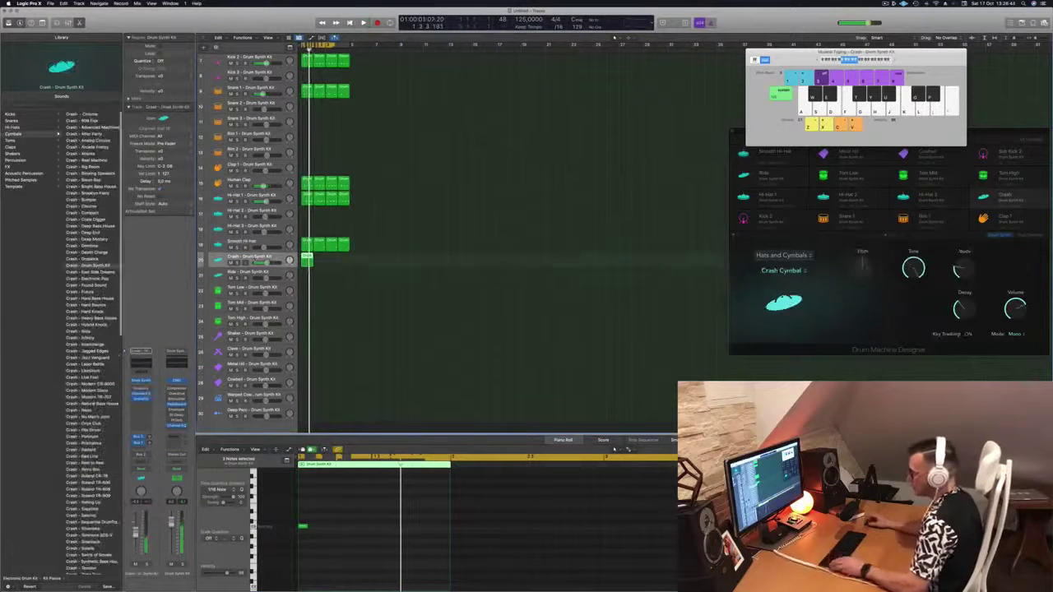
key(super+r)
key(super+r)
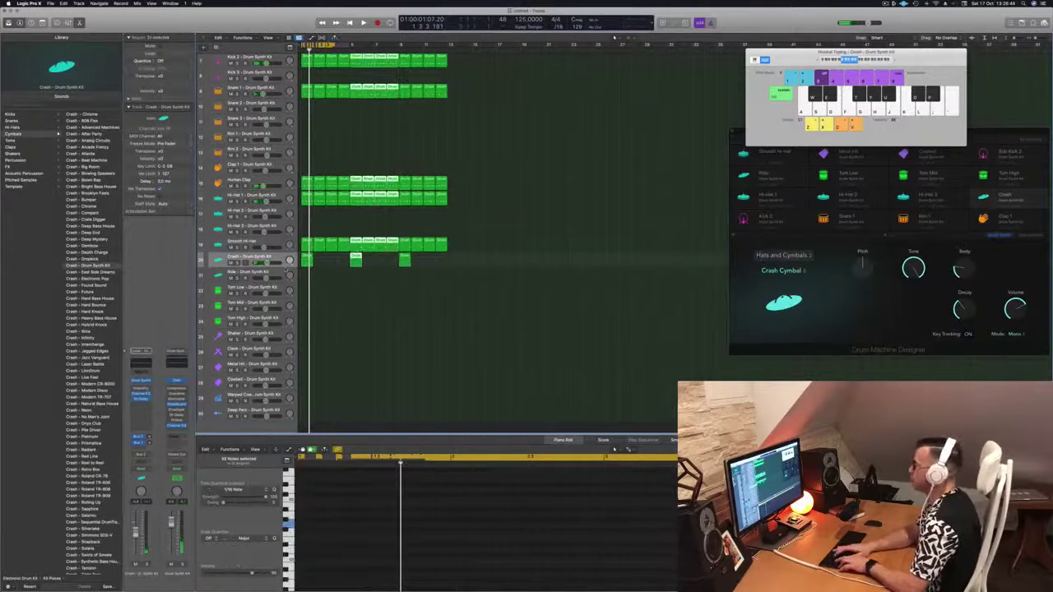
key(super+r)
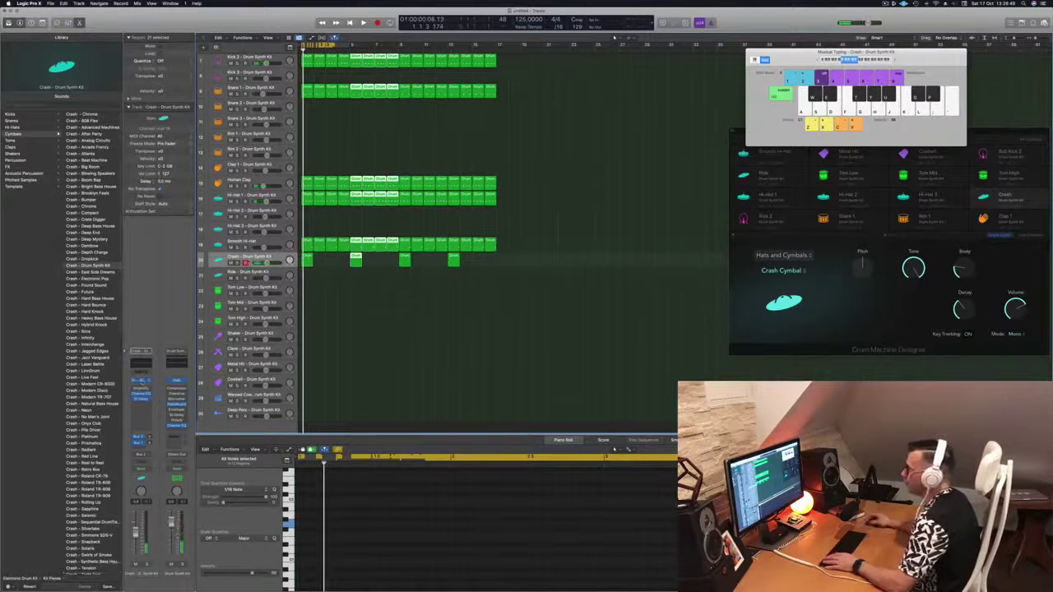
Open the Crash track's Drum Synth during playback, audition the Ride Cymbal sound and switch back to Crash Cymbal
click(141, 381)
key(space)
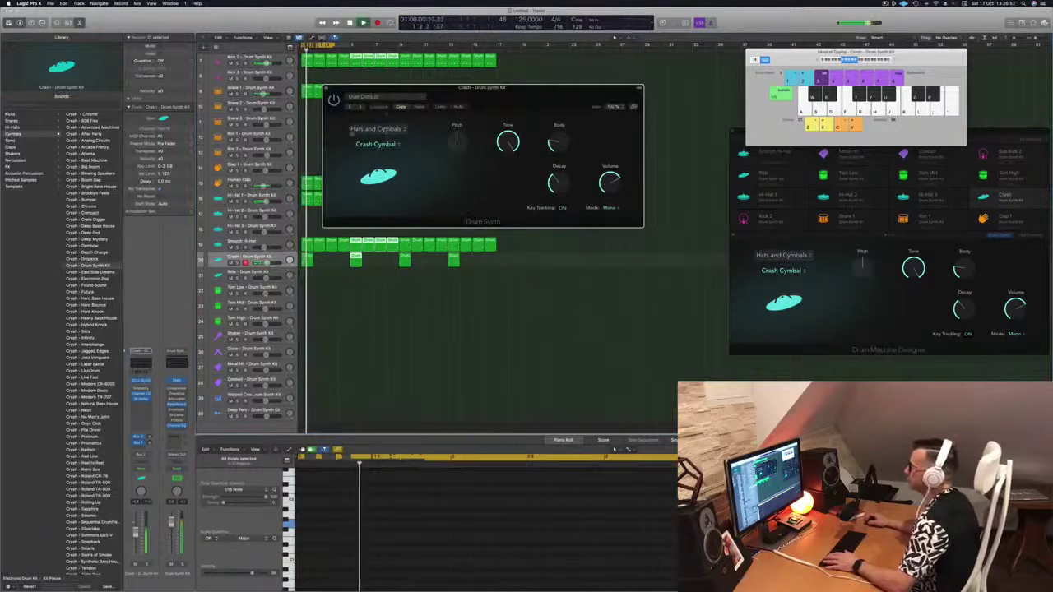
click(375, 129)
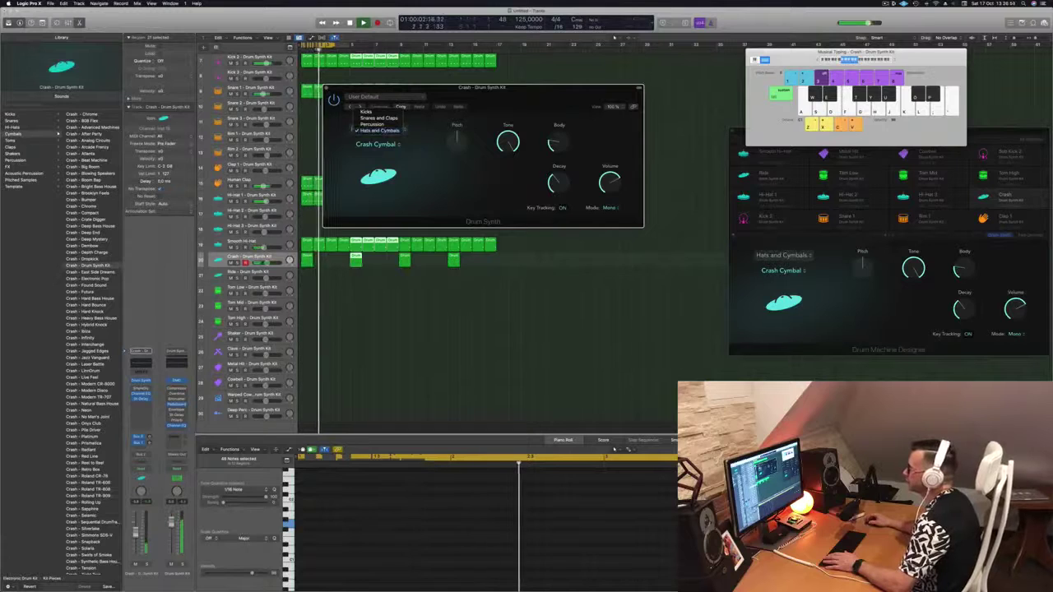
click(376, 130)
click(377, 145)
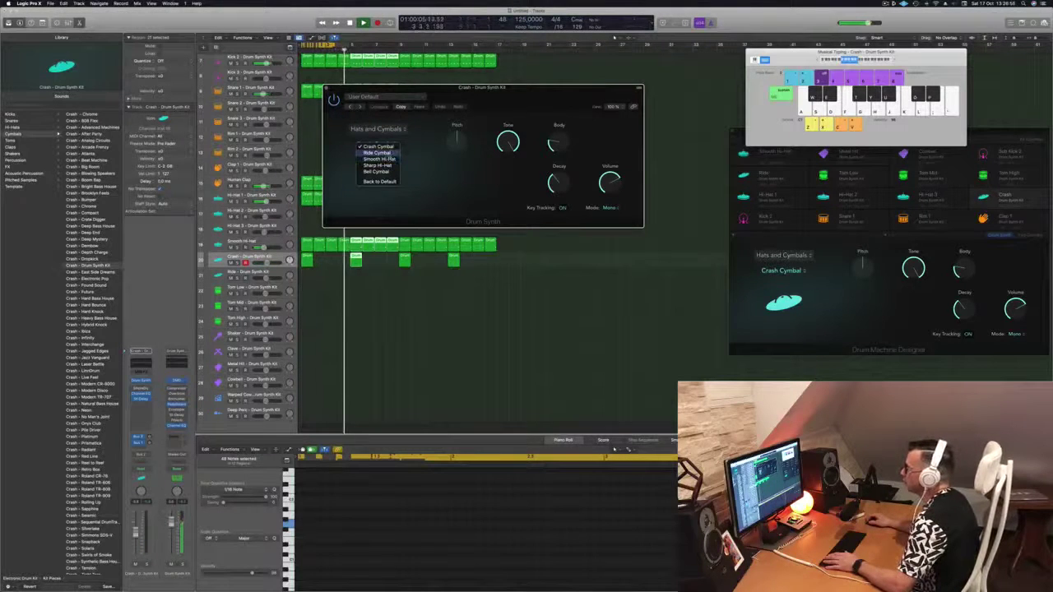
click(376, 153)
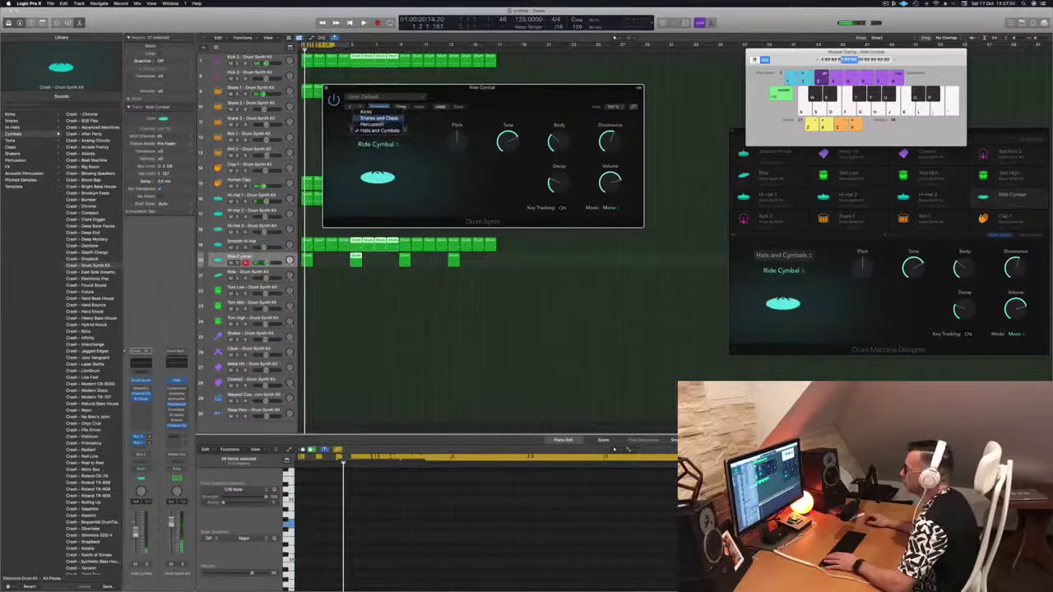
click(378, 146)
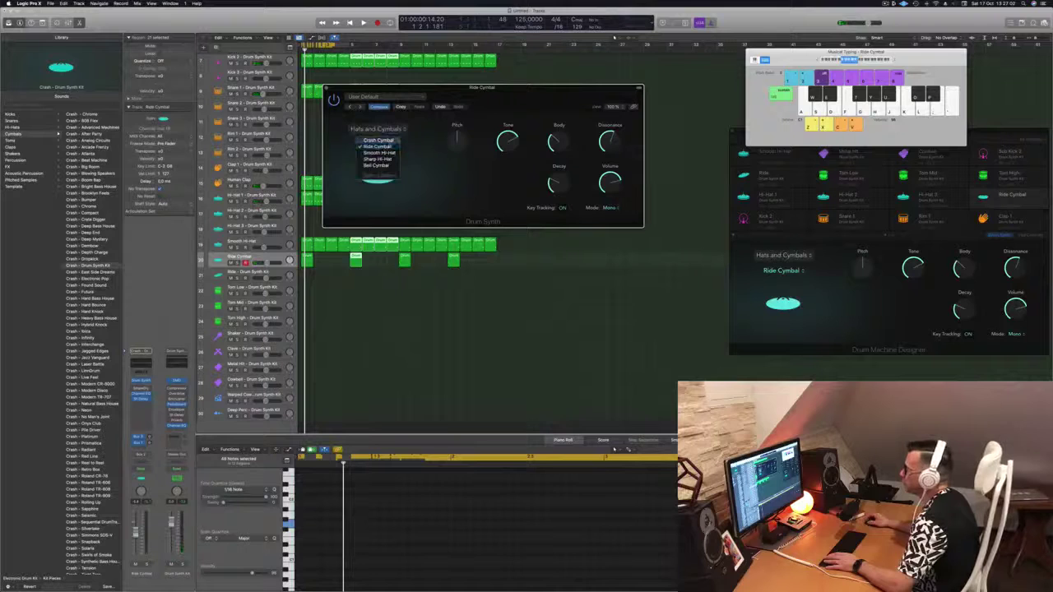
click(378, 141)
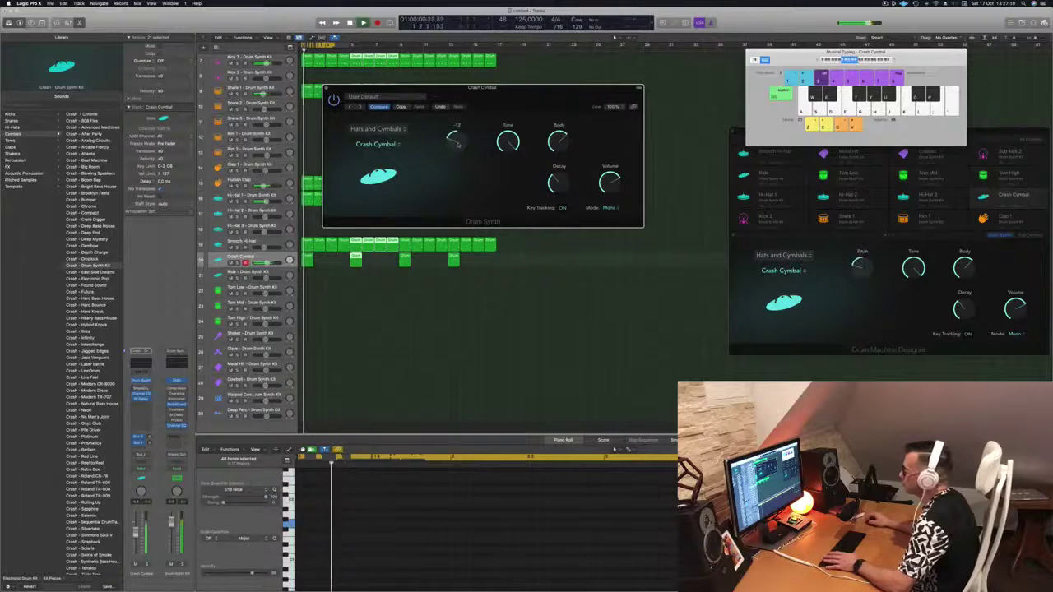
Return the Crash Cymbal's Pitch to its centre setting, select its track and close the Drum Synth window
drag(499, 112, 510, 115)
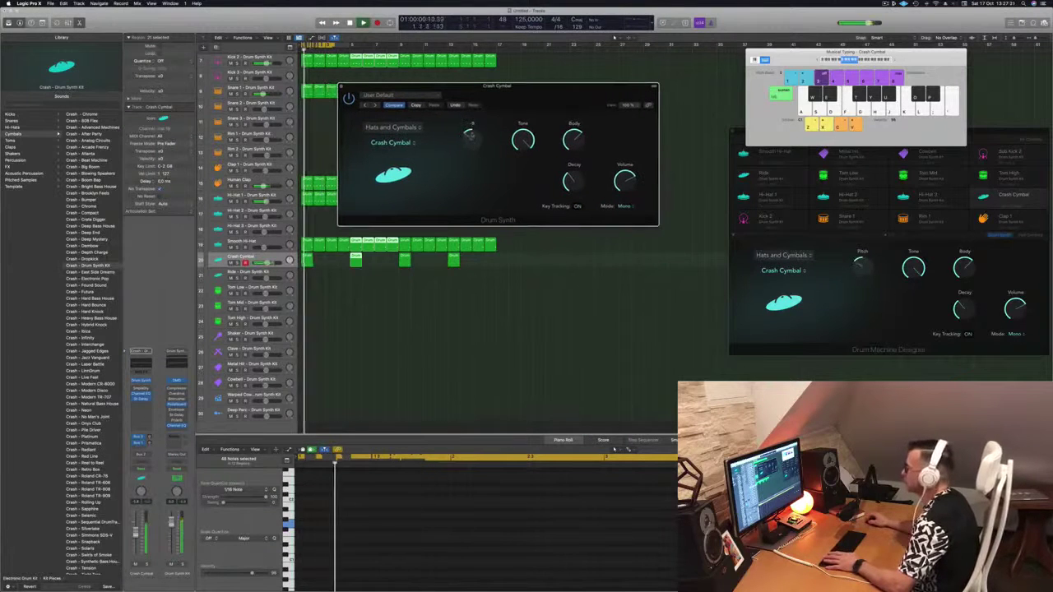
drag(479, 122, 581, 122)
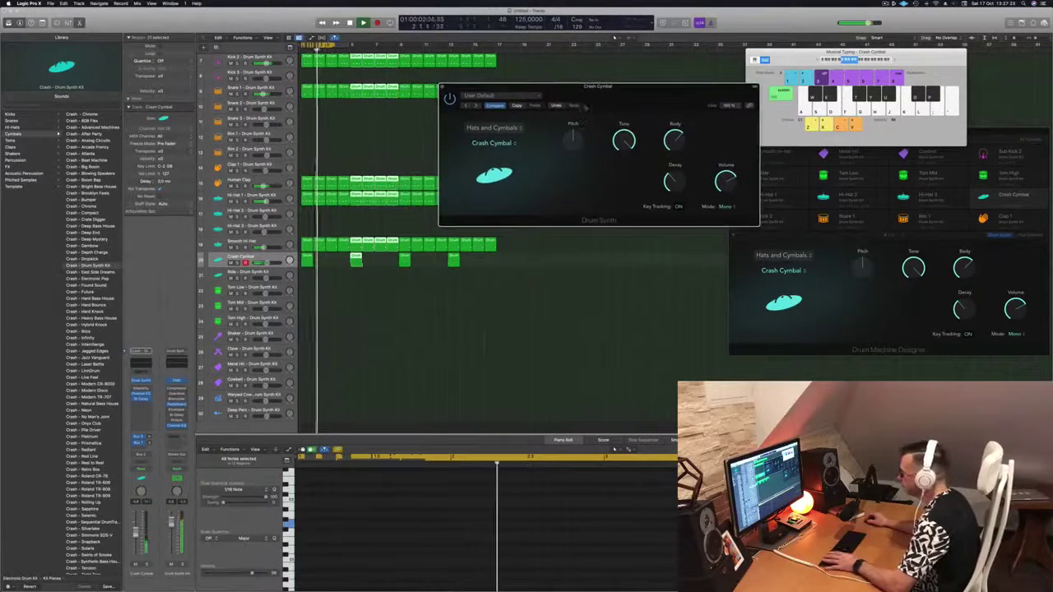
click(264, 258)
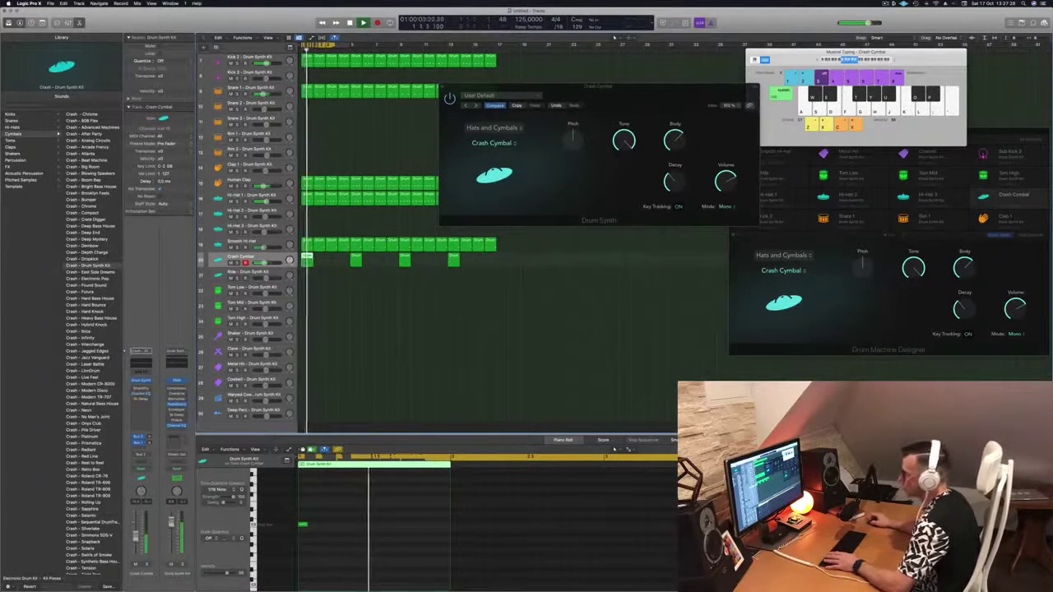
drag(547, 91, 523, 98)
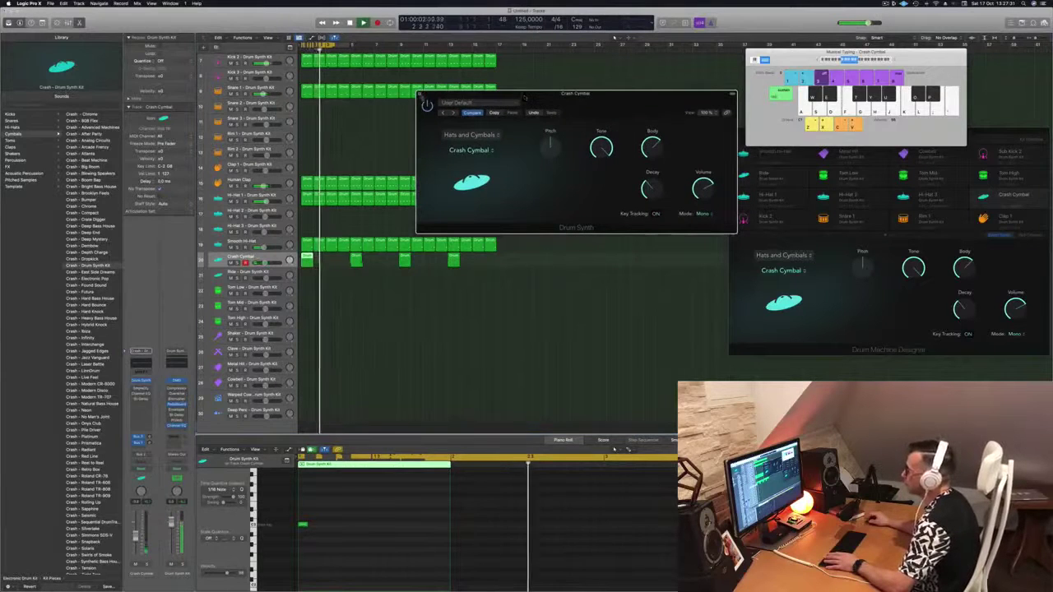
key(super+w)
Extend the cycle range to bar 17, play the full arrangement and select the Crash Cymbal track's regions
drag(333, 42, 496, 46)
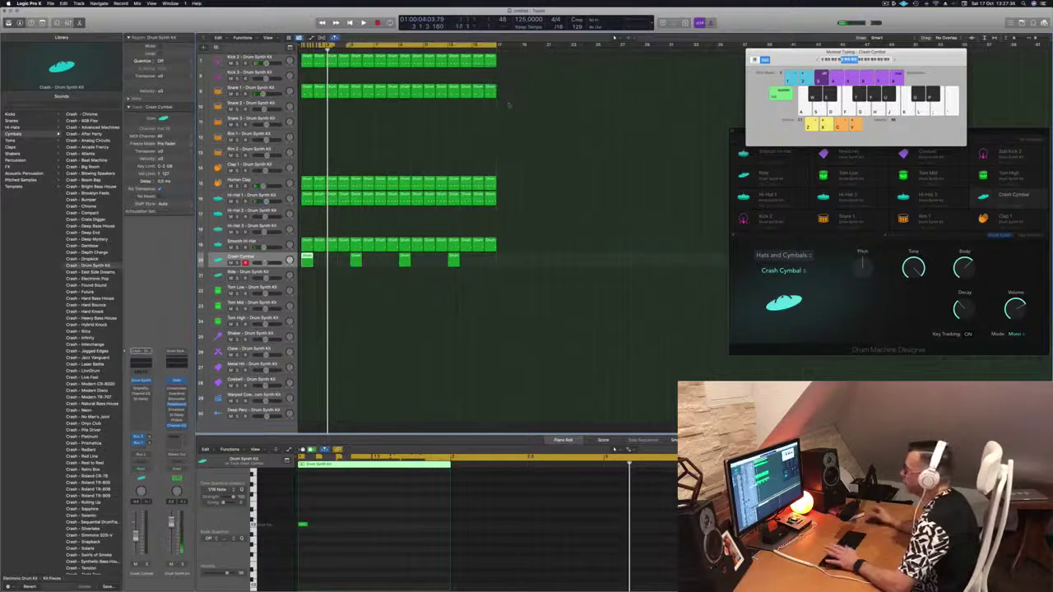
key(space)
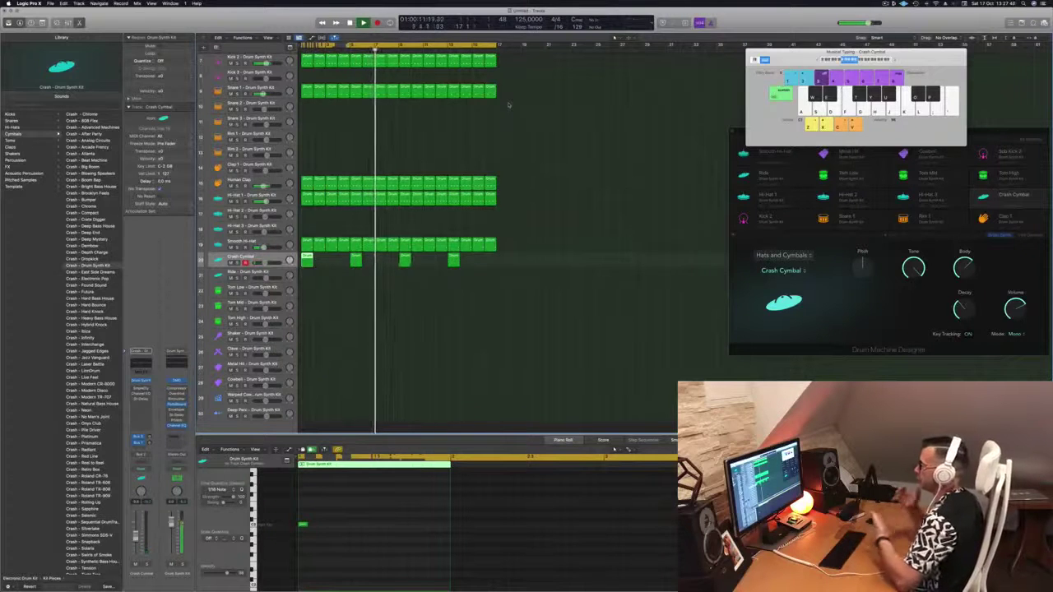
scroll(450, 150, up, 5)
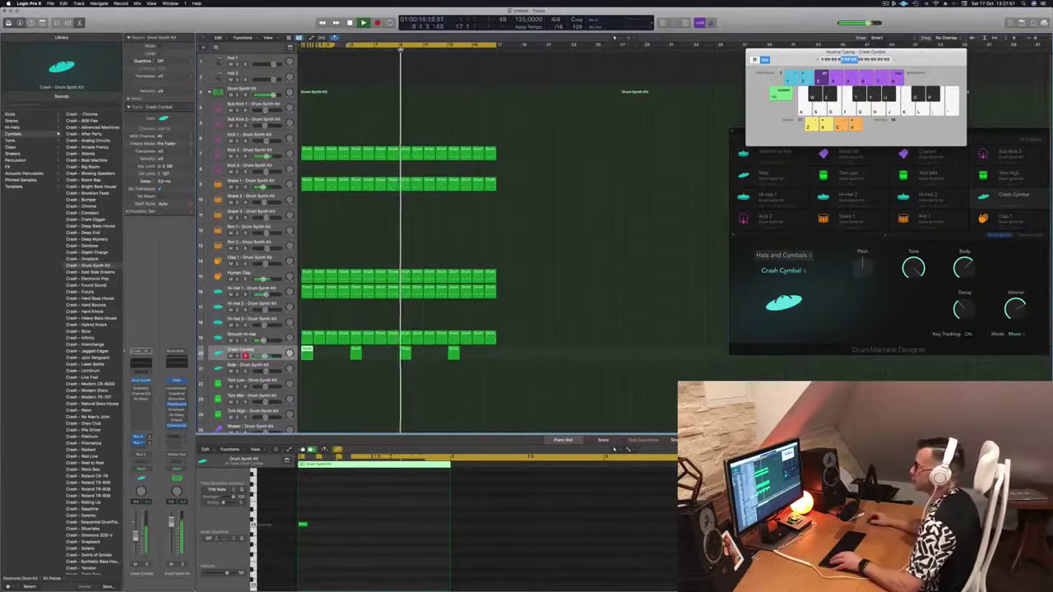
click(575, 193)
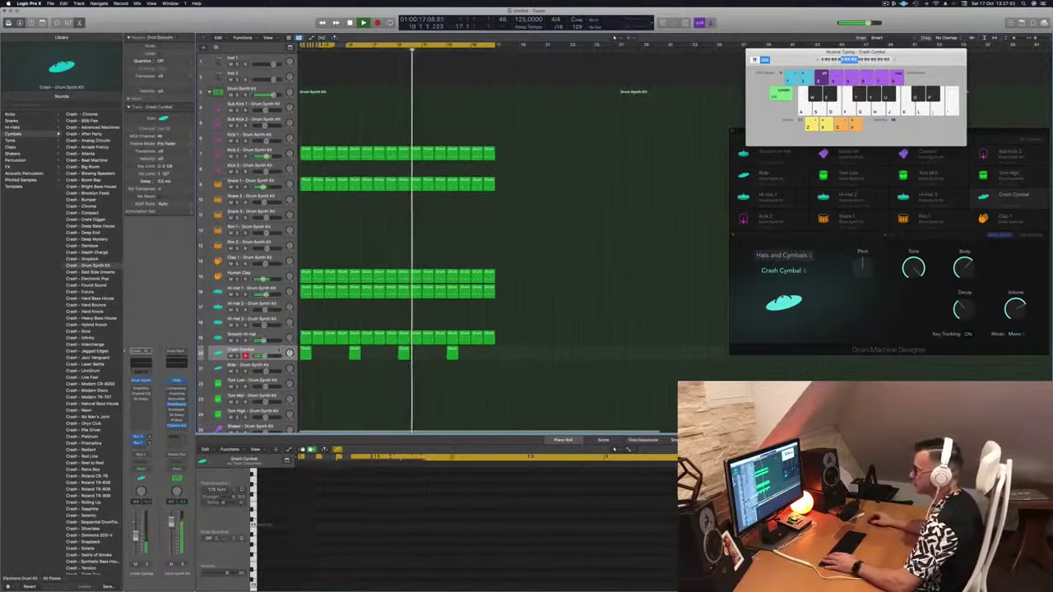
click(241, 350)
Copy the first Hi-Hat 1 region onto the Ride track and shift its four notes earlier to start on beat one
scroll(369, 364, down, 5)
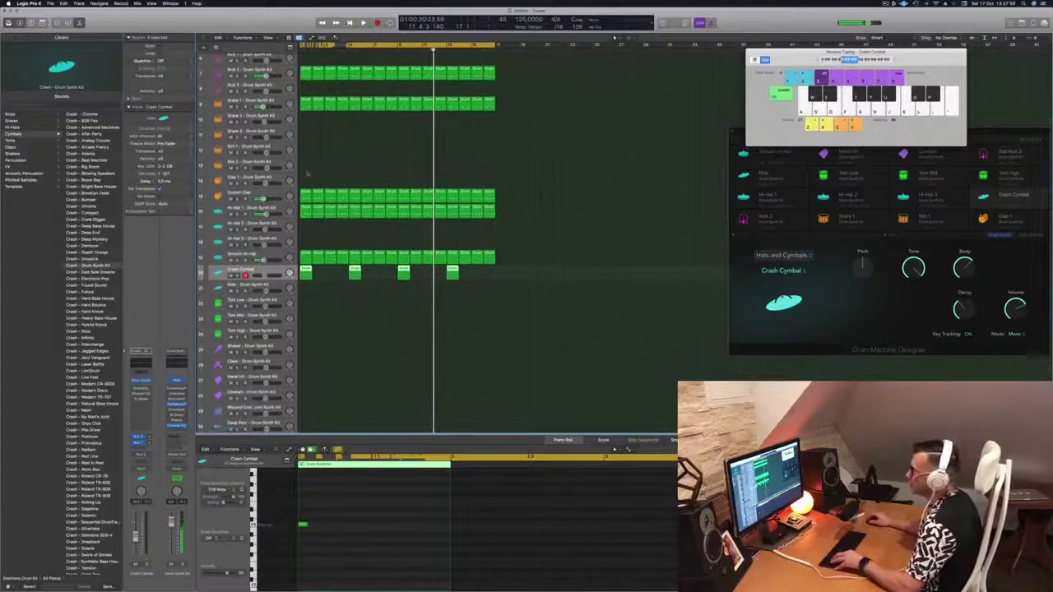
drag(304, 214, 305, 291)
key(space)
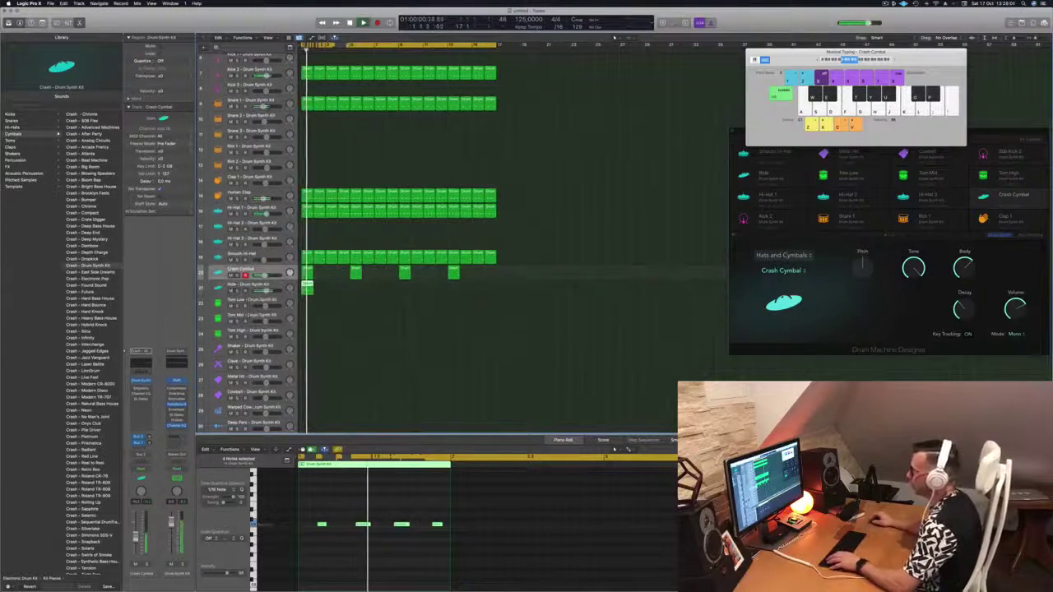
drag(318, 515, 538, 546)
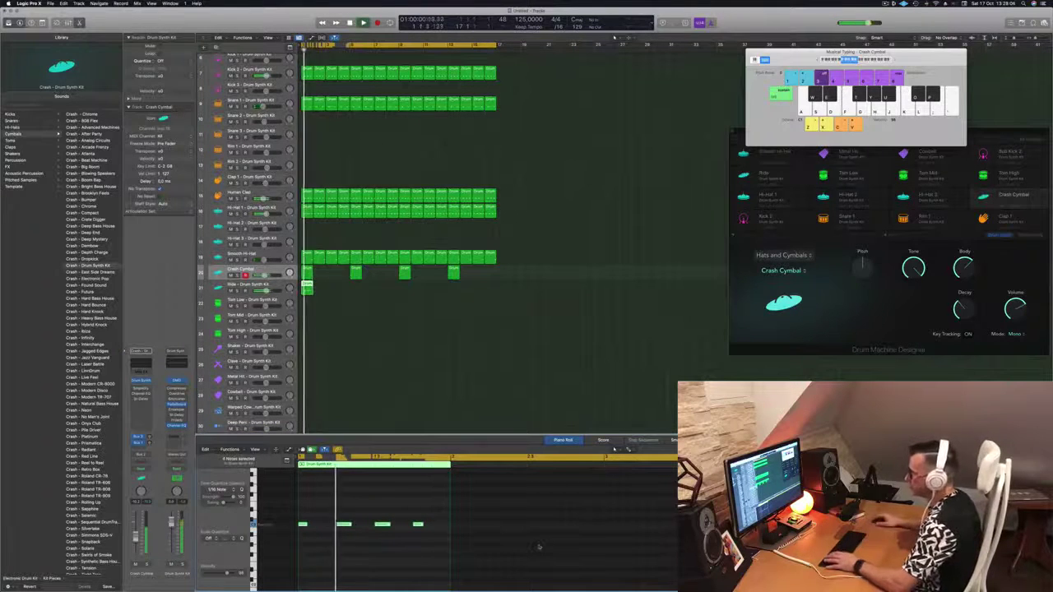
Select the Ride track, open its Drum Synth during playback and switch its sound to Ride Cymbal
click(277, 285)
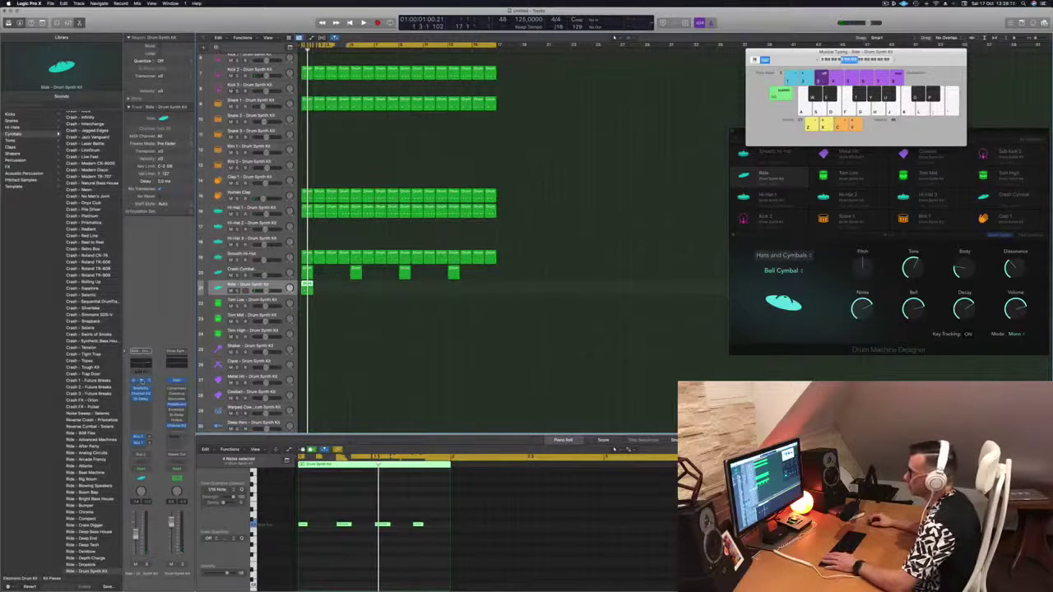
click(140, 383)
key(space)
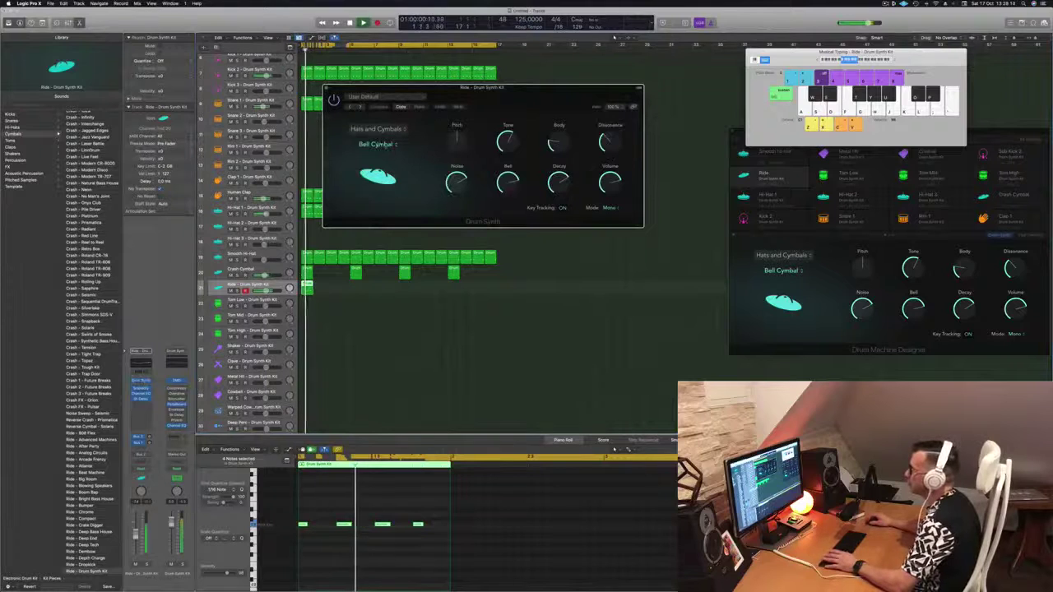
click(388, 144)
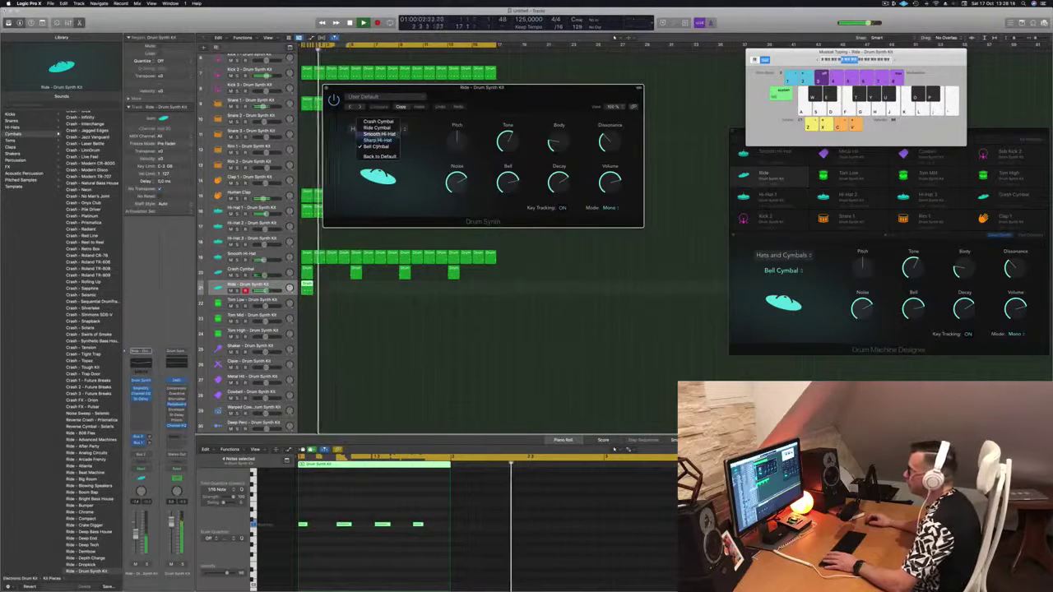
click(377, 128)
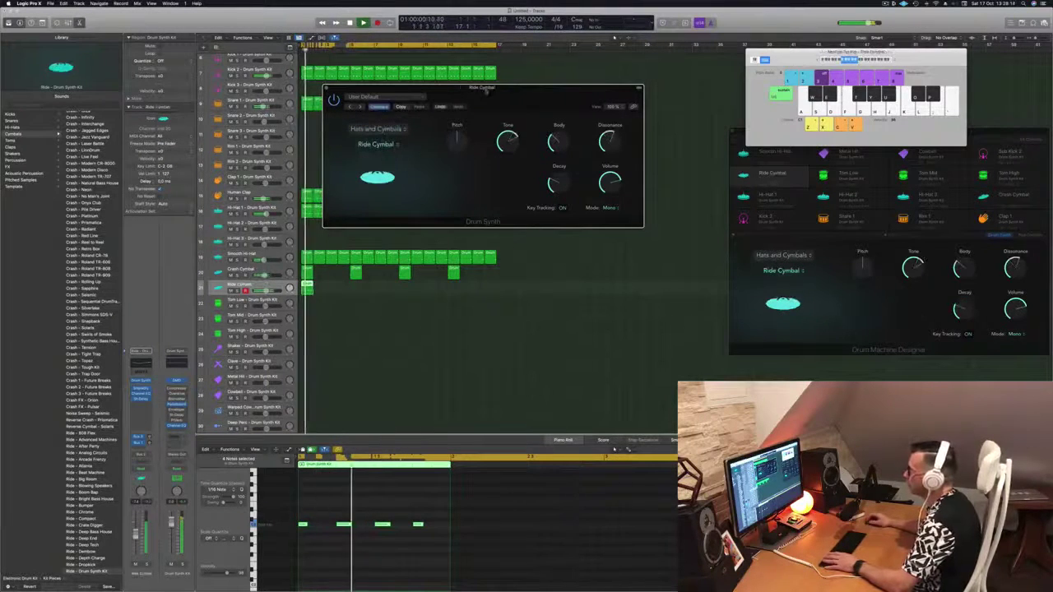
Shape the Ride Cymbal by raising Pitch, turning Tone, Body and Dissonance down to minimum and shortening Decay
drag(485, 92, 566, 93)
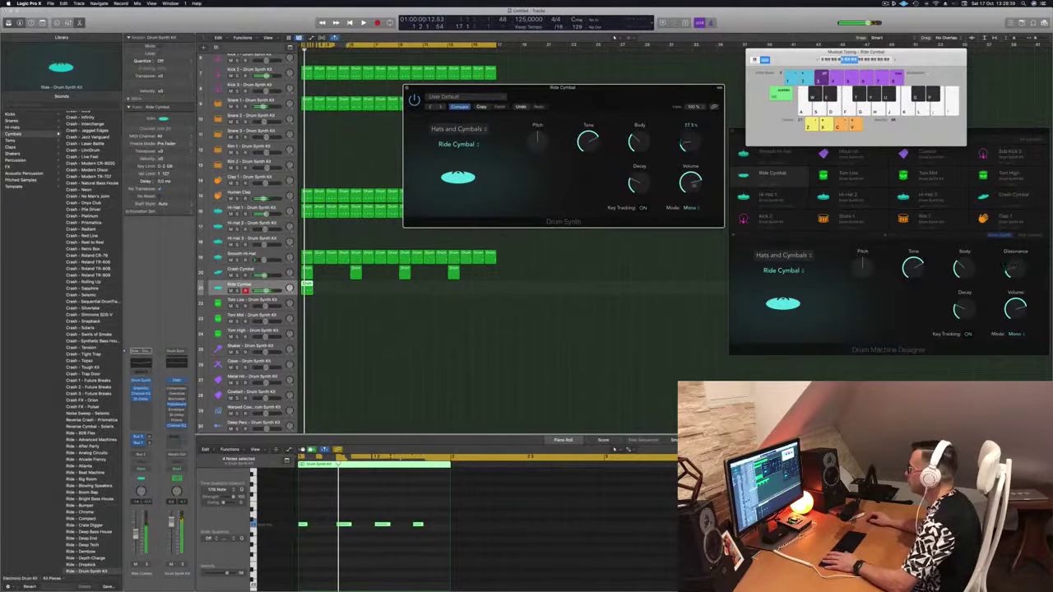
drag(685, 143, 686, 145)
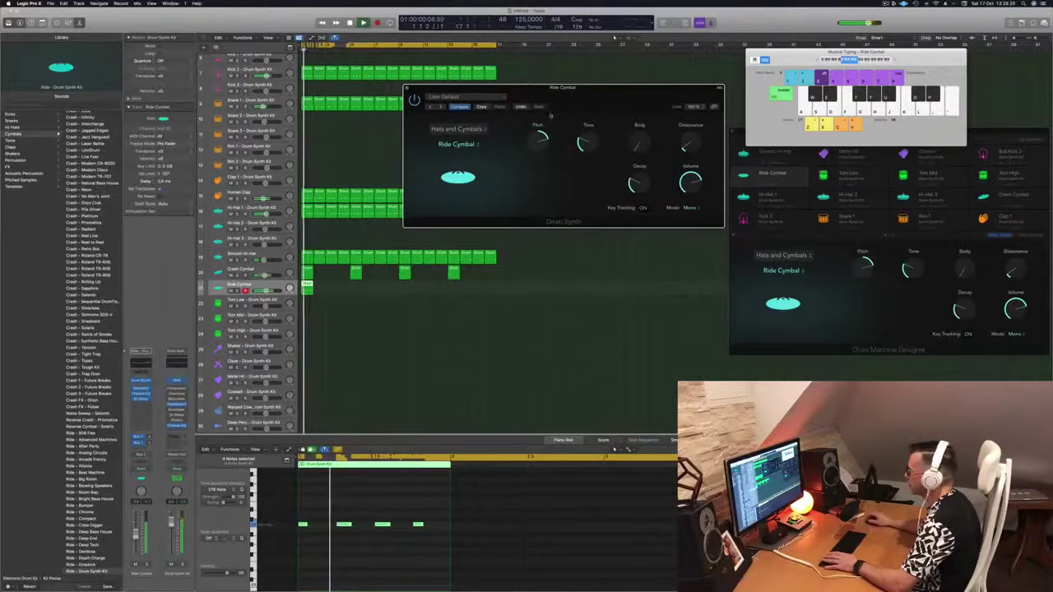
drag(564, 88, 410, 96)
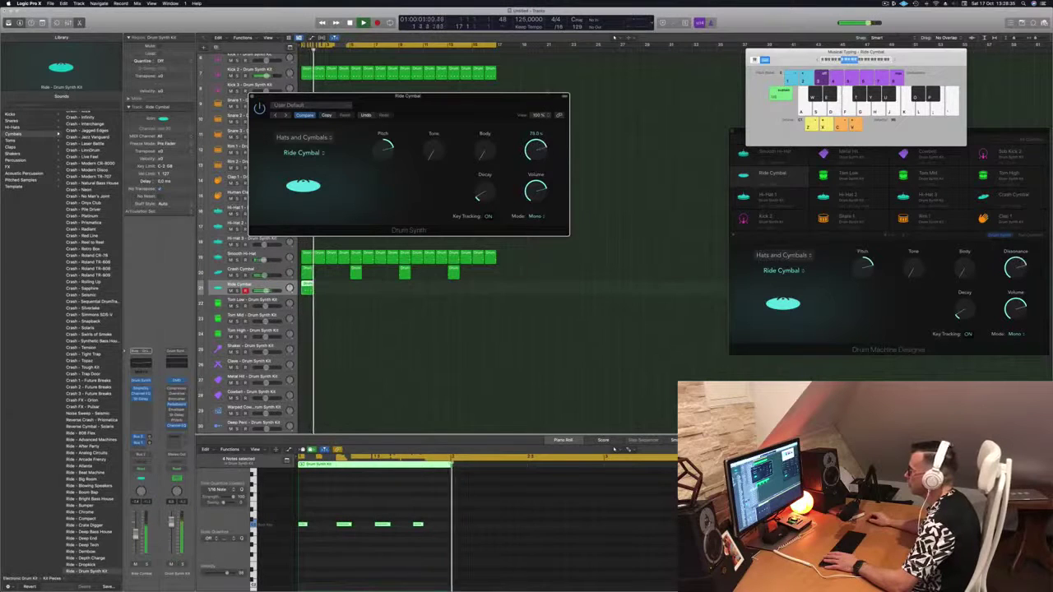
drag(408, 96, 676, 105)
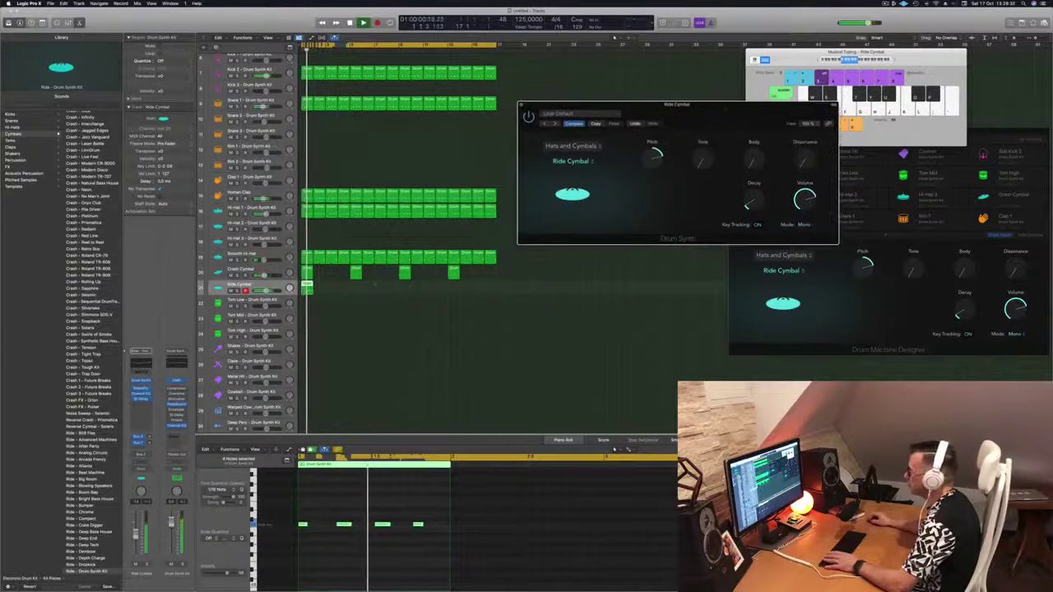
Copy the one-bar Ride Cymbal region repeatedly along its track to fill all 16 bars
drag(309, 289, 406, 292)
click(340, 291)
click(332, 291)
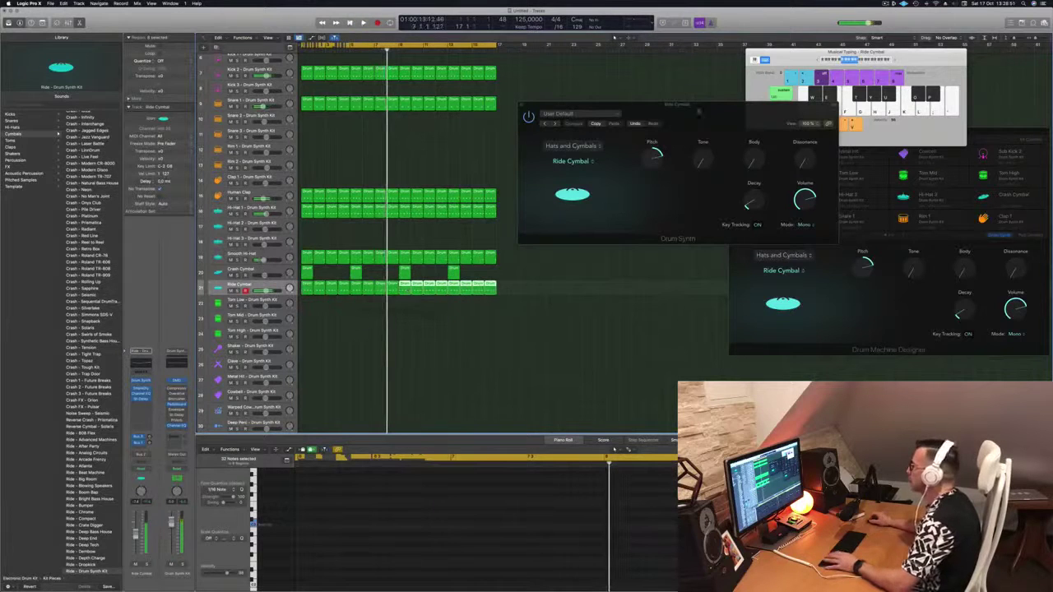
Play the arrangement, reset the Ride Cymbal's Pitch to 0 and restart playback from the beginning
drag(608, 122, 523, 137)
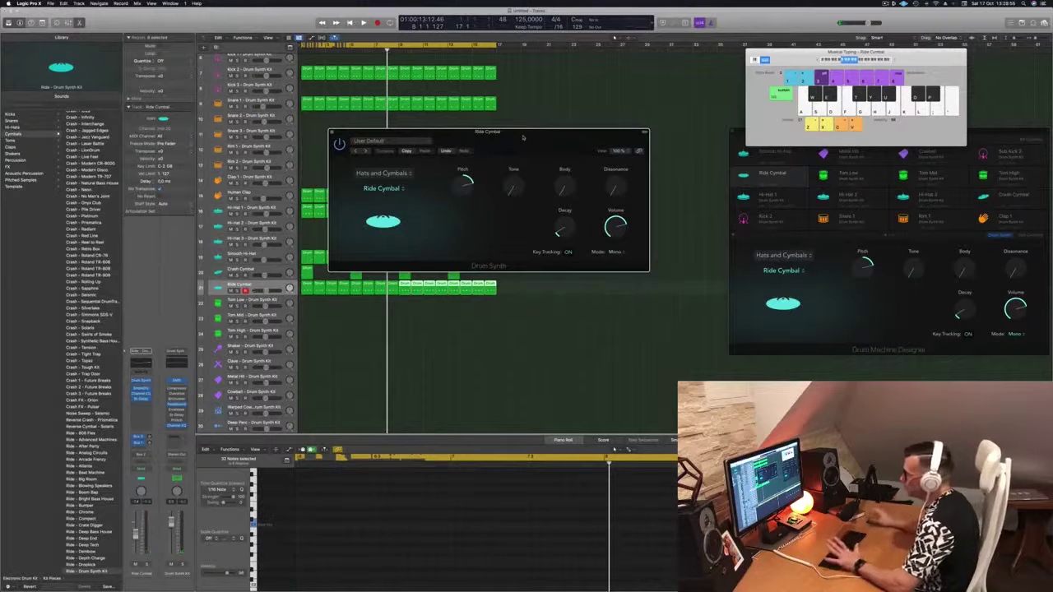
key(space)
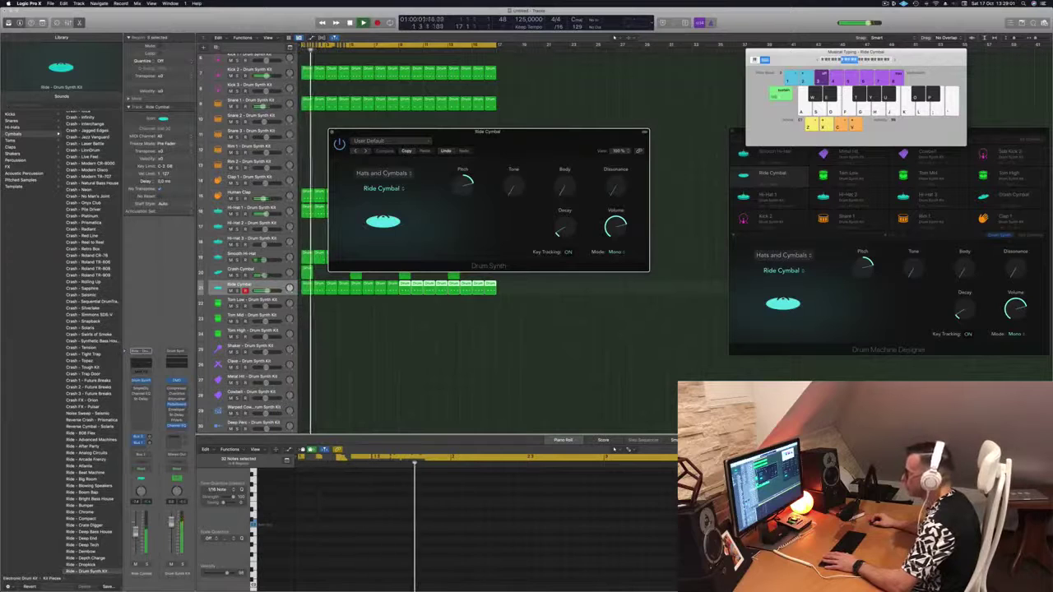
click(492, 137)
drag(463, 184, 458, 209)
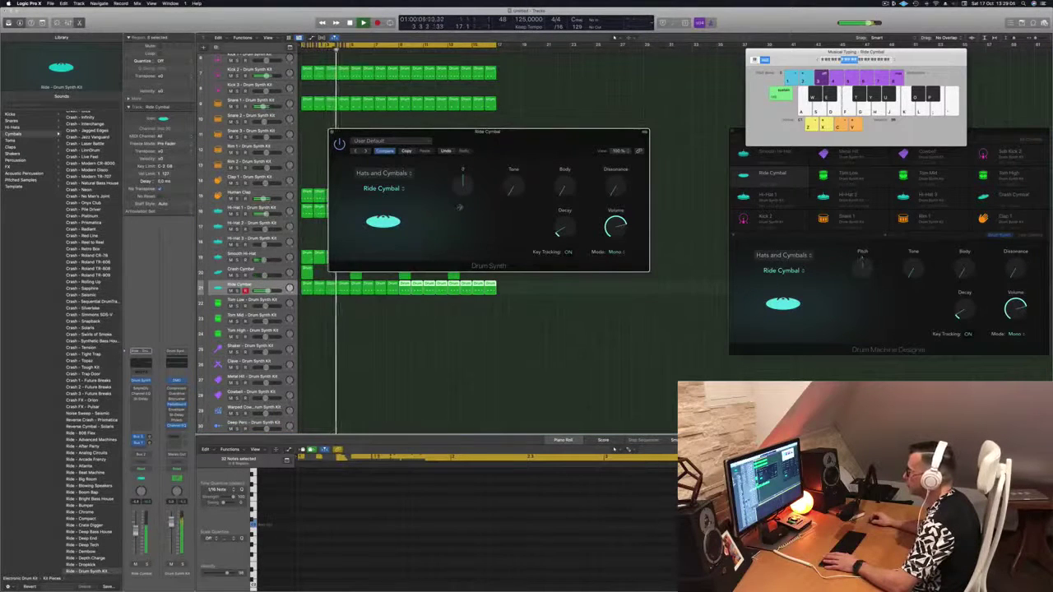
drag(493, 133, 838, 132)
key(Return)
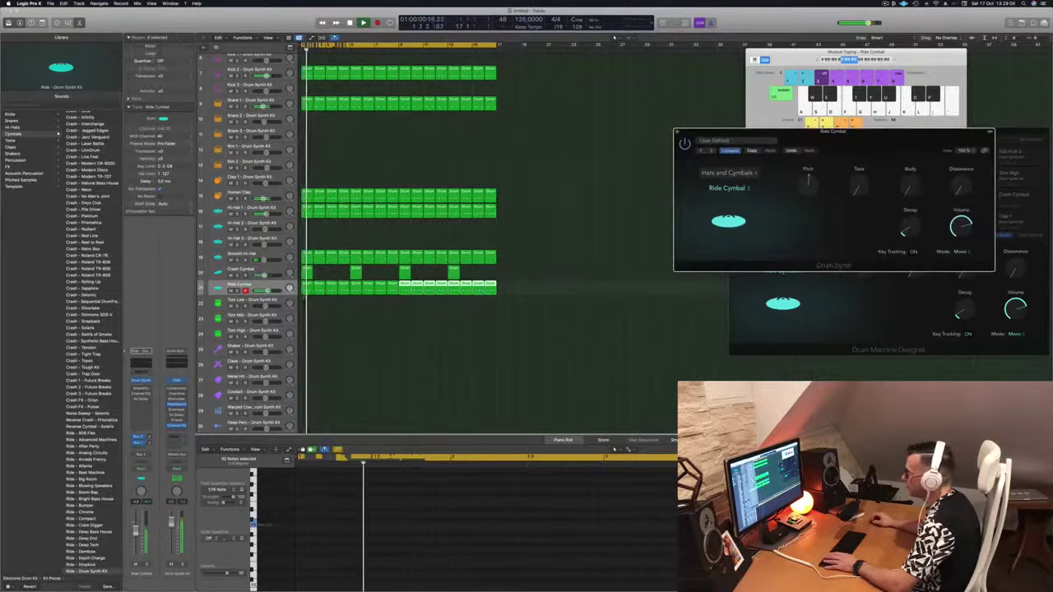
Select all Ride Cymbal regions, audition the Bell Cymbal sound and switch back to Ride Cymbal
click(541, 295)
drag(541, 295, 538, 290)
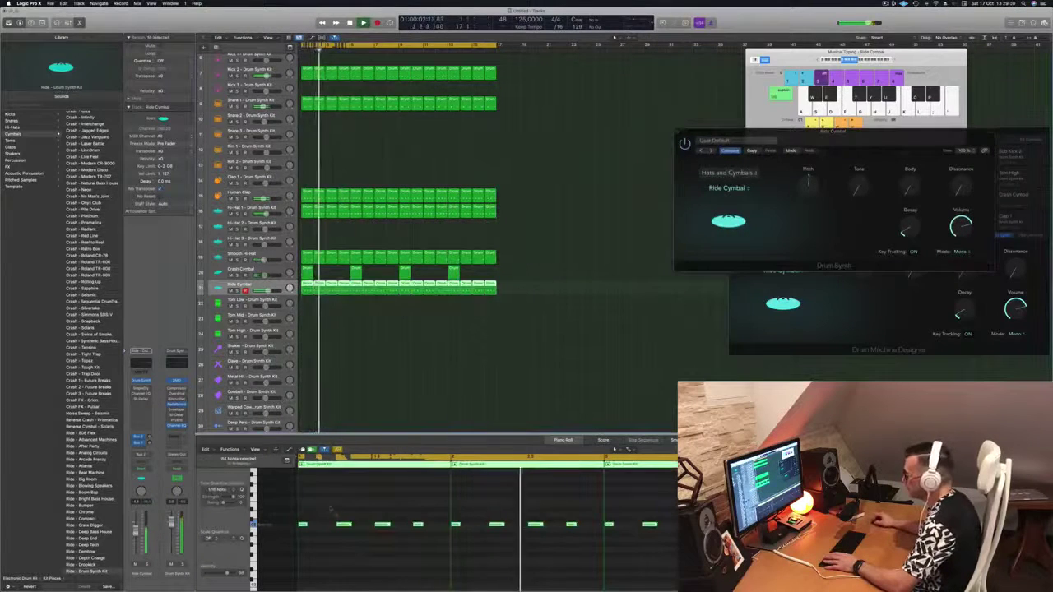
drag(831, 131, 547, 146)
click(441, 202)
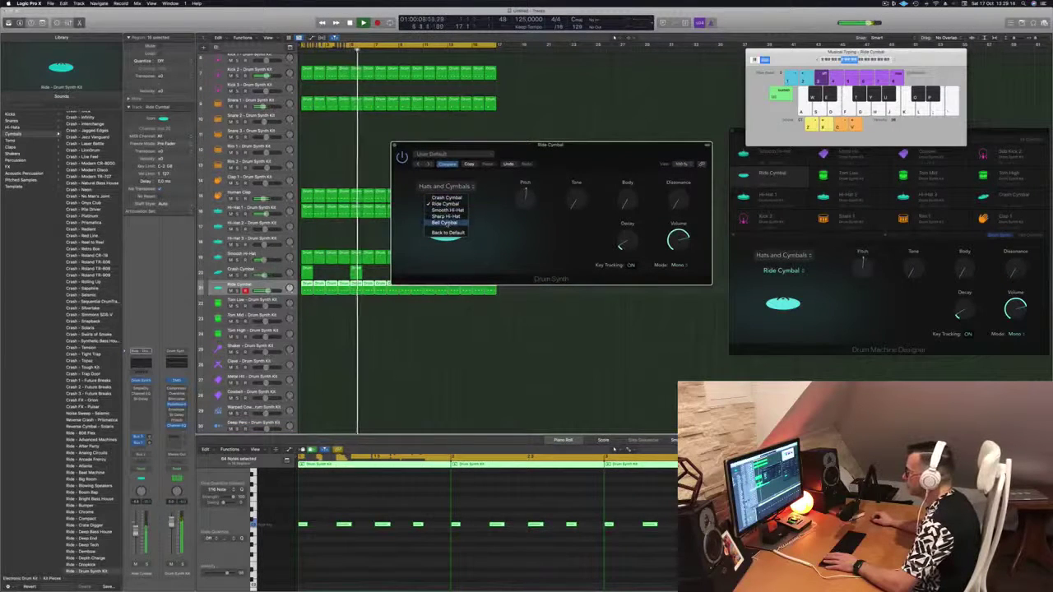
click(444, 222)
click(448, 203)
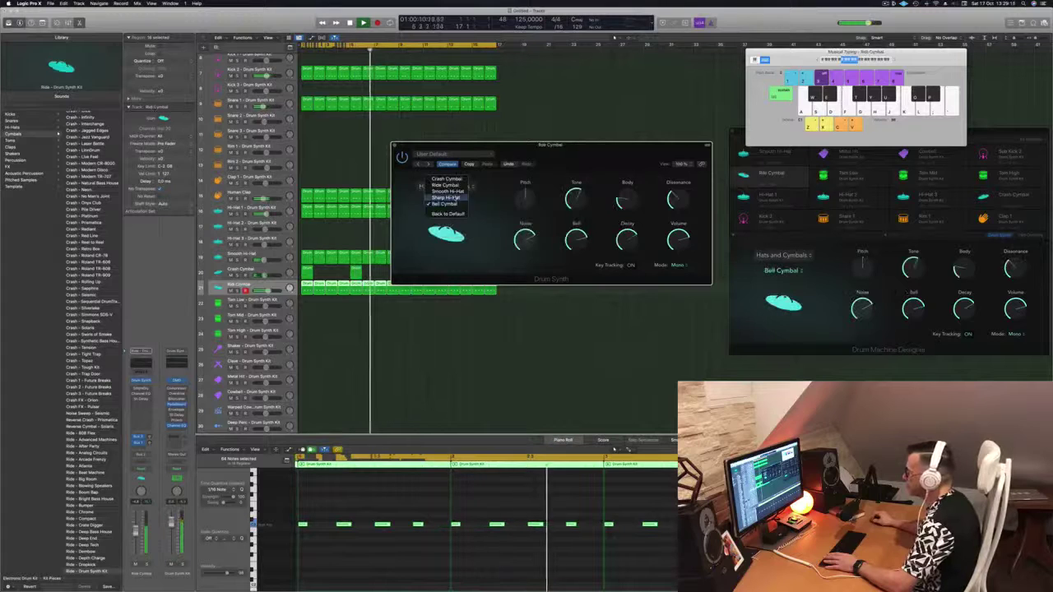
click(461, 212)
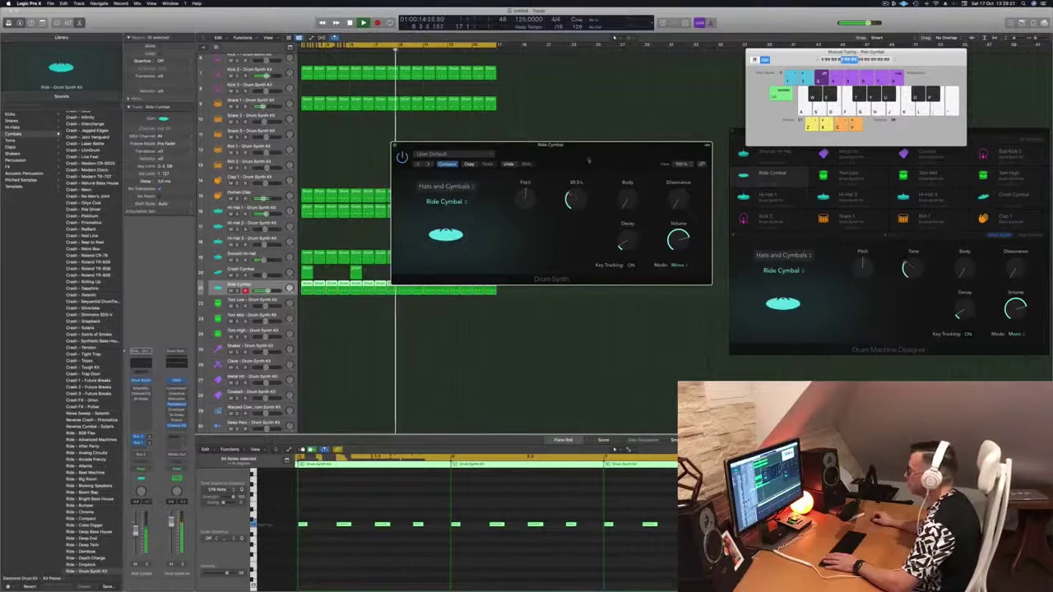
Try Tone and Body on the Ride Cymbal, return both to minimum, raise Dissonance and Decay and adjust Volume
drag(597, 131, 598, 164)
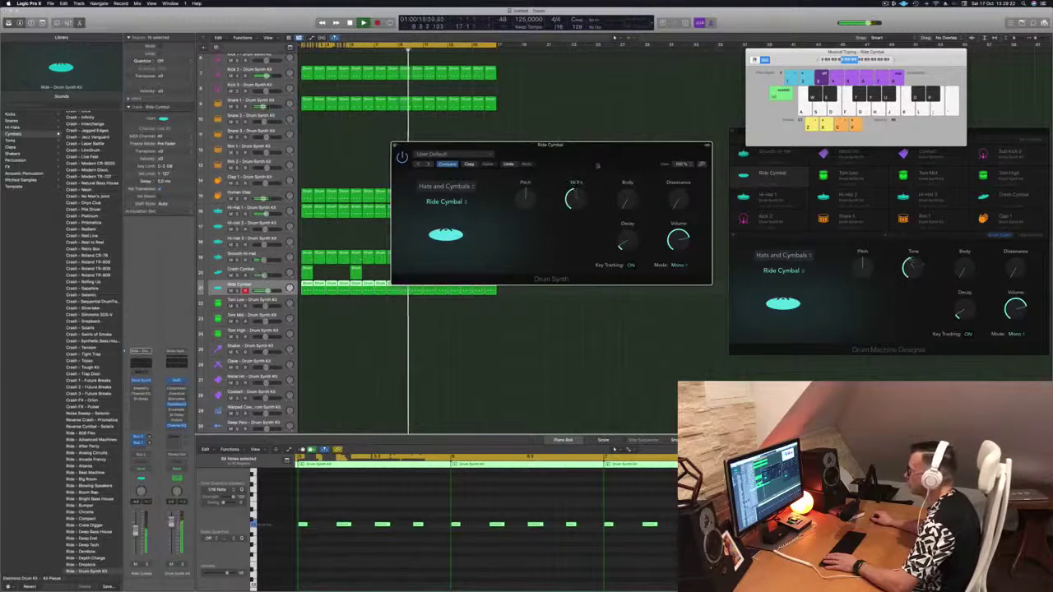
drag(630, 203, 637, 160)
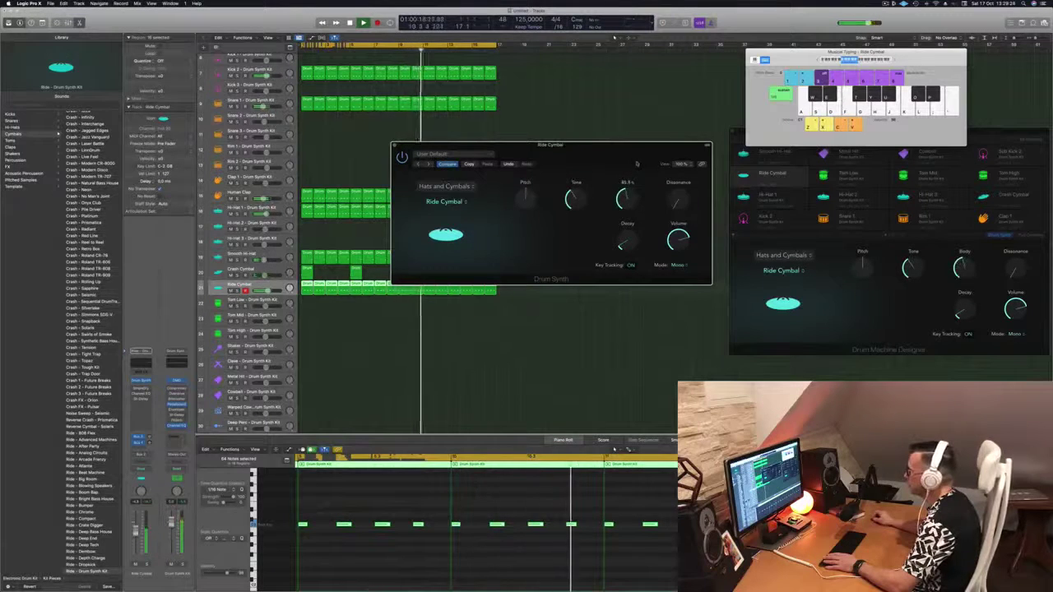
drag(570, 199, 574, 243)
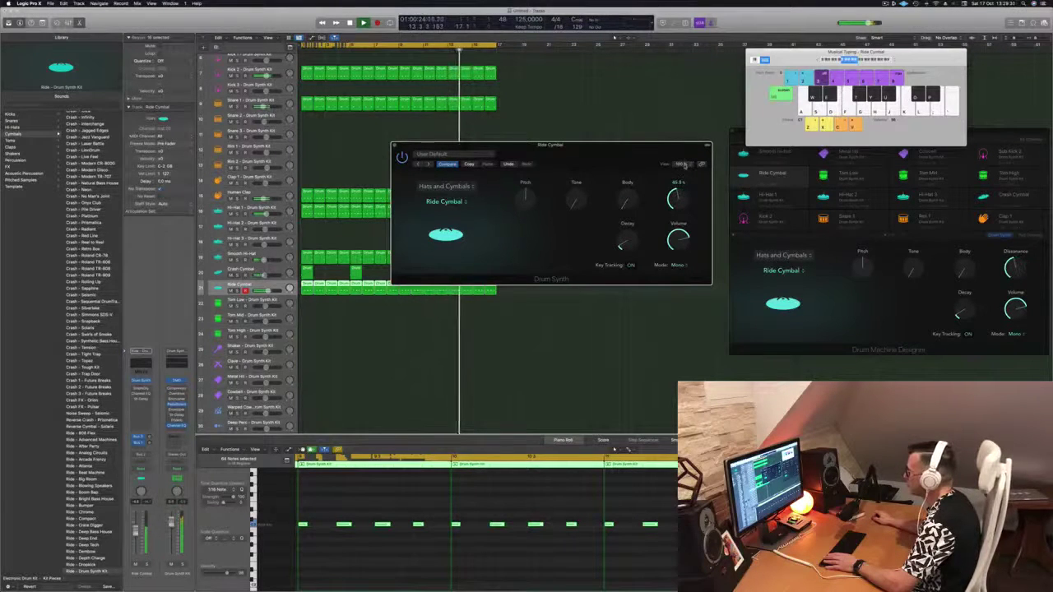
drag(686, 167, 684, 185)
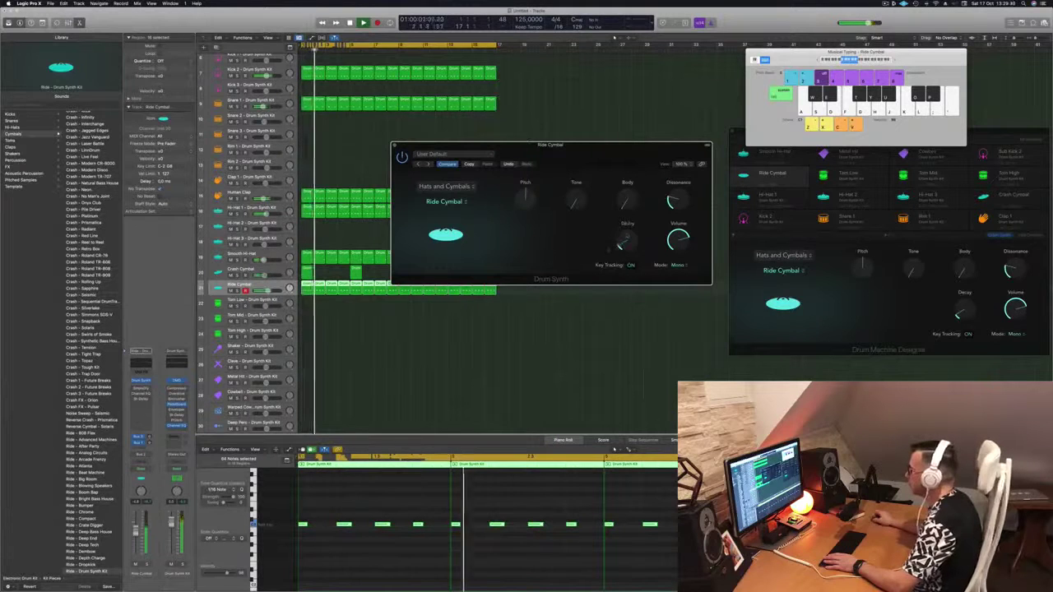
drag(626, 249, 622, 244)
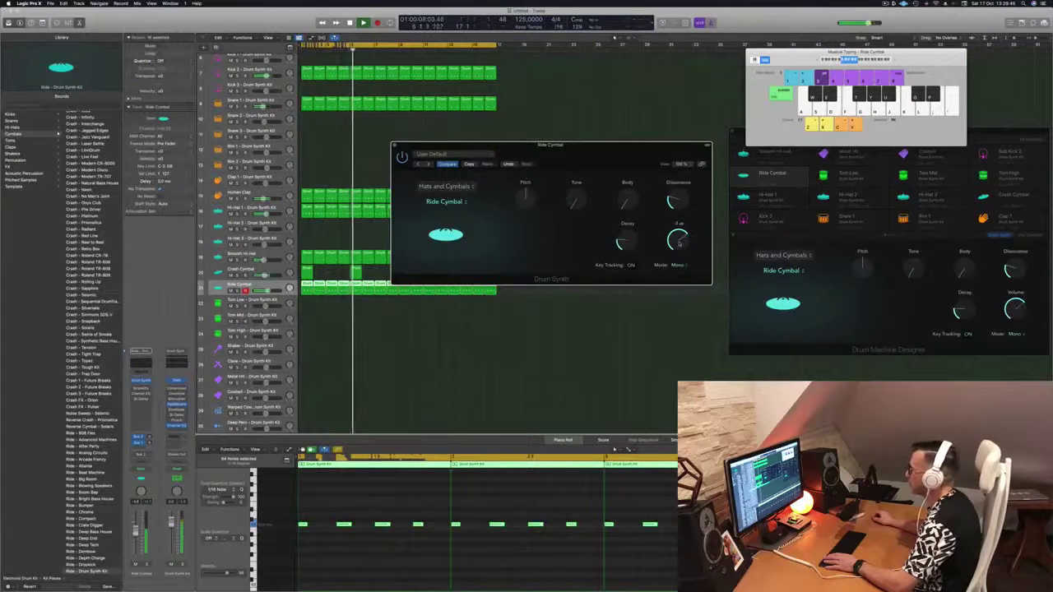
Close the Ride Cymbal's Drum Synth window and play the arrangement from the beginning with all tracks in view
drag(608, 165, 738, 166)
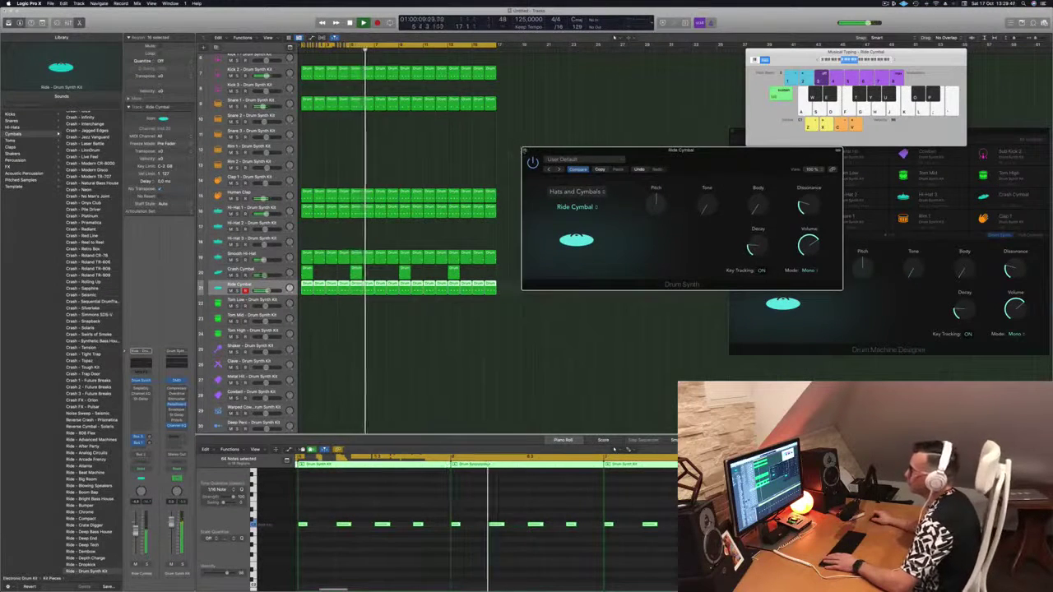
click(525, 147)
key(space)
key(Return)
key(space)
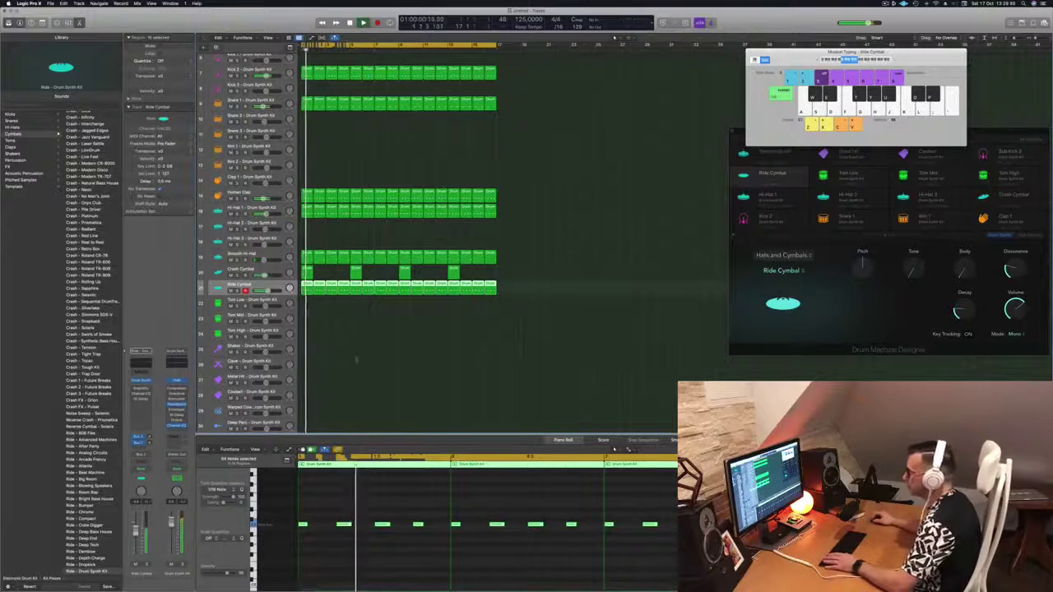
scroll(334, 346, up, 5)
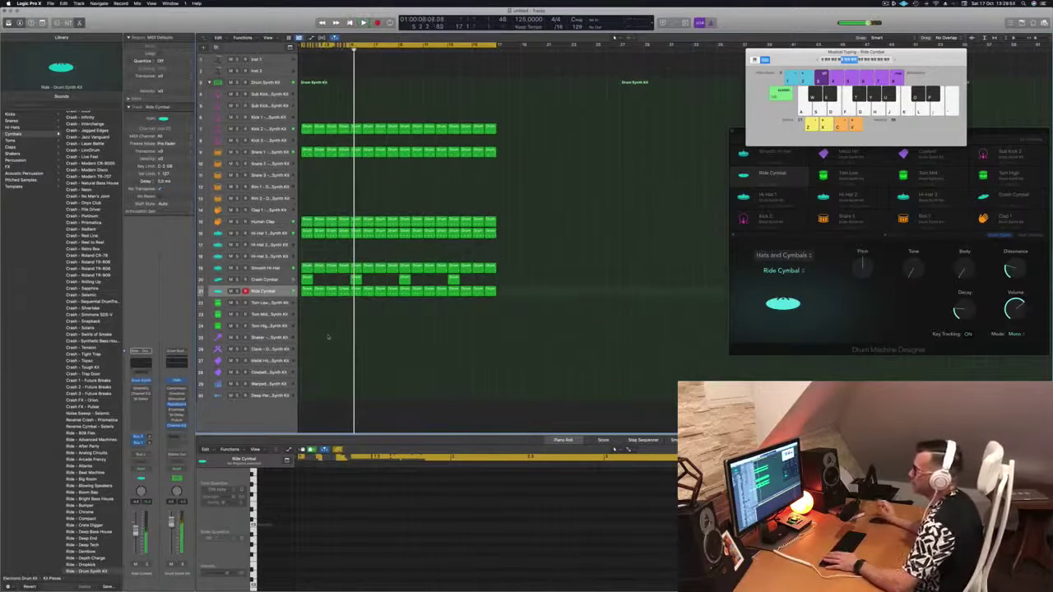
Copy the first Ride Cymbal region to the Tom Low track, keep only its fourth note and lower that note's pitch
click(304, 291)
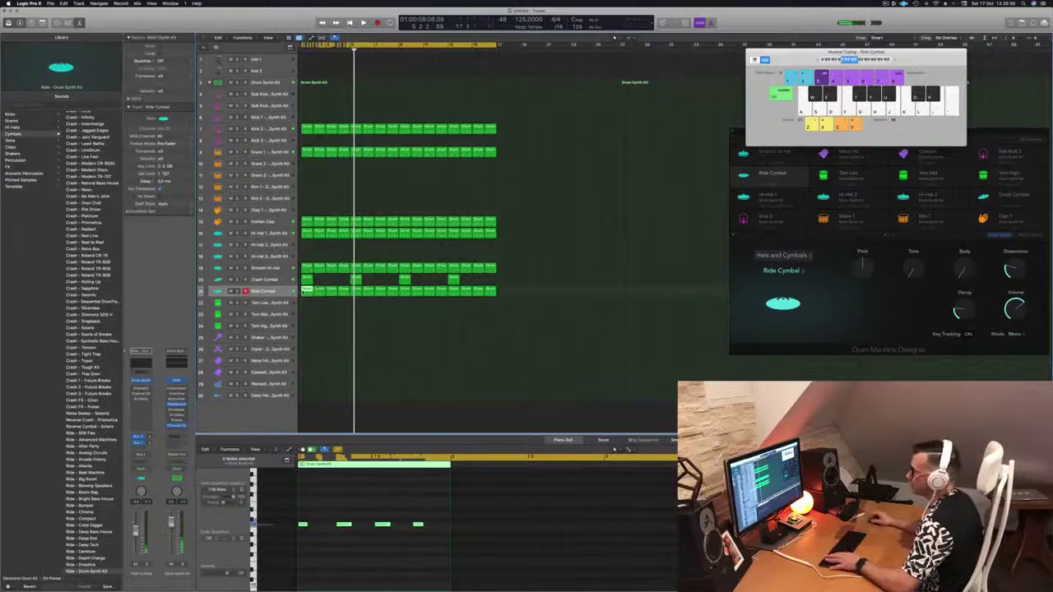
drag(303, 292, 304, 303)
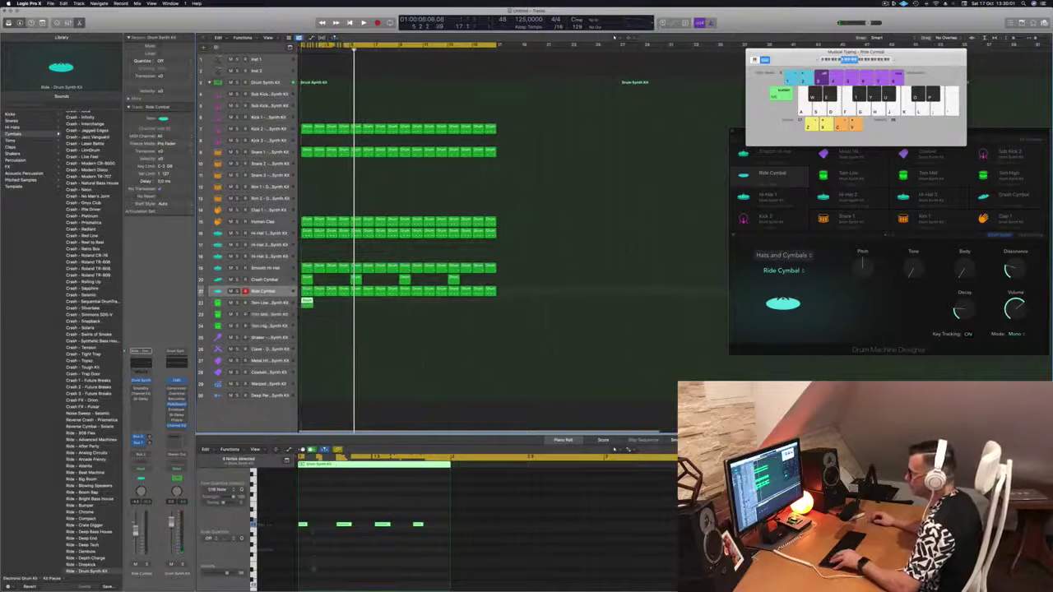
drag(305, 516, 413, 548)
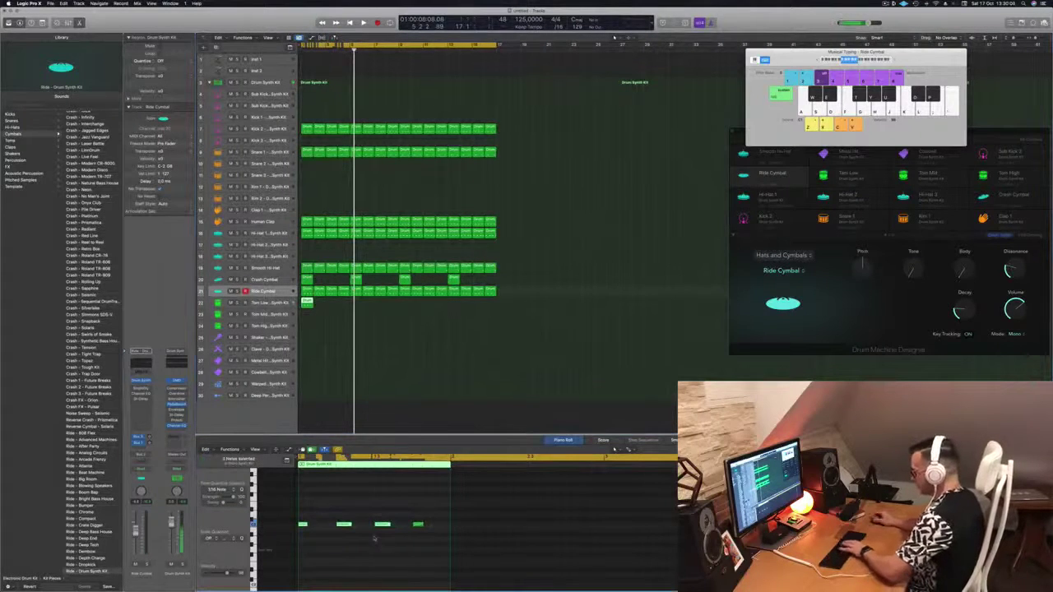
drag(403, 497, 458, 545)
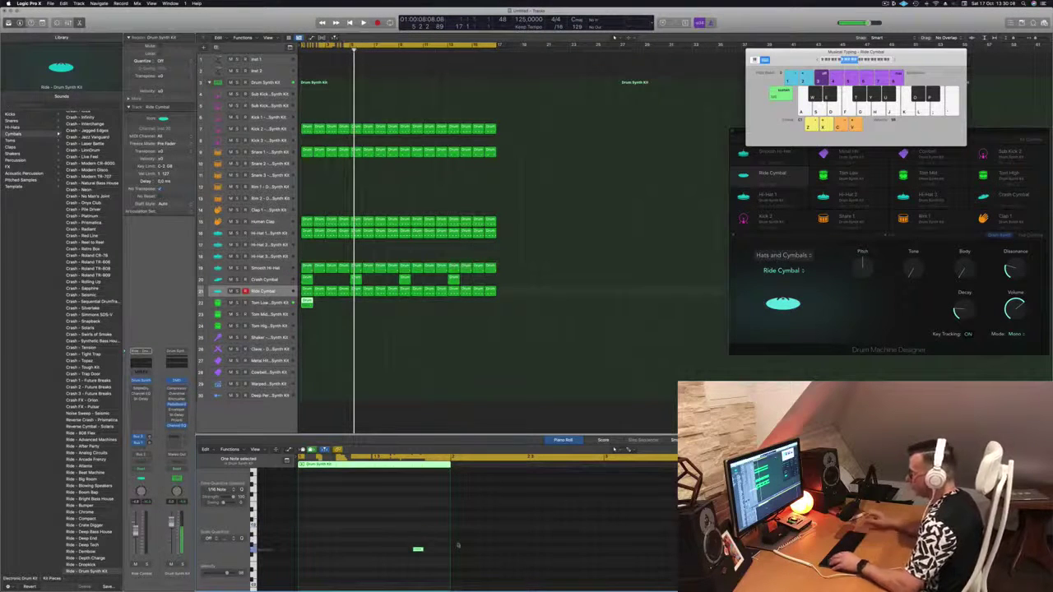
Play the arrangement, shift the Tom Low note half a beat later and repeat its region across all 16 bars
key(space)
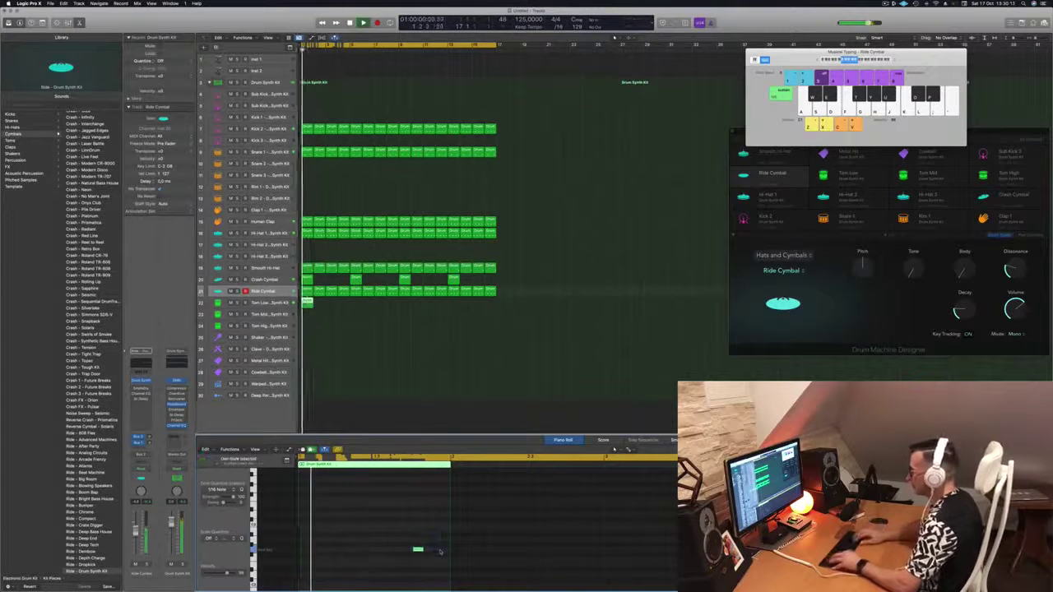
drag(440, 549, 450, 542)
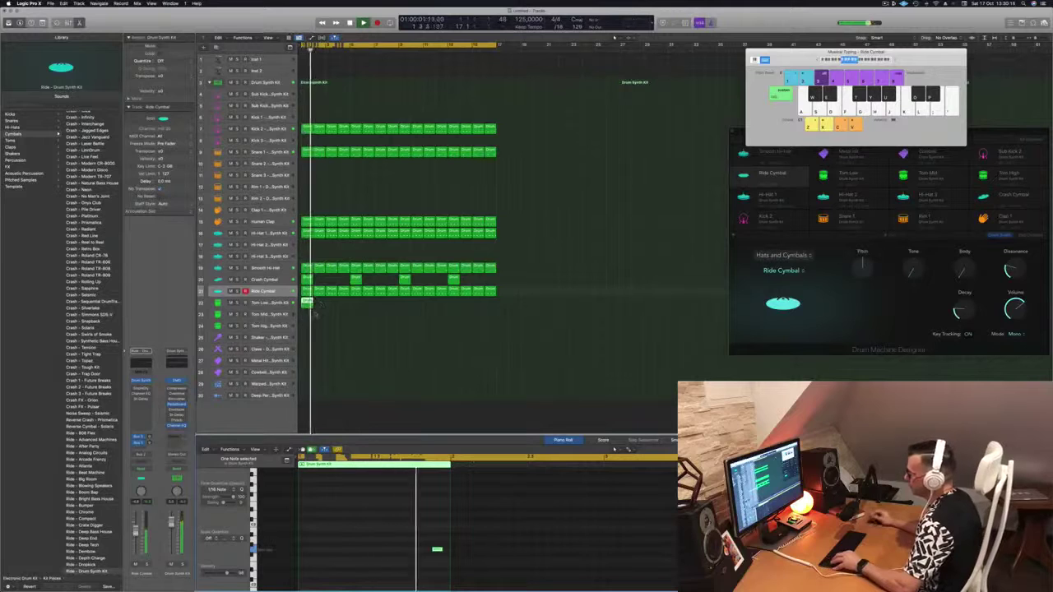
drag(309, 301, 415, 314)
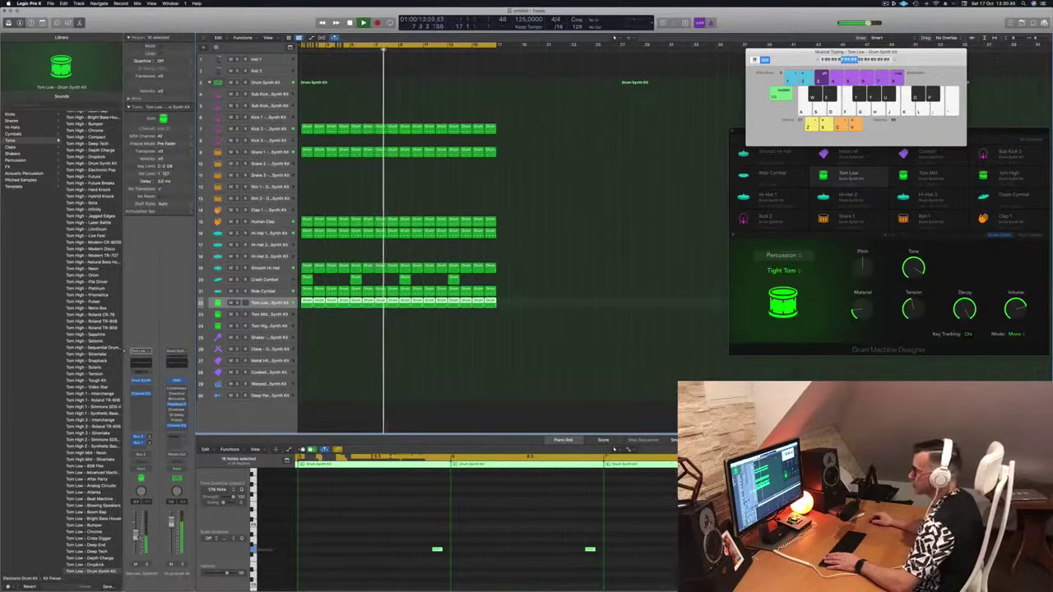
click(529, 346)
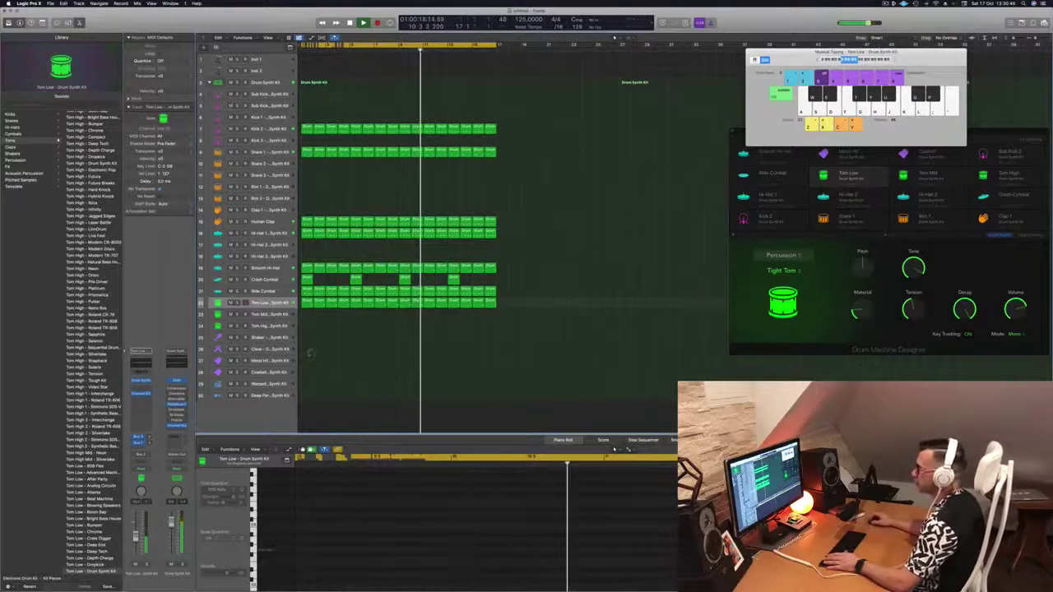
Copy the first Tom Low region to the Tom Mid track and place two notes half a beat apart mid-bar
click(313, 360)
click(308, 302)
drag(307, 304, 307, 316)
drag(374, 502, 464, 578)
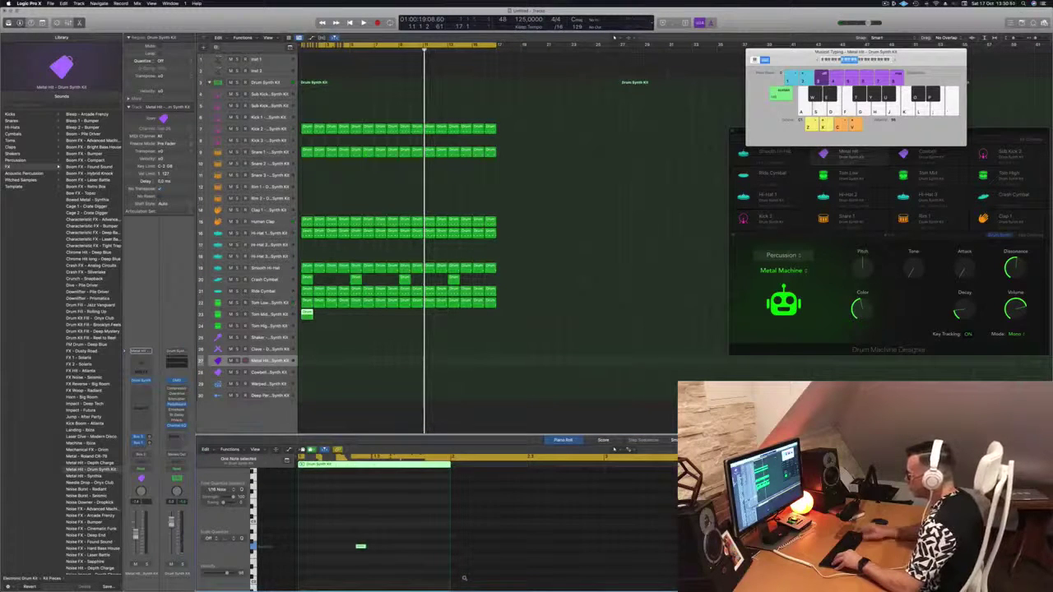
mouse_move(391, 521)
mouse_down()
mouse_move(356, 574)
mouse_move(389, 549)
mouse_up()
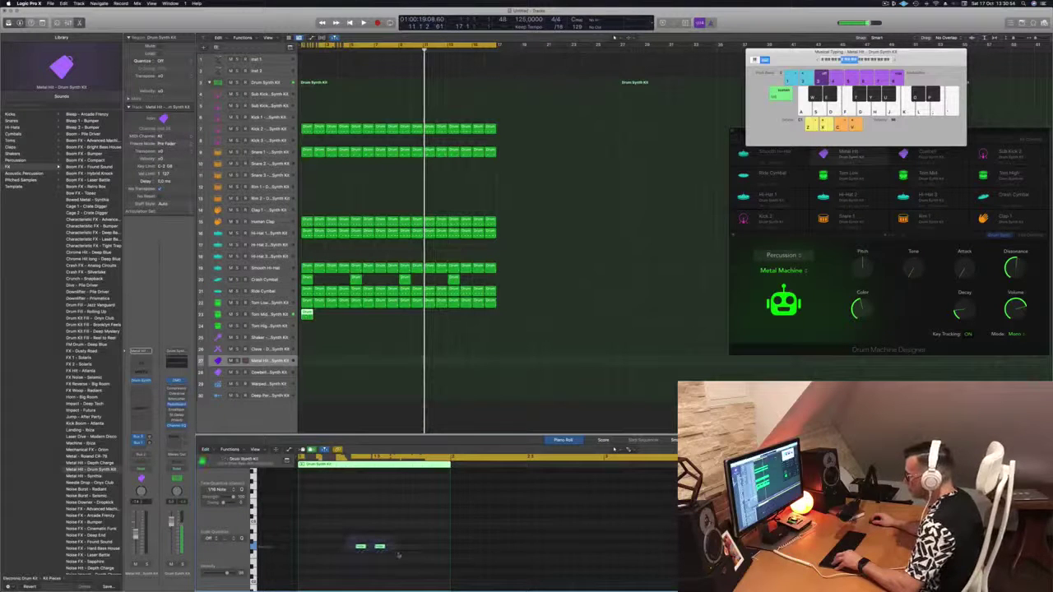
Play the arrangement and compare the Tom Mid and Tom Low parts by soloing each track in turn
key(space)
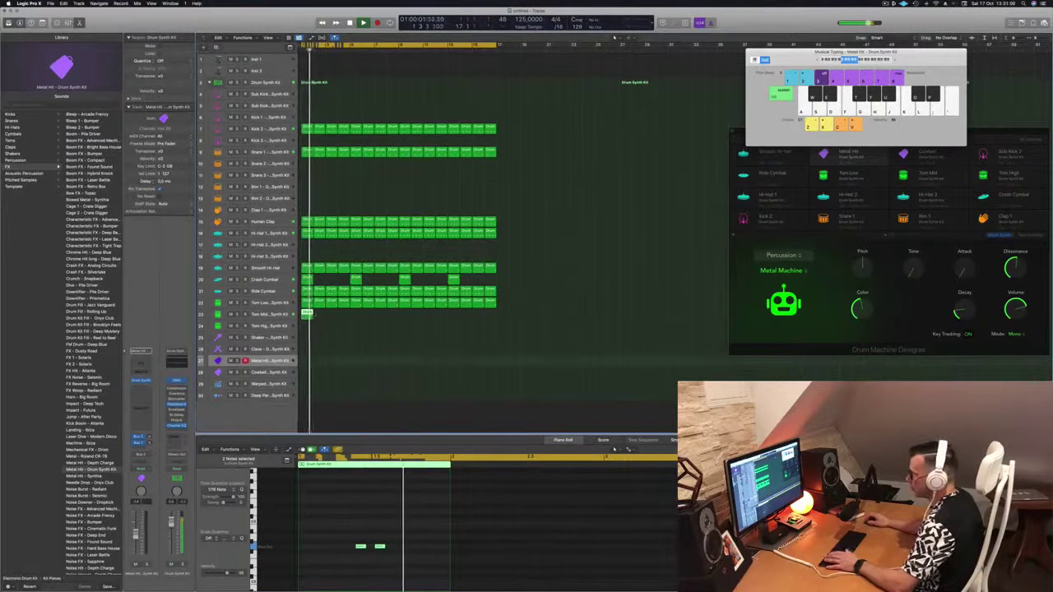
click(283, 315)
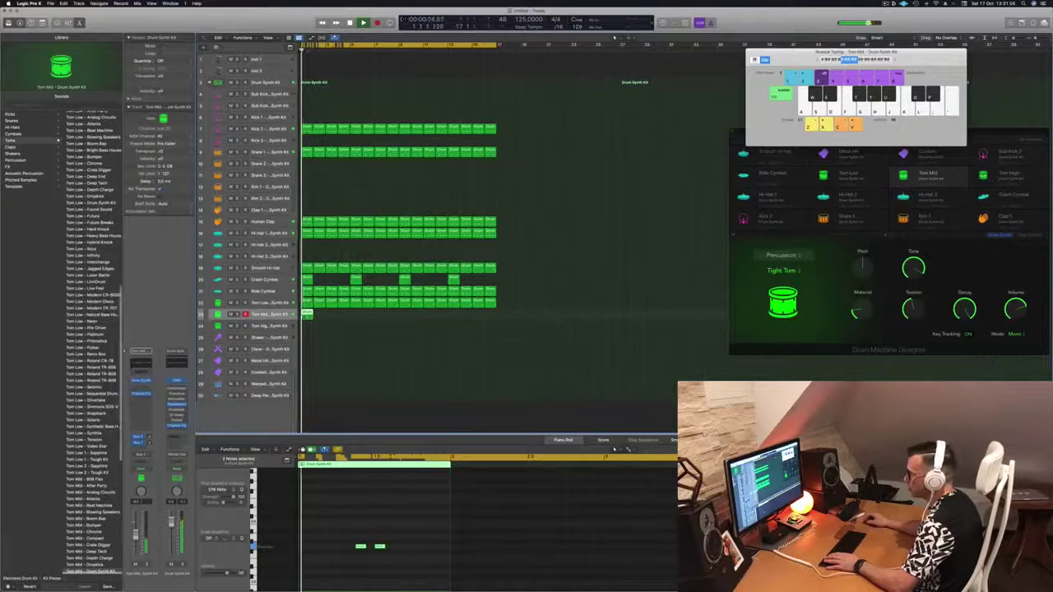
key(s)
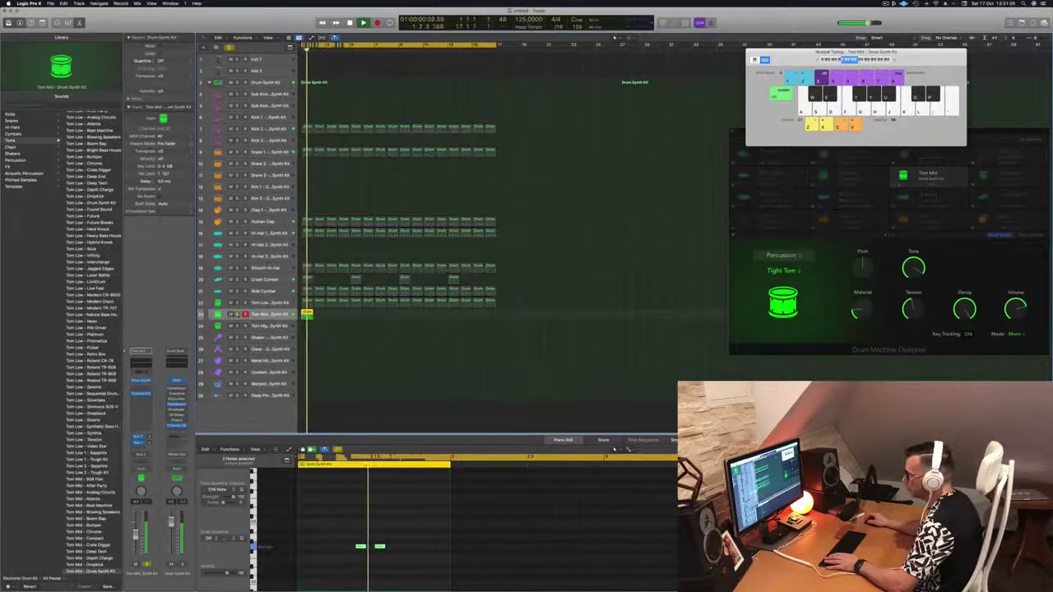
key(s)
click(237, 303)
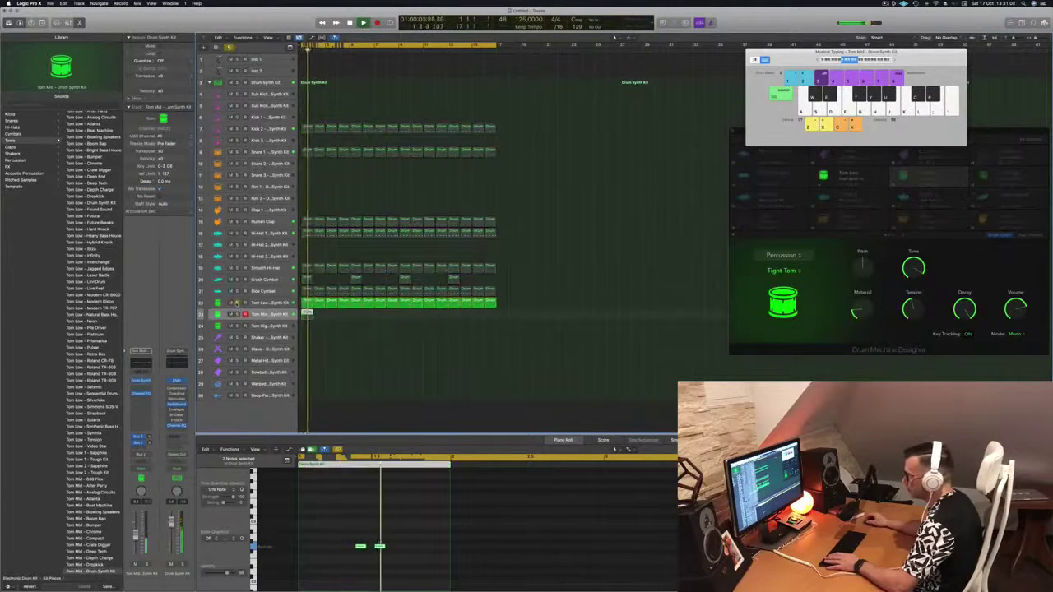
click(237, 303)
key(s)
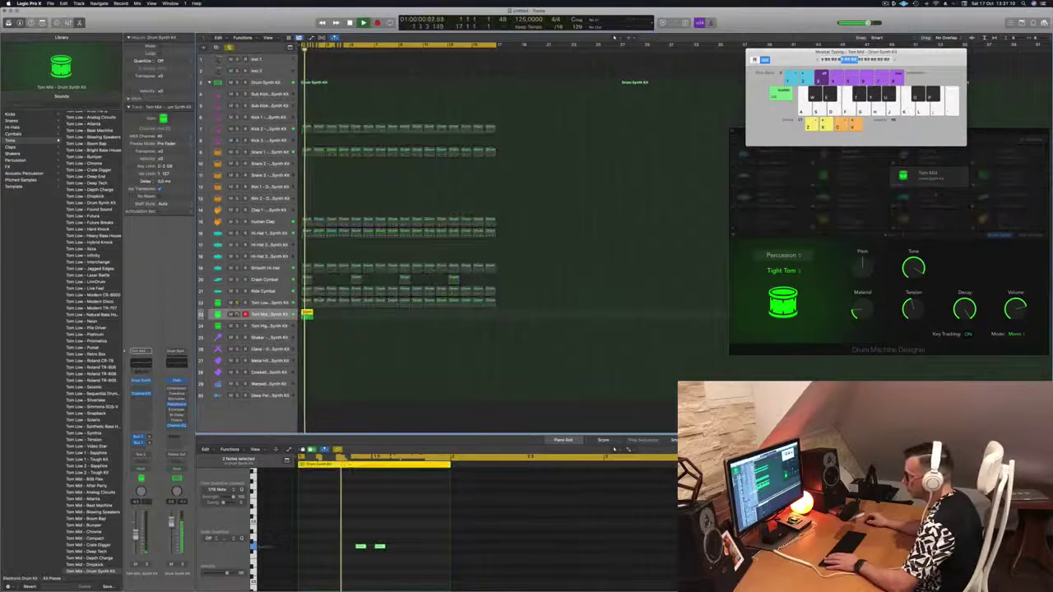
key(s)
click(237, 303)
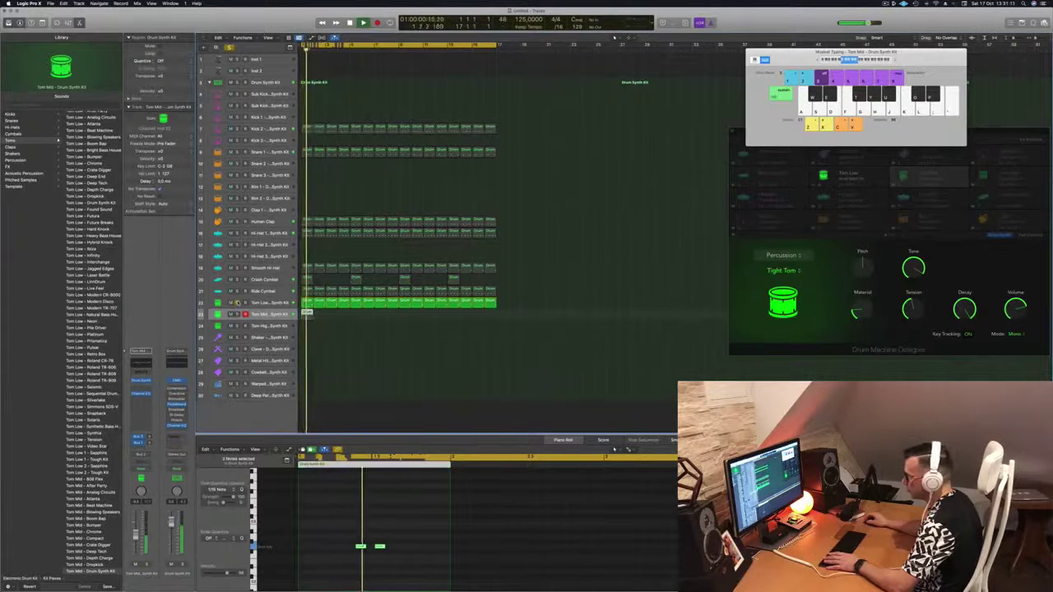
click(236, 303)
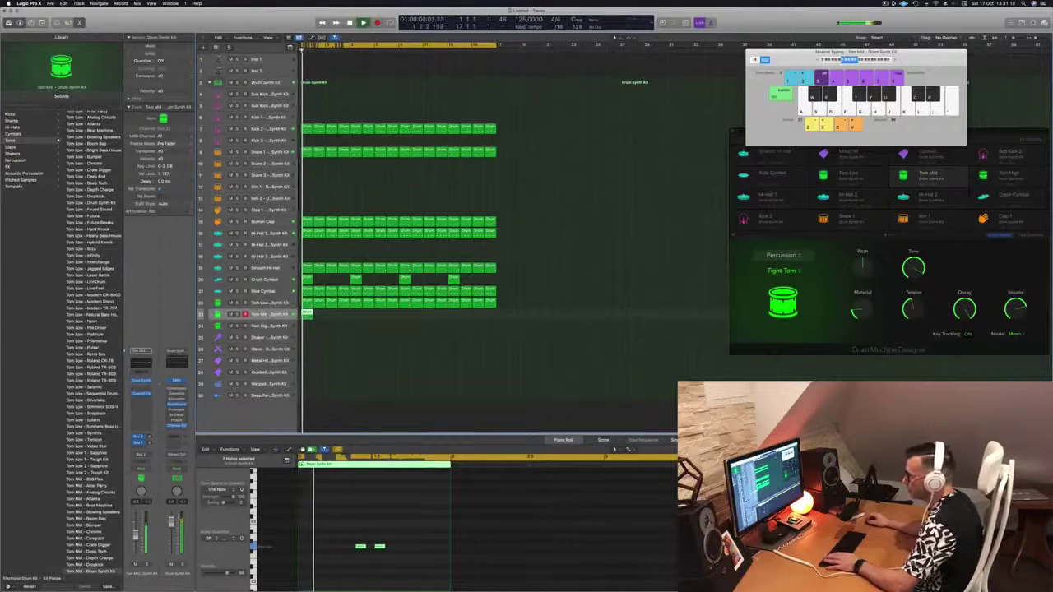
Open the Tom Mid track's Drum Synth and change its percussion sound to Deep Tom
click(141, 380)
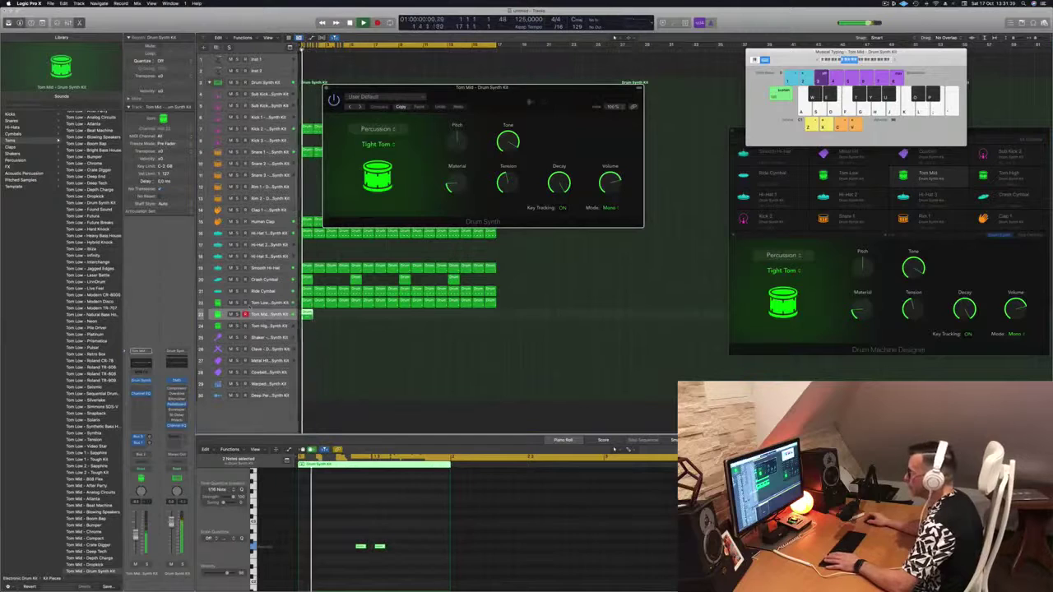
drag(529, 102, 626, 134)
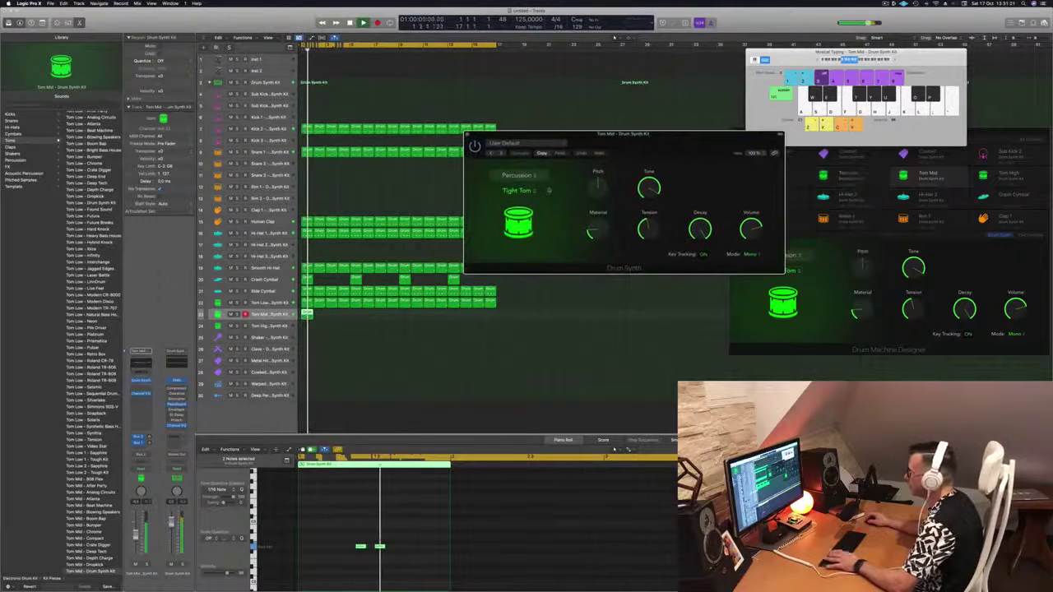
click(532, 191)
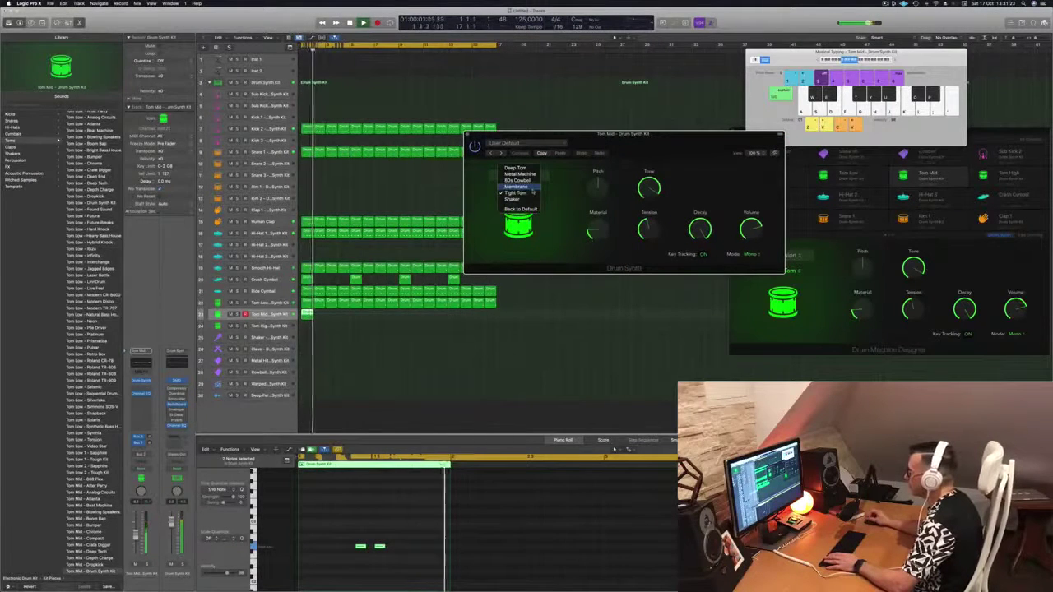
click(530, 167)
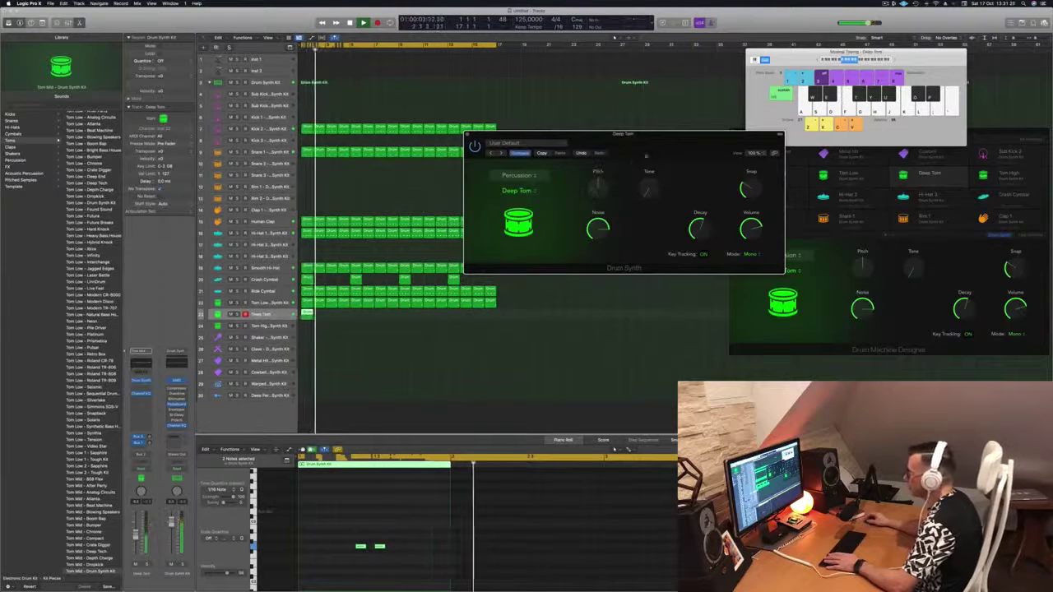
Repeat the first Deep Tom region across all 16 bars and play the arrangement from the beginning
drag(646, 154, 585, 148)
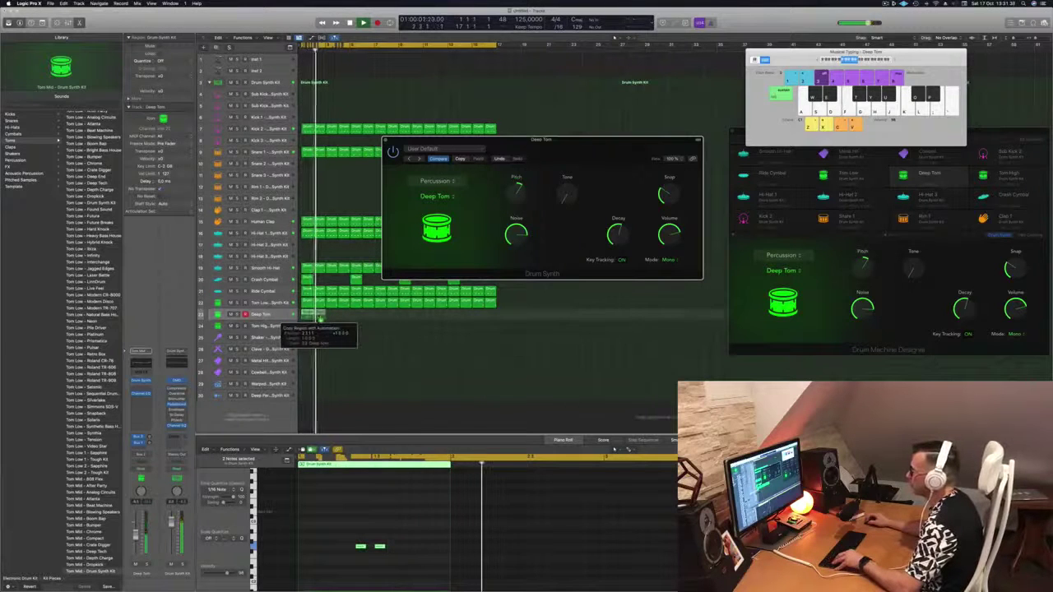
drag(320, 319, 404, 320)
key(Return)
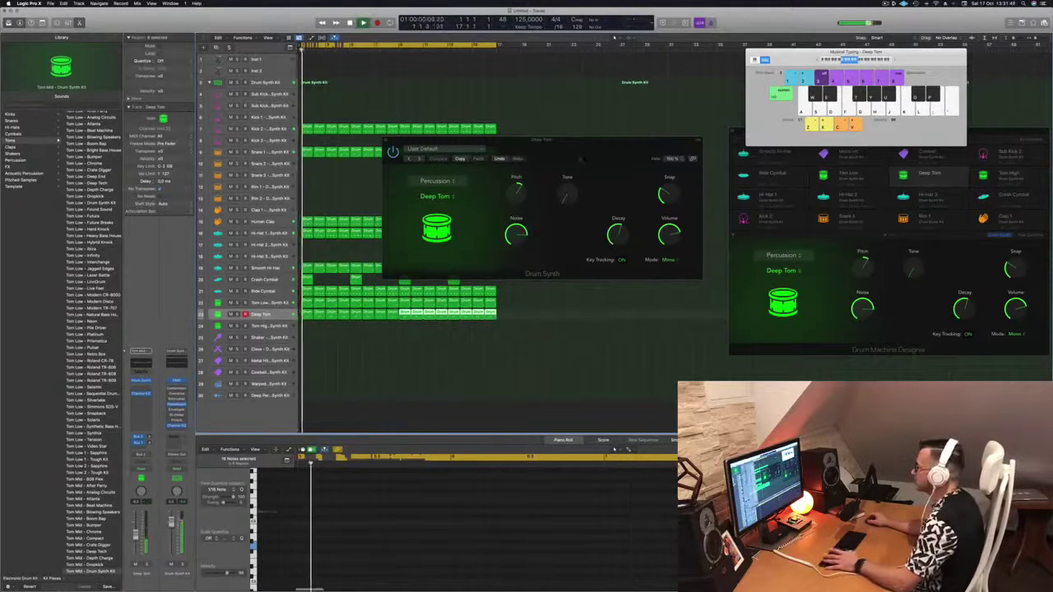
In the Deep Tom's Drum Synth, return Pitch to centre, raise Tone past halfway and reduce Noise during playback, closing the window when finished
drag(586, 153, 634, 186)
mouse_move(565, 222)
mouse_down()
mouse_move(568, 248)
mouse_move(574, 236)
mouse_up()
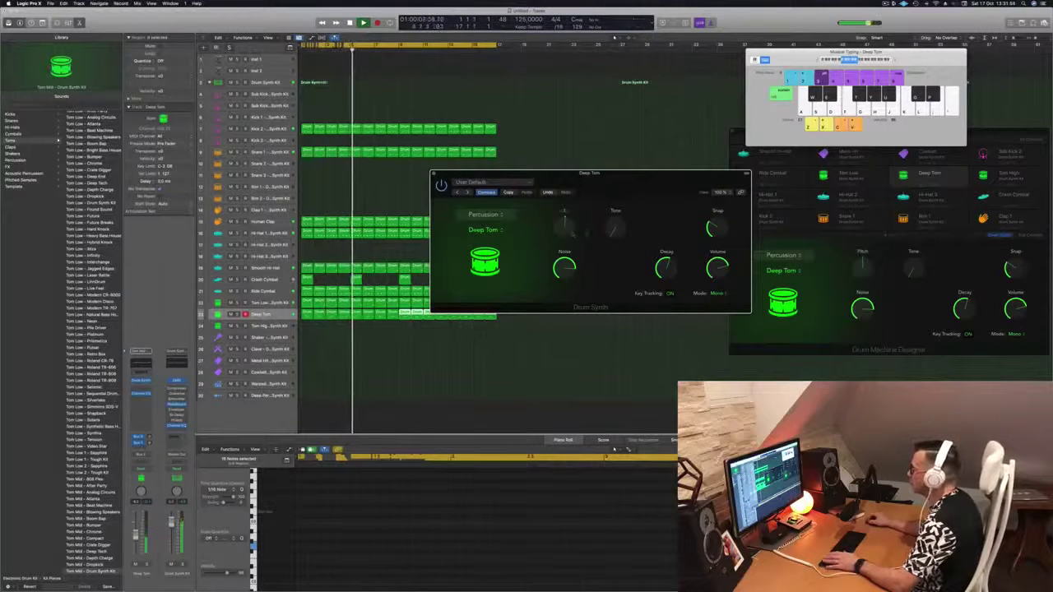
drag(616, 234, 617, 221)
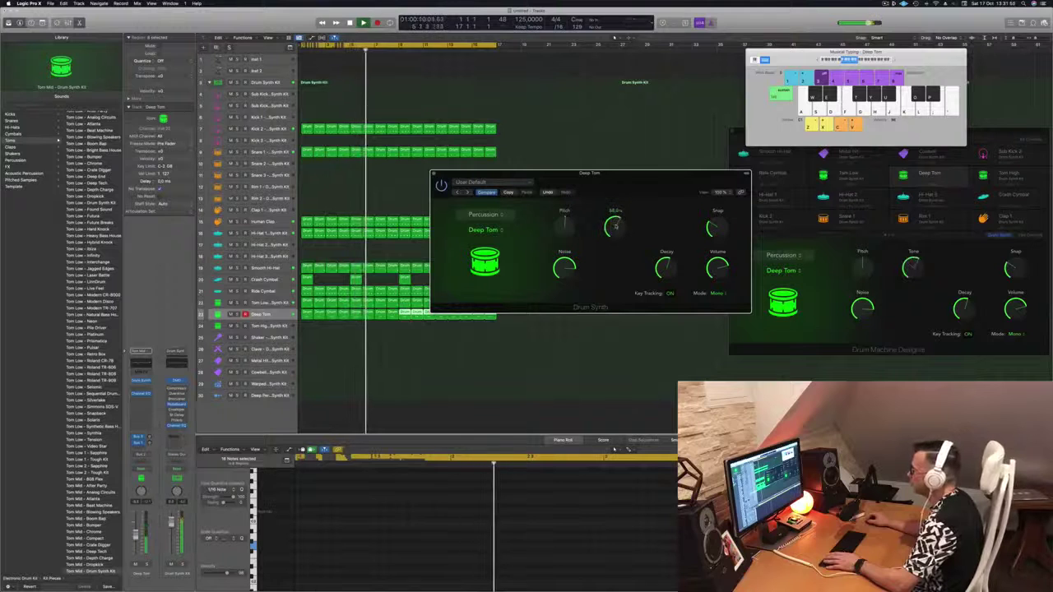
drag(635, 173, 644, 146)
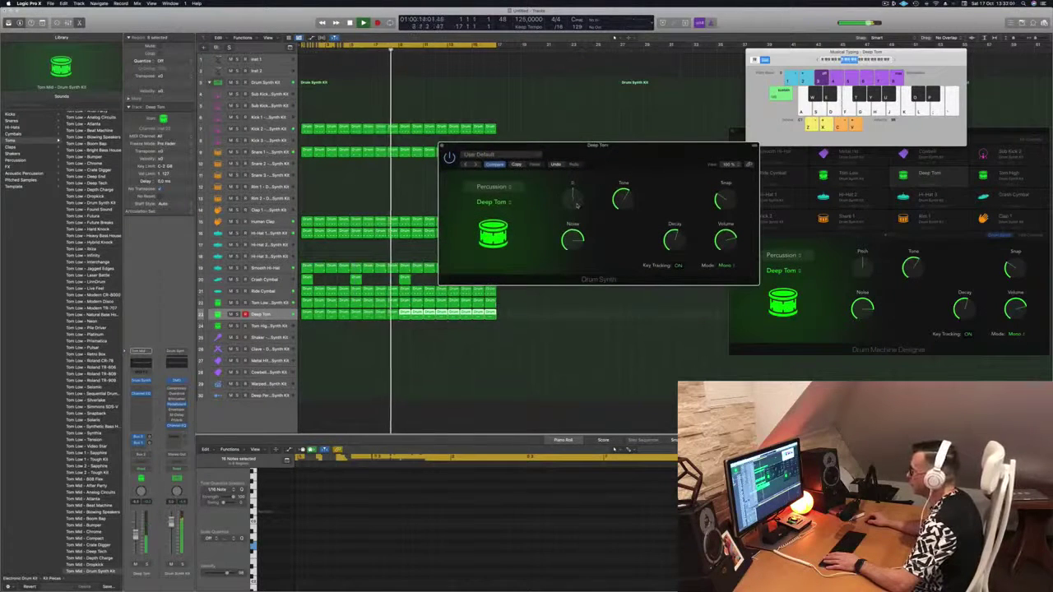
drag(578, 206, 584, 206)
key(Return)
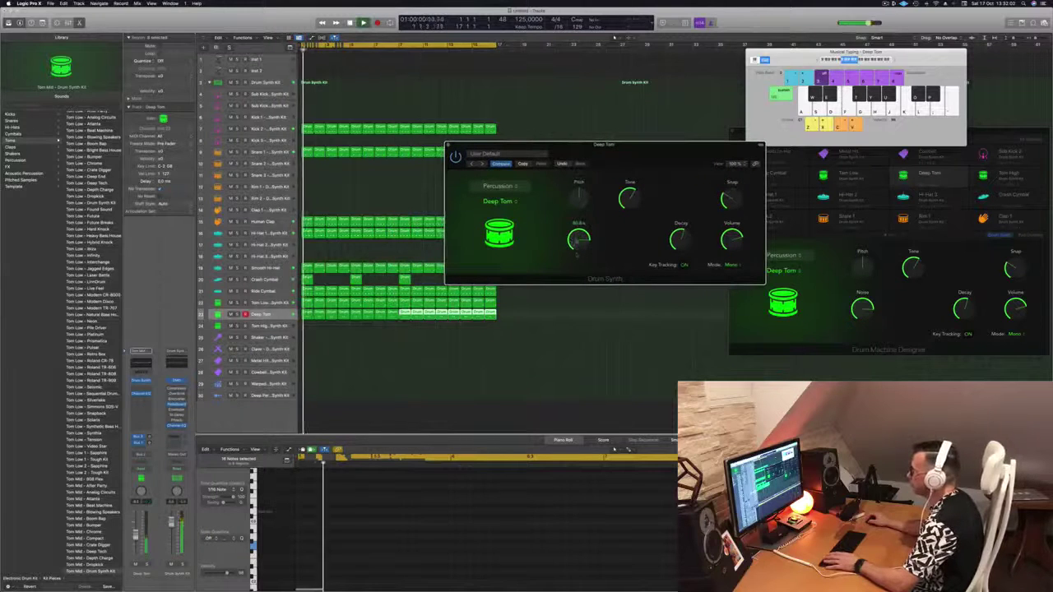
drag(577, 264, 546, 267)
key(super+w)
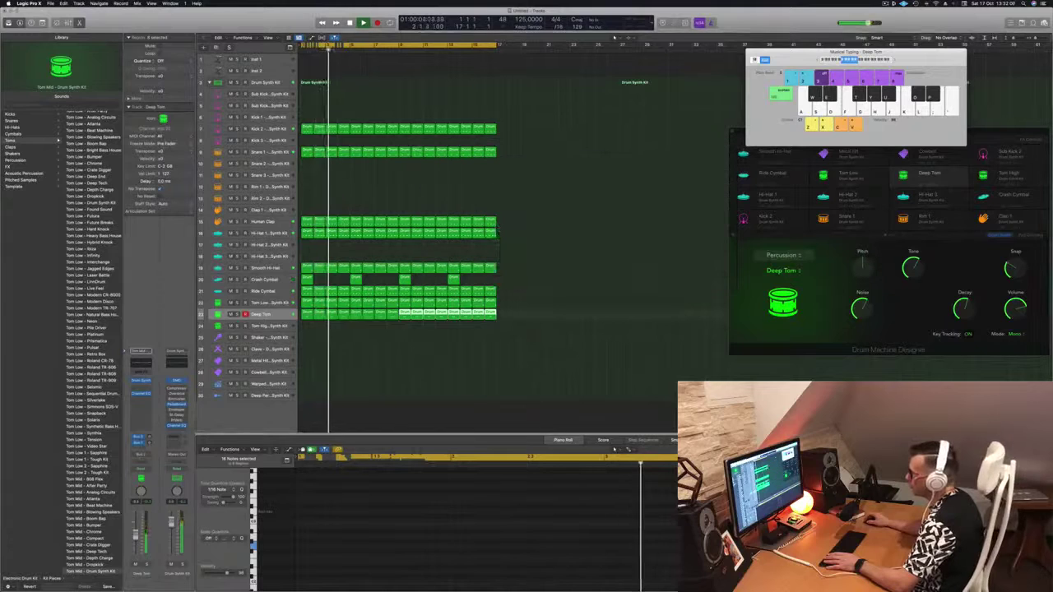
Copy only the first Deep Tom region to the Tom High track
key(Up)
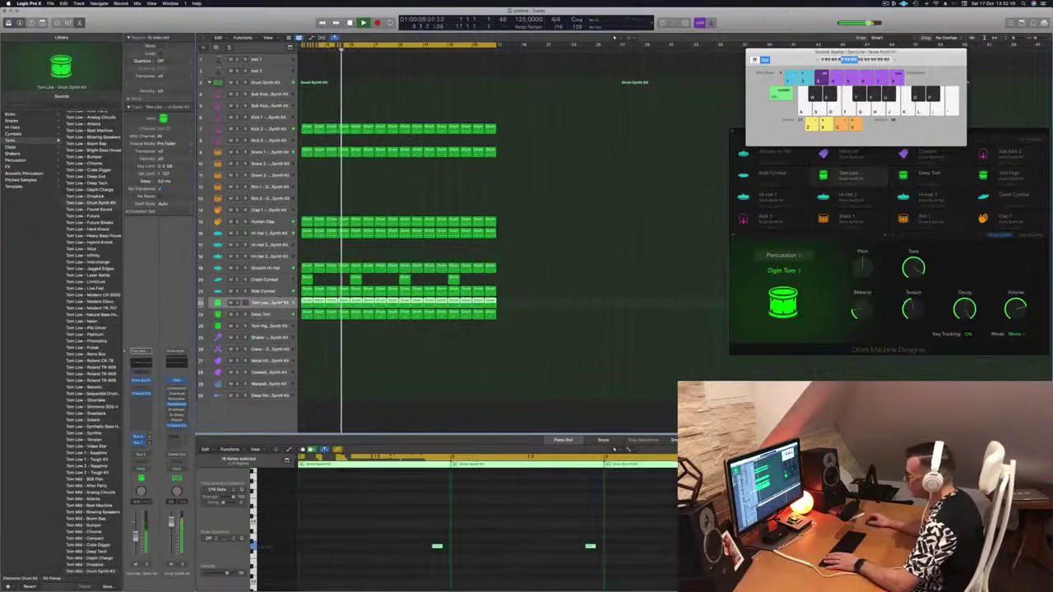
key(Down)
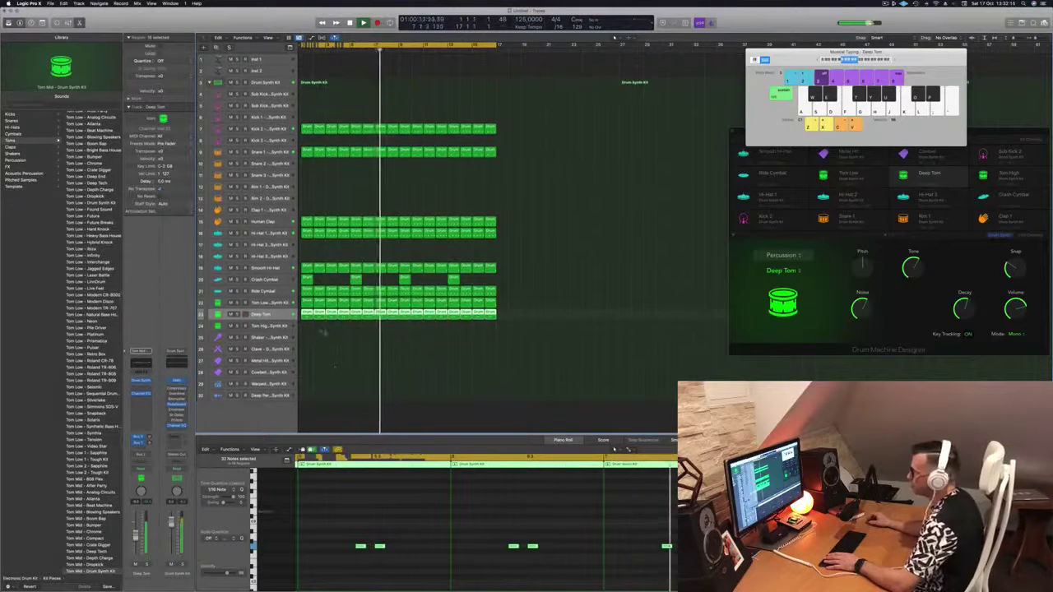
click(335, 365)
click(309, 316)
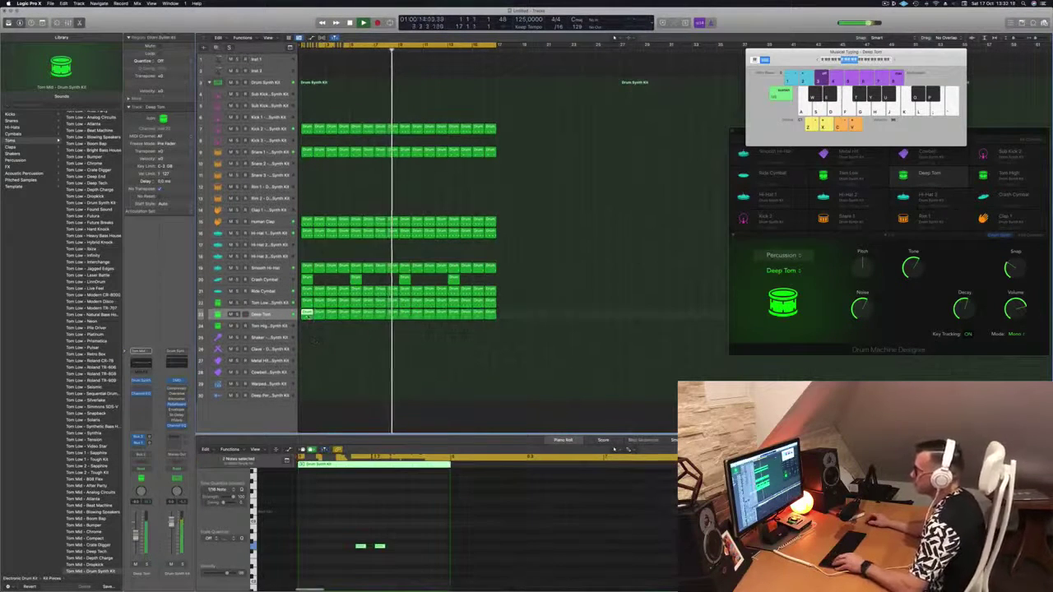
drag(308, 315, 309, 327)
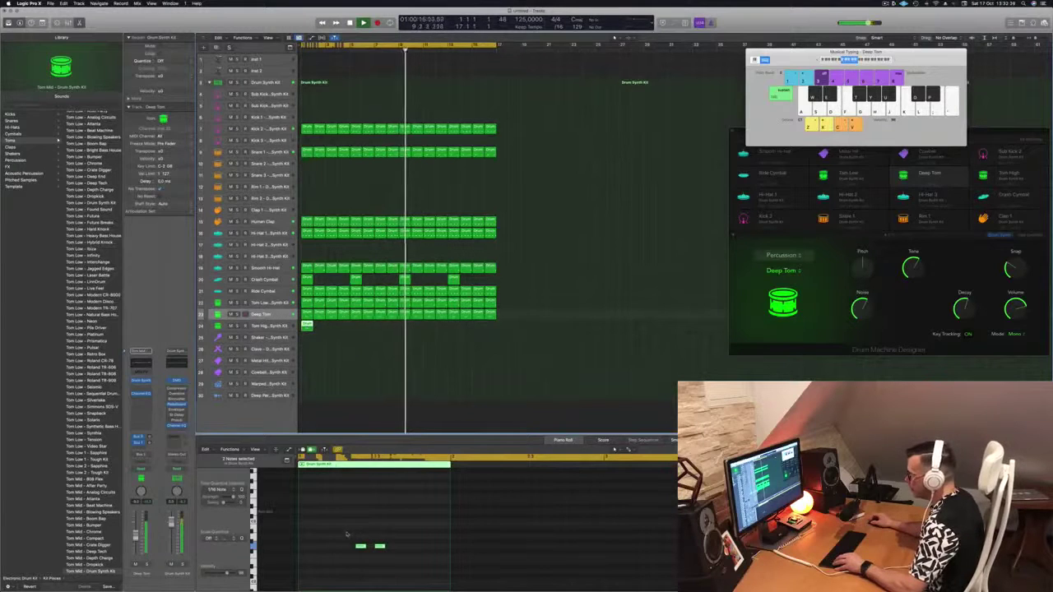
Raise both notes of the Tom High region seven semitones, shift them one beat earlier and play from the beginning
drag(346, 534, 424, 563)
key(alt+Up)
key(alt+Up)
key(alt+Up)
key(alt+Up)
key(alt+Up)
key(alt+Up)
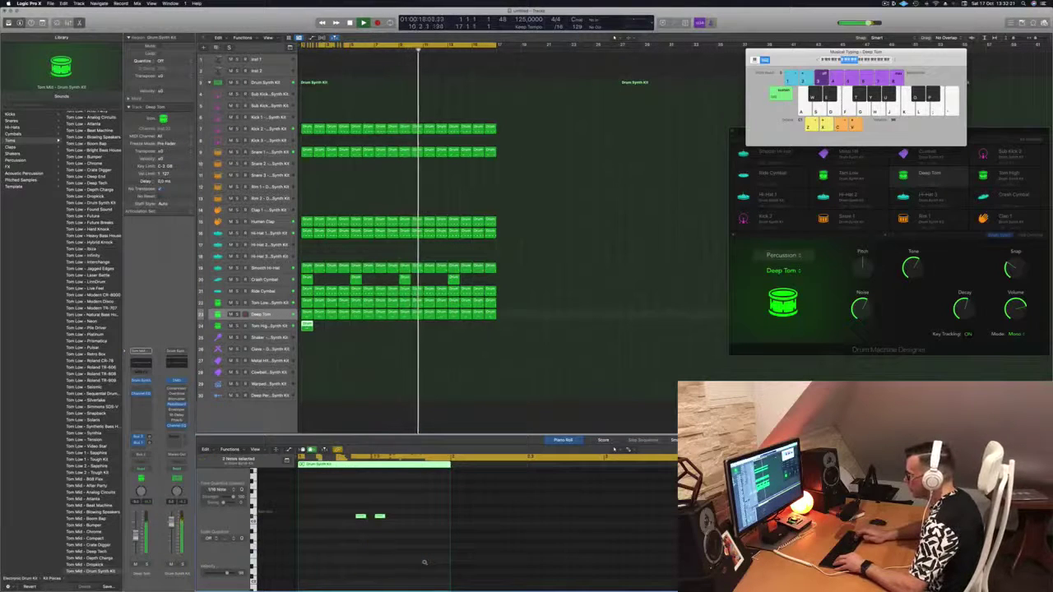
key(alt+Up)
key(alt+Left)
key(alt+Left)
key(alt+Left)
key(alt+Left)
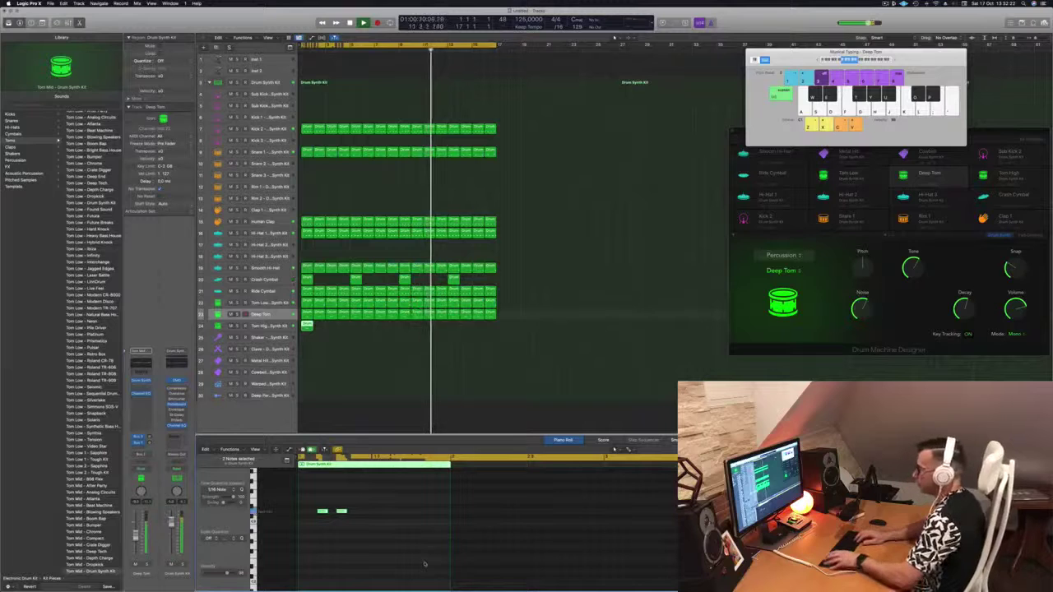
key(Return)
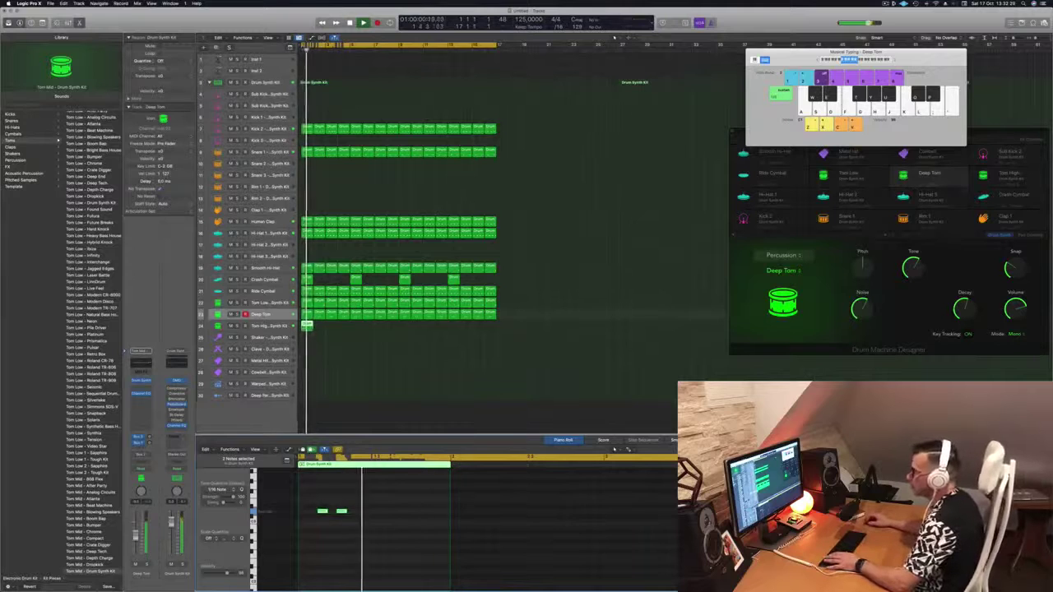
Open the Tom High track's Drum Synth, change its percussion sound to Membrane and audition it in playback
key(Down)
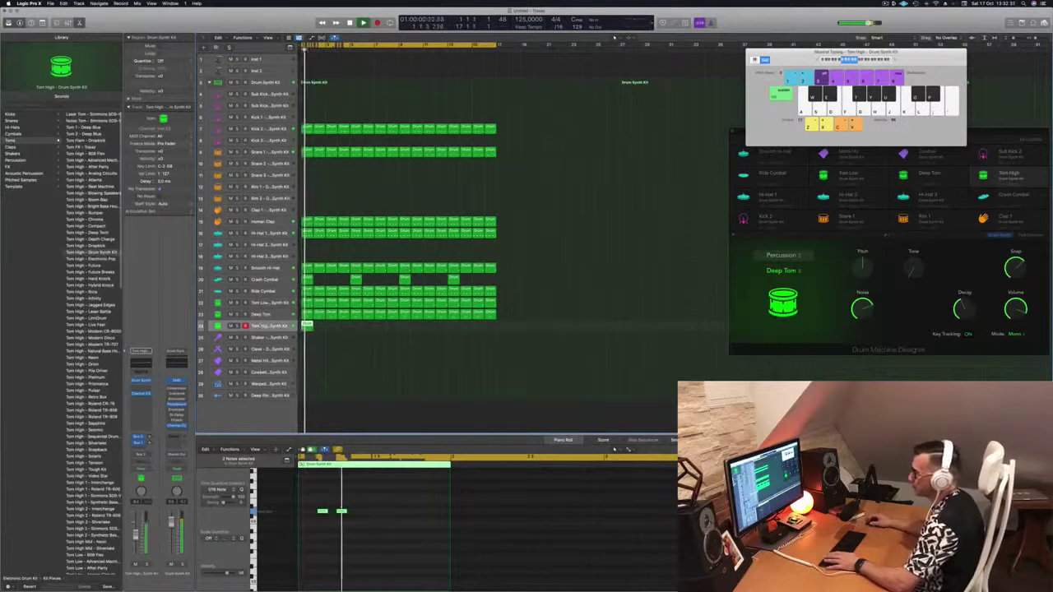
click(140, 381)
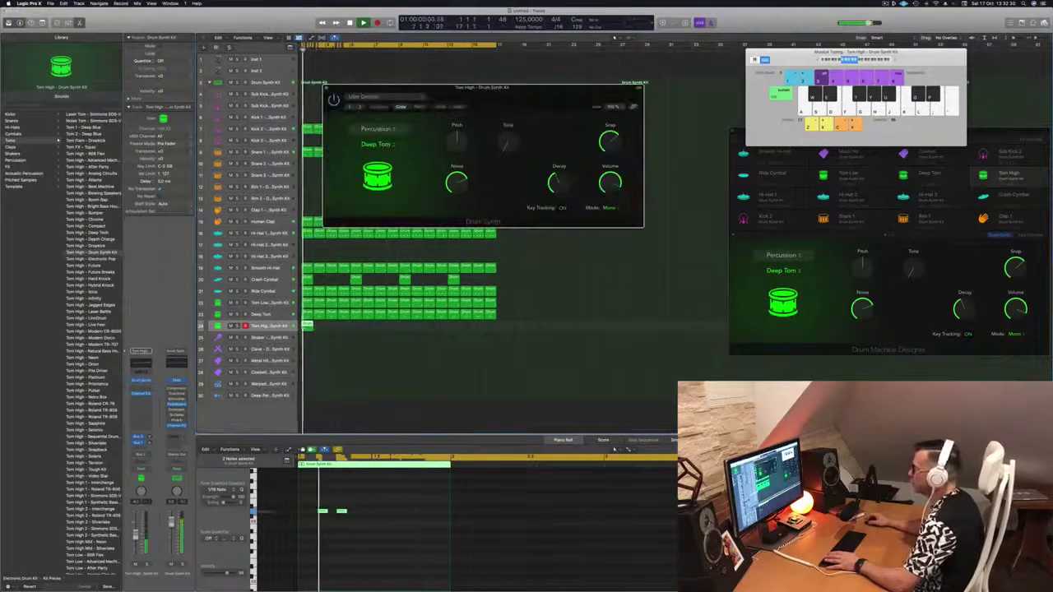
drag(482, 87, 605, 106)
click(498, 163)
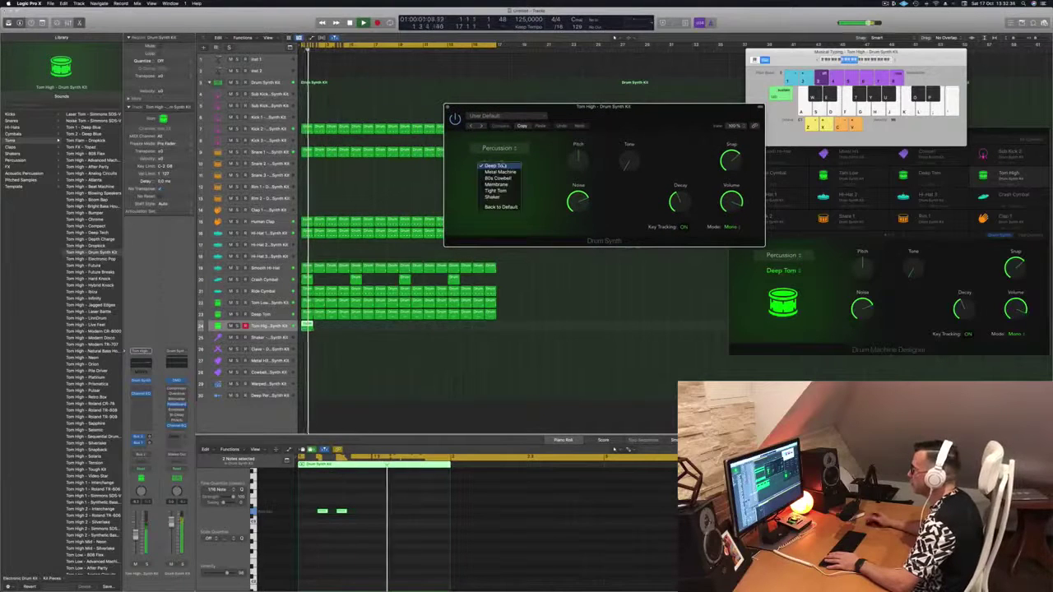
click(504, 167)
key(space)
click(503, 166)
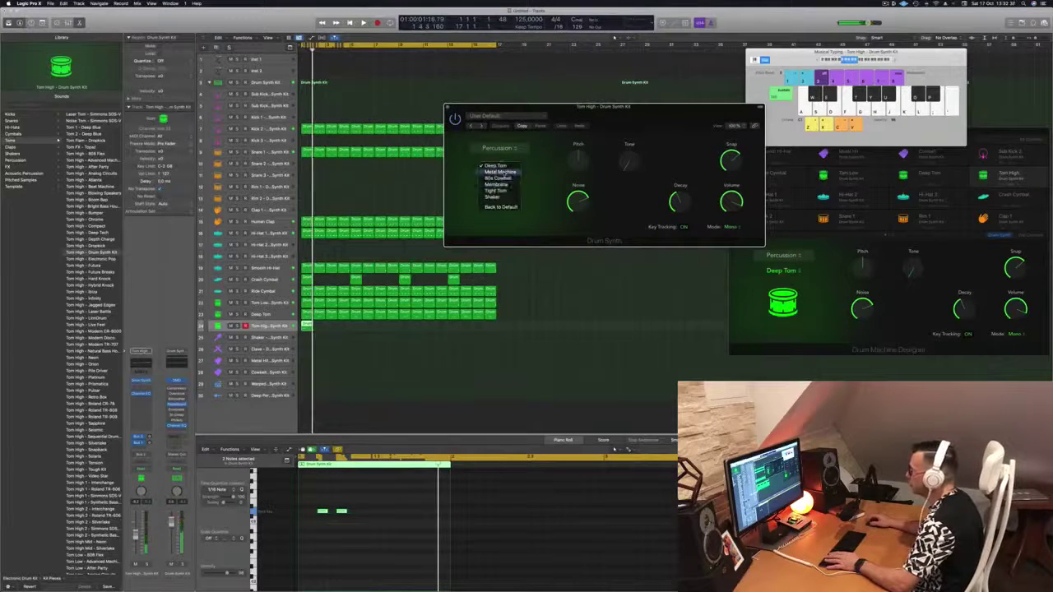
click(506, 185)
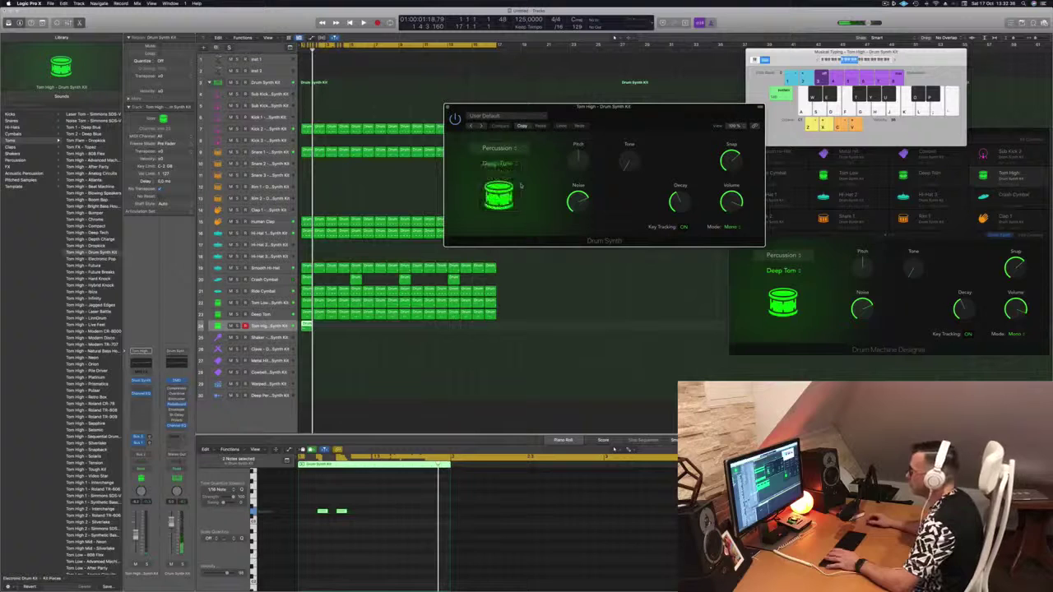
key(space)
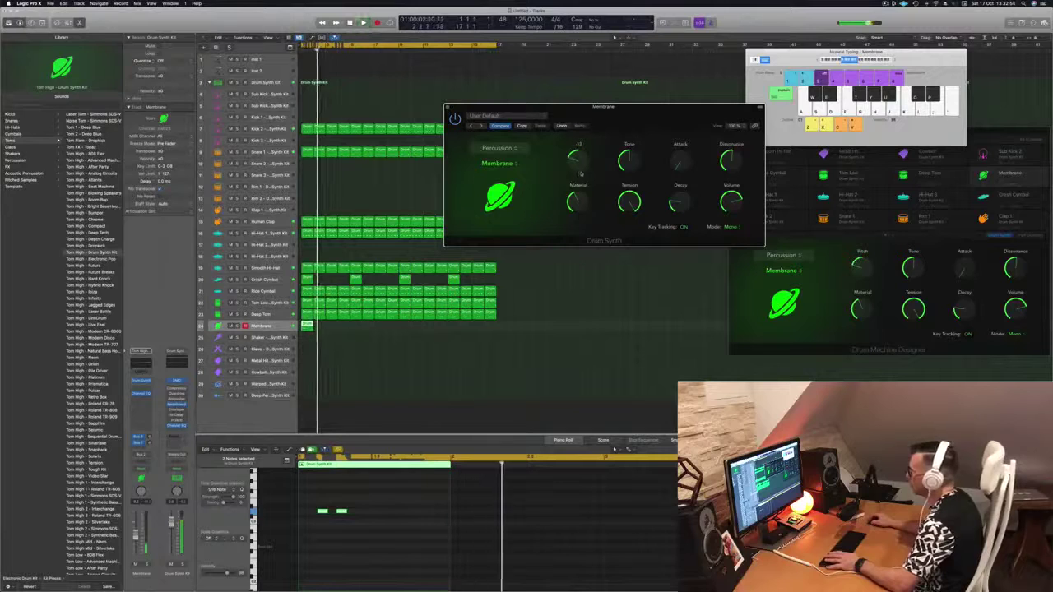
Repeat the first Membrane region across all 16 bars and leave the regions deselected
drag(308, 328, 359, 329)
shift+click(310, 329)
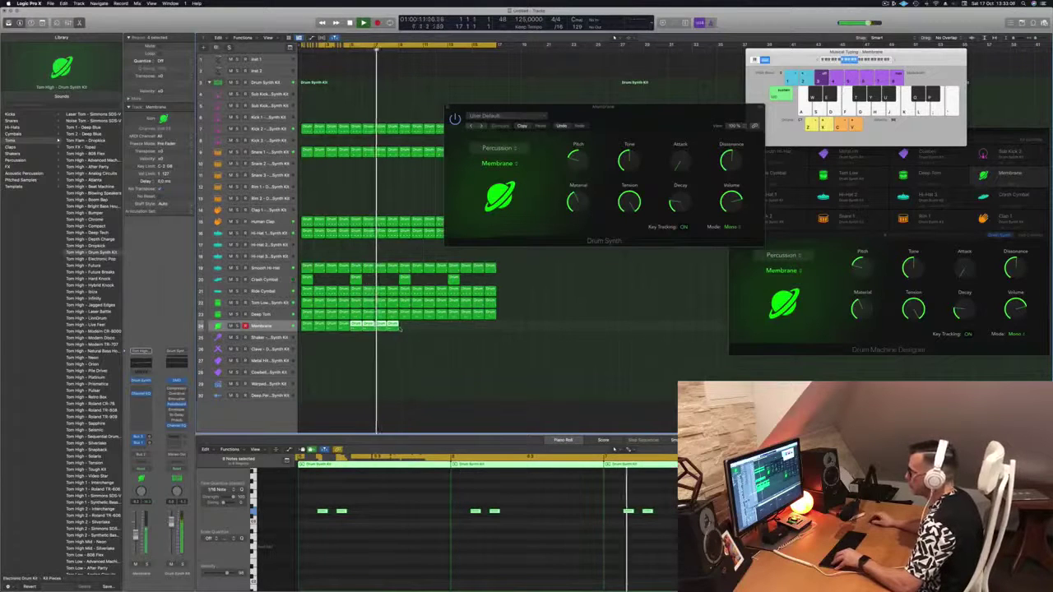
shift+click(305, 325)
drag(305, 324, 403, 329)
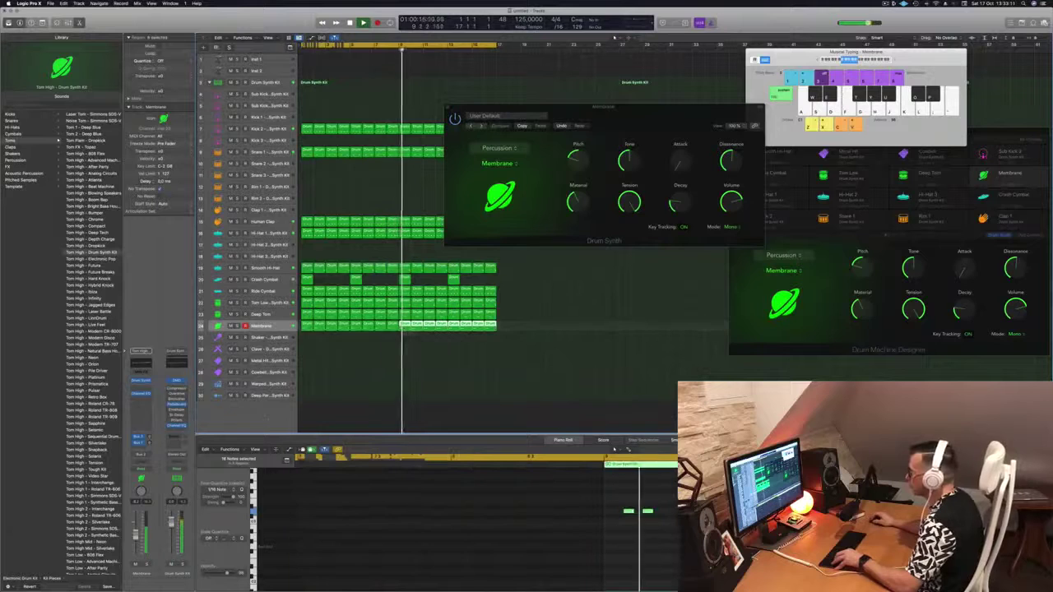
drag(514, 107, 542, 108)
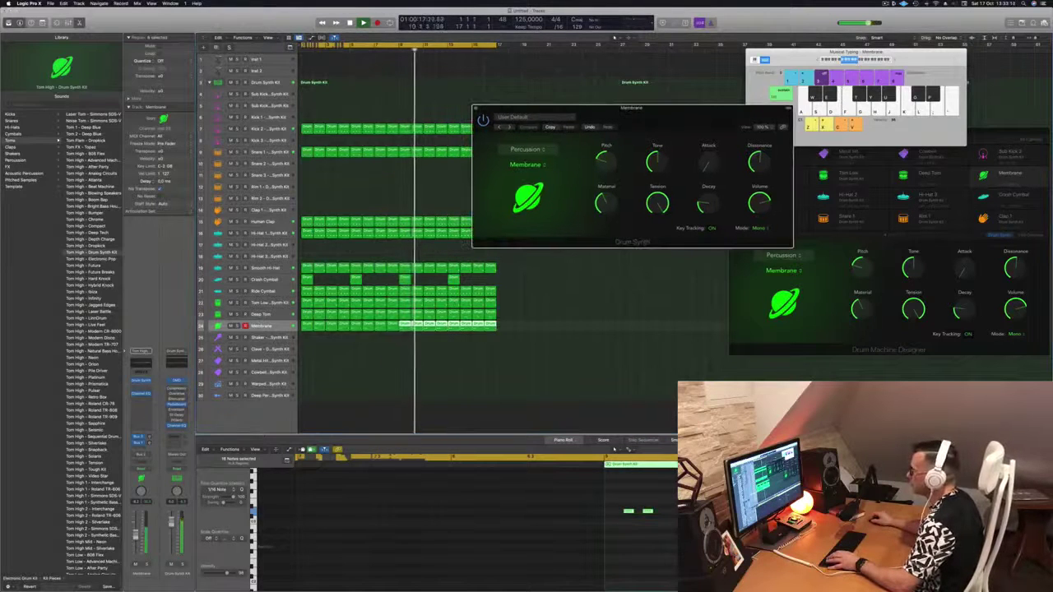
click(619, 250)
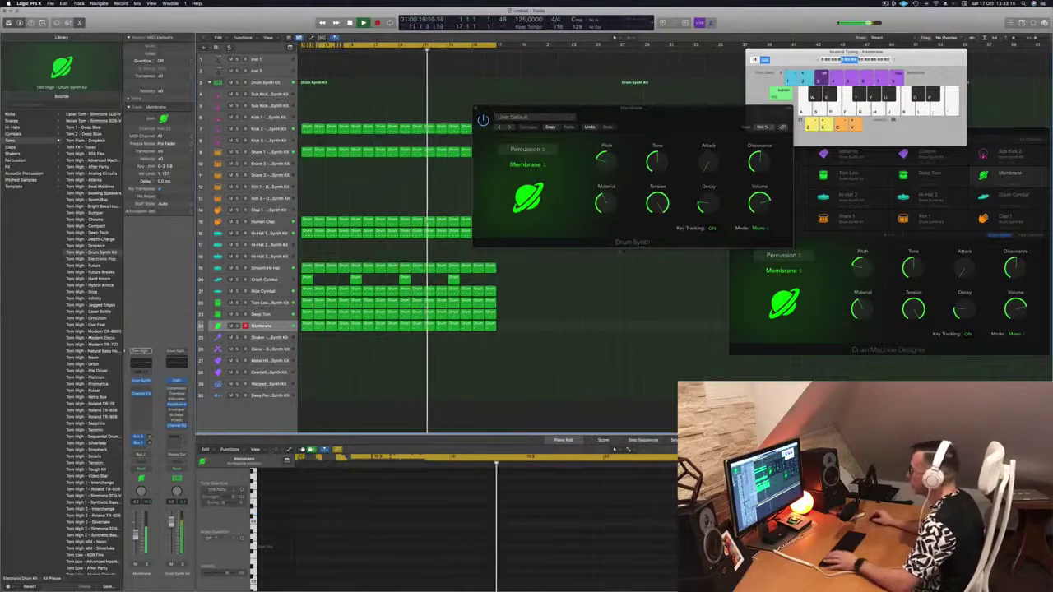
Raise the Membrane sound's pitch to the centre of its range, audition it in playback and close its Drum Synth
drag(606, 161, 609, 142)
key(space)
drag(676, 116, 662, 141)
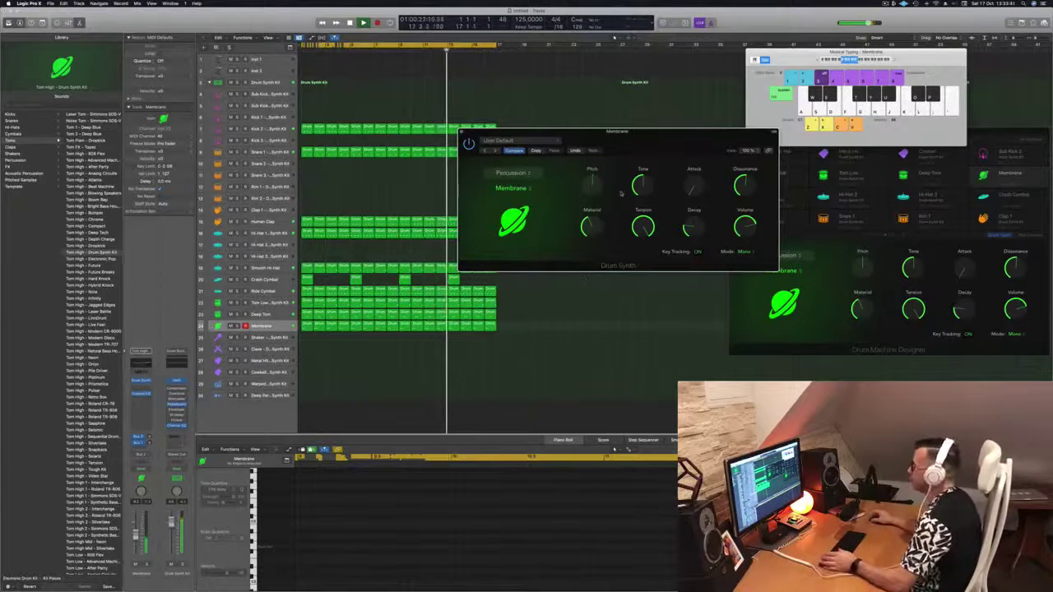
drag(664, 142, 727, 208)
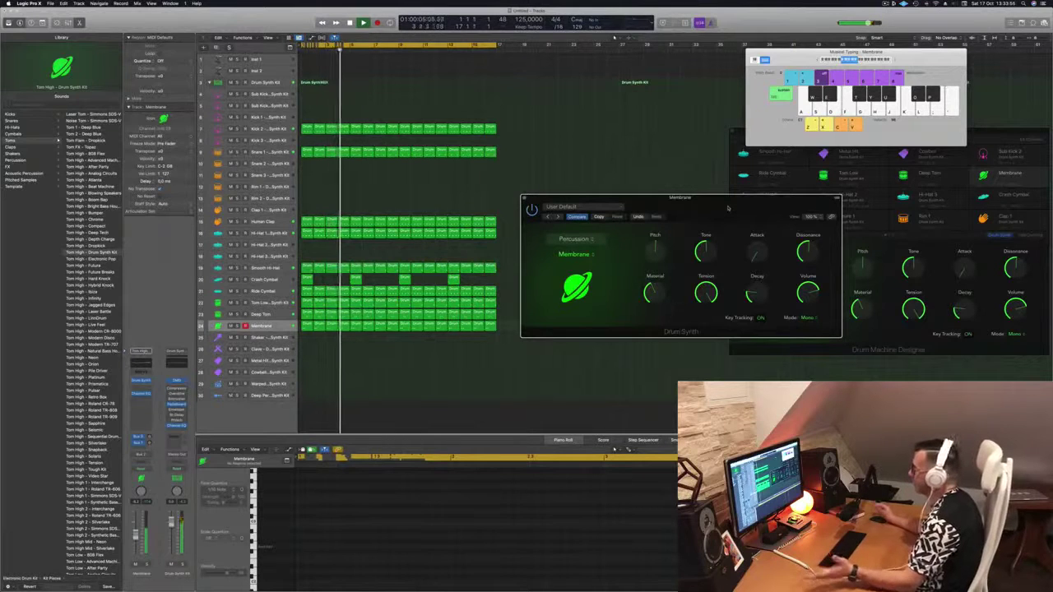
drag(727, 208, 705, 215)
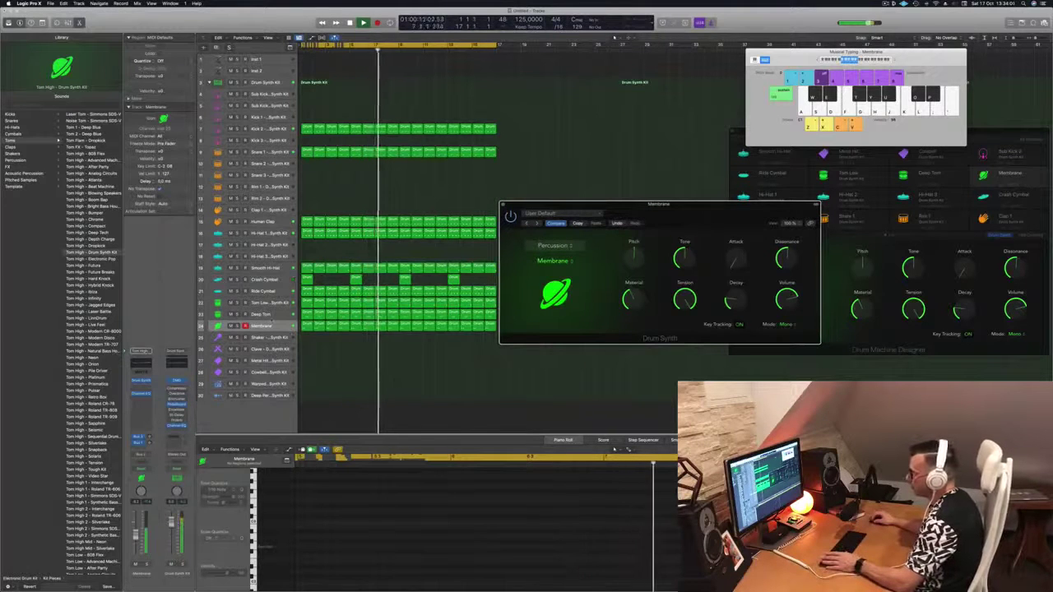
key(Up)
key(Down)
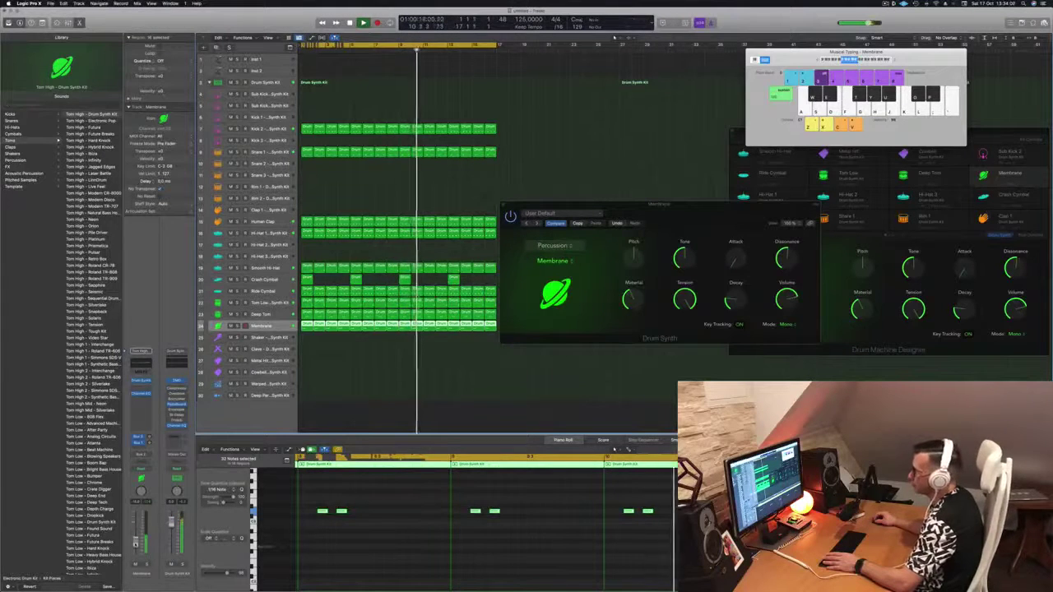
drag(691, 225, 681, 228)
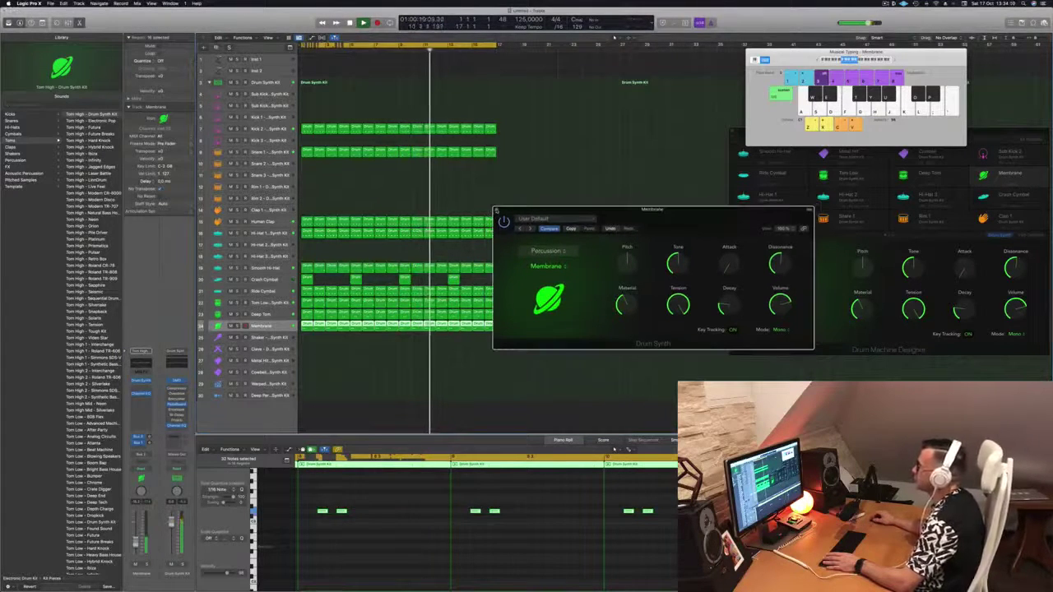
click(495, 210)
Add a stereo Stereo Delay to the Human Clap track, listen with its default settings and close the plug-in
click(272, 223)
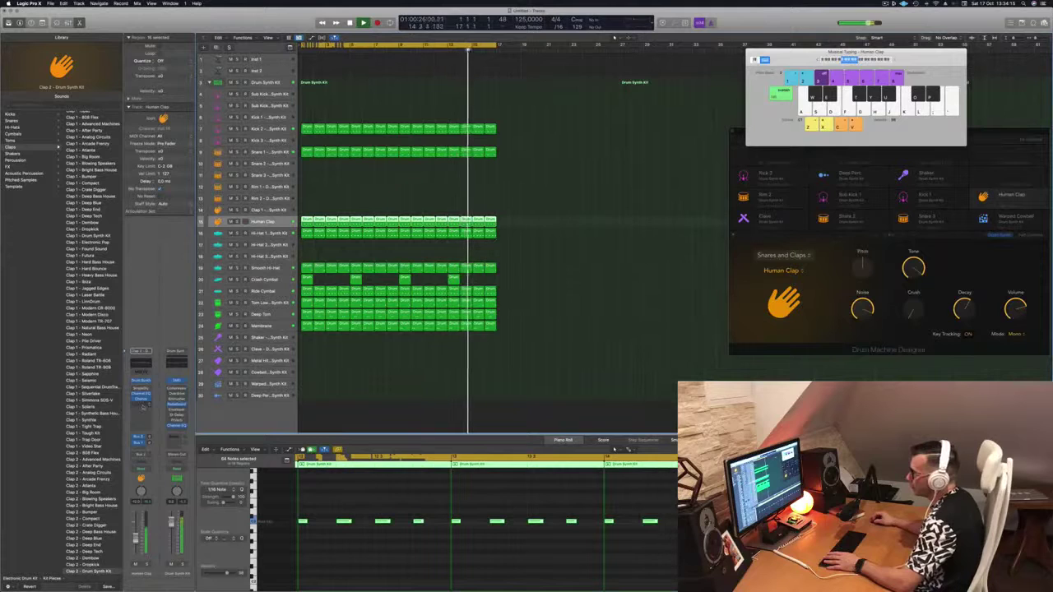
click(143, 406)
mouse_move(156, 465)
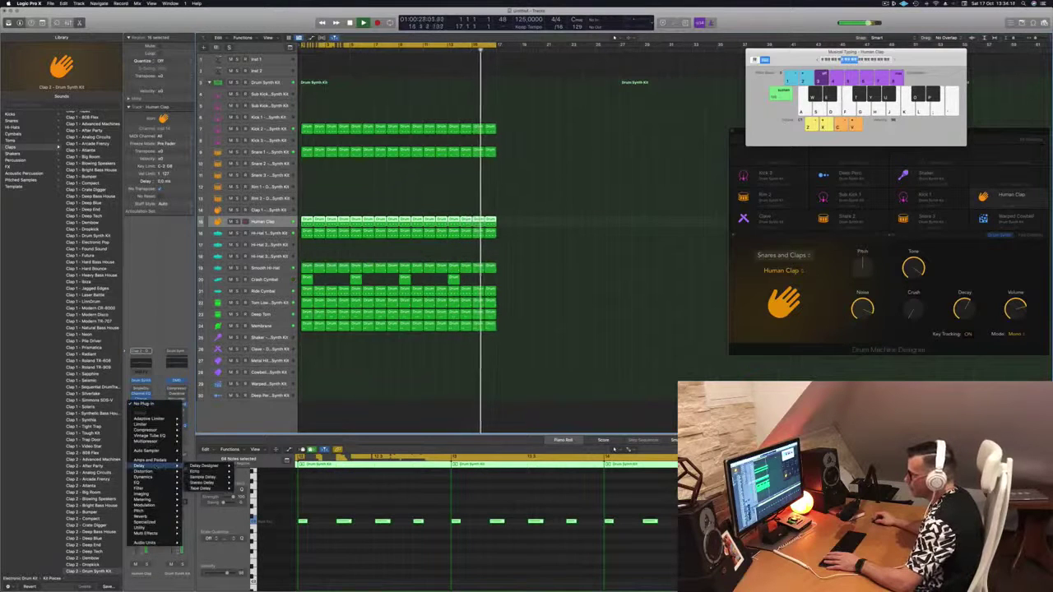
mouse_move(209, 466)
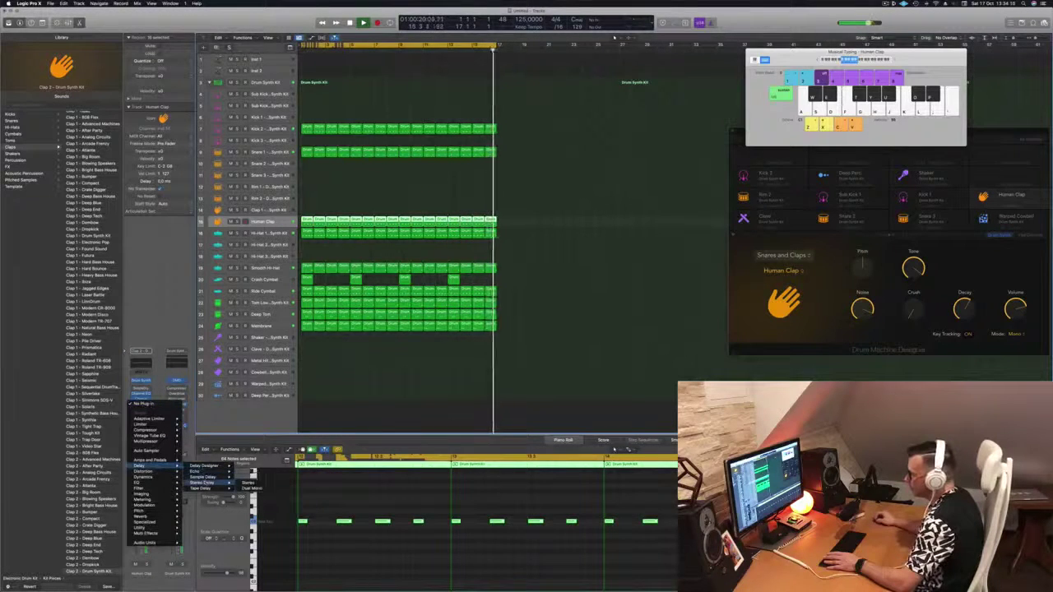
click(248, 482)
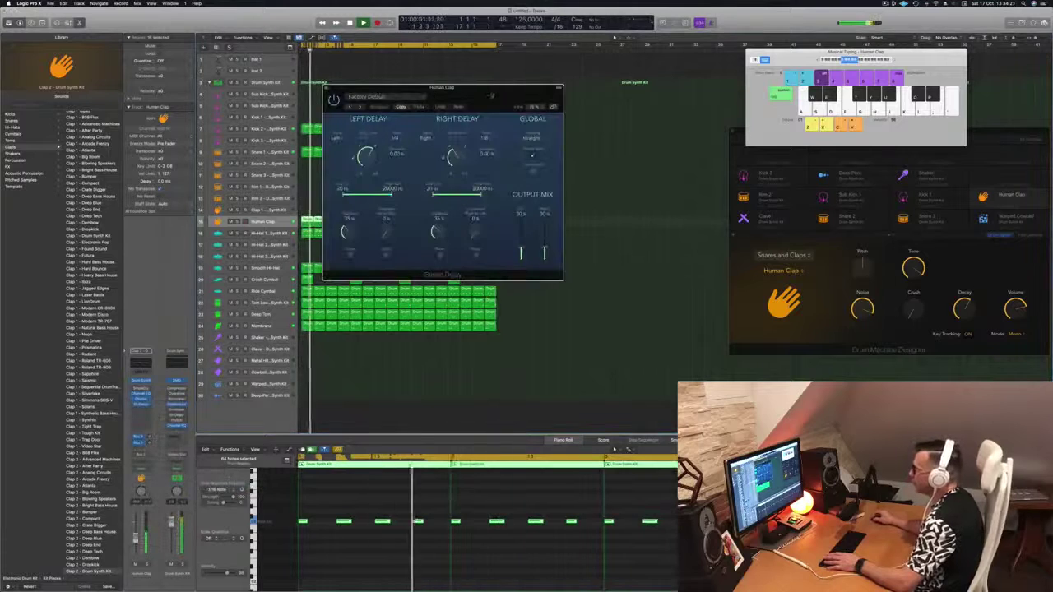
drag(492, 85, 708, 178)
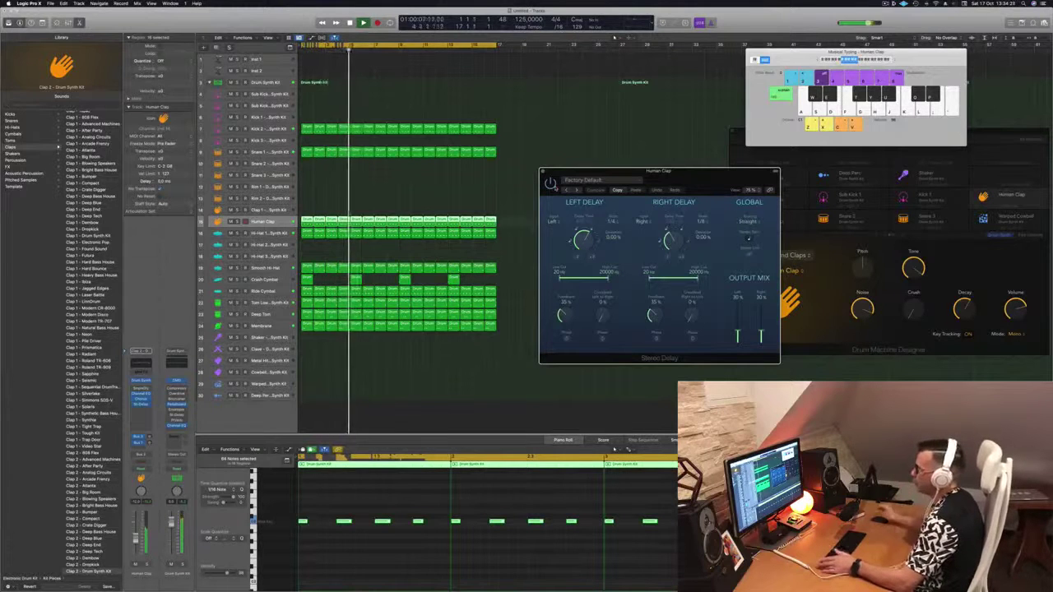
drag(696, 174, 682, 175)
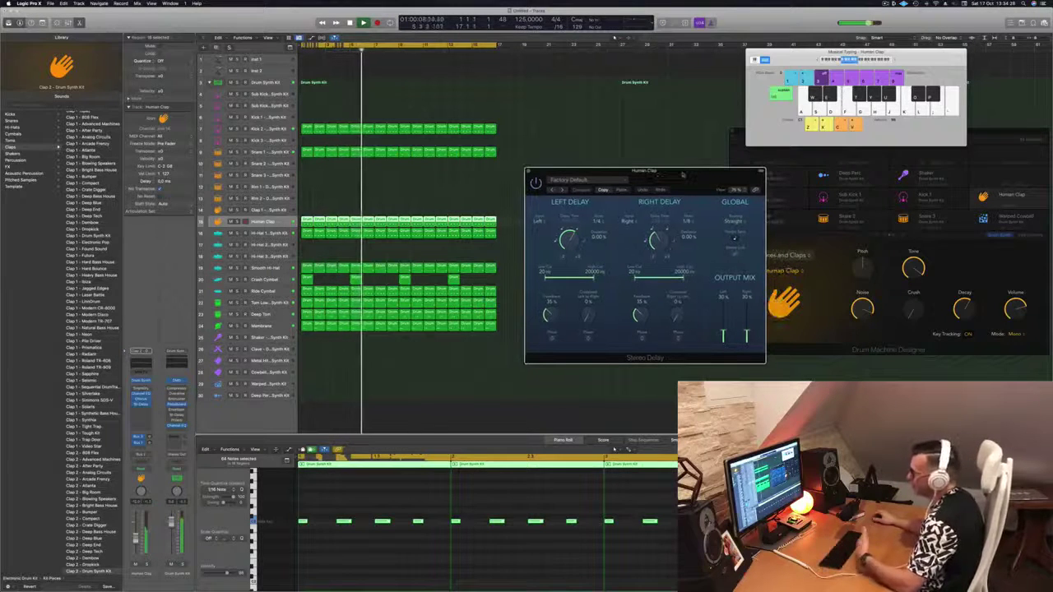
key(super+w)
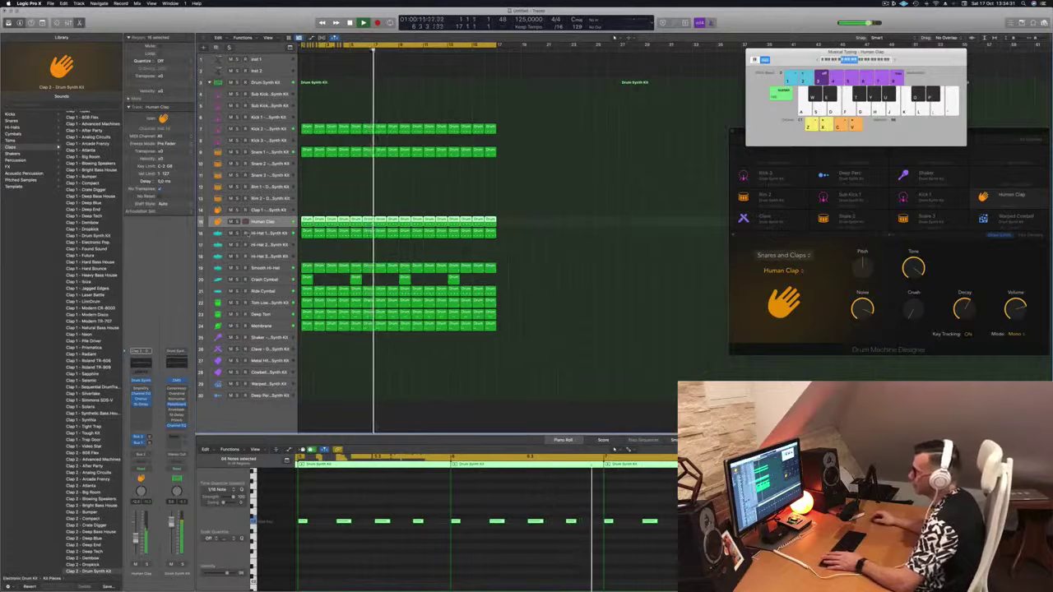
click(651, 301)
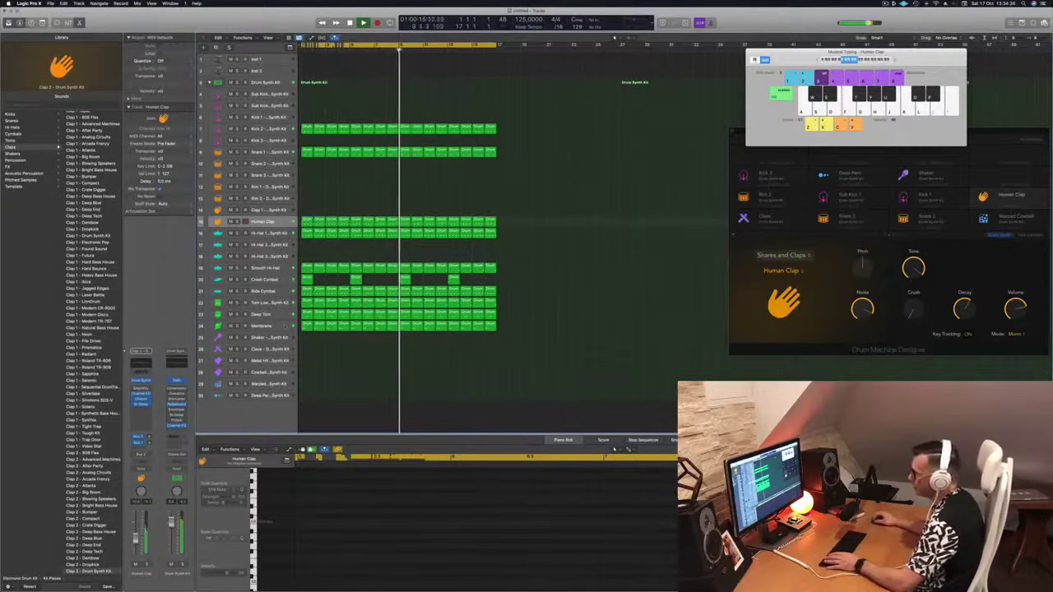
Move the first Human Clap region to the Shaker track and duplicate its four notes into the gaps between them
click(286, 326)
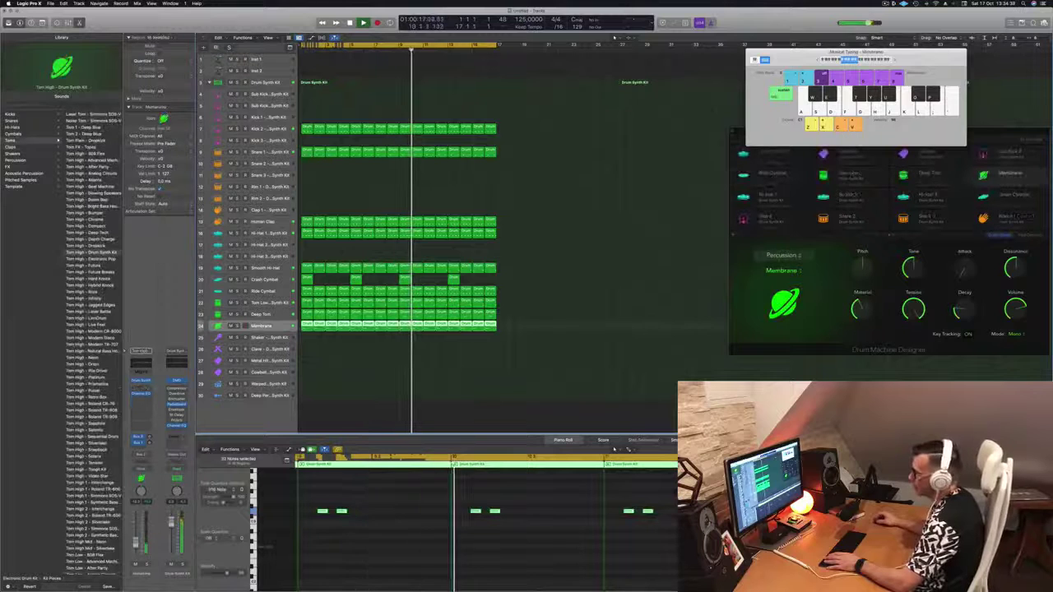
click(306, 354)
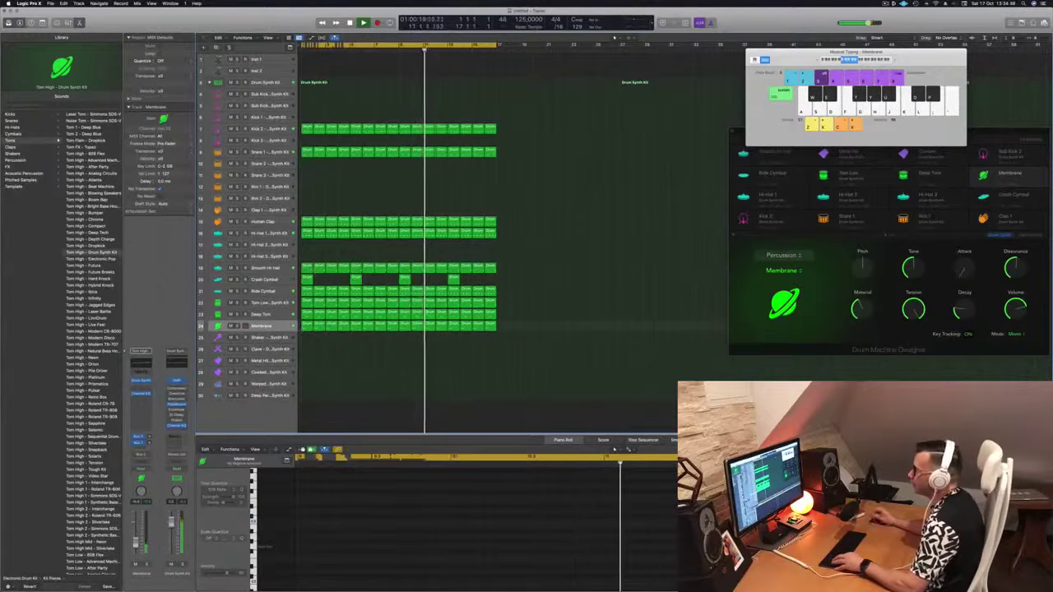
click(308, 221)
drag(308, 221, 306, 338)
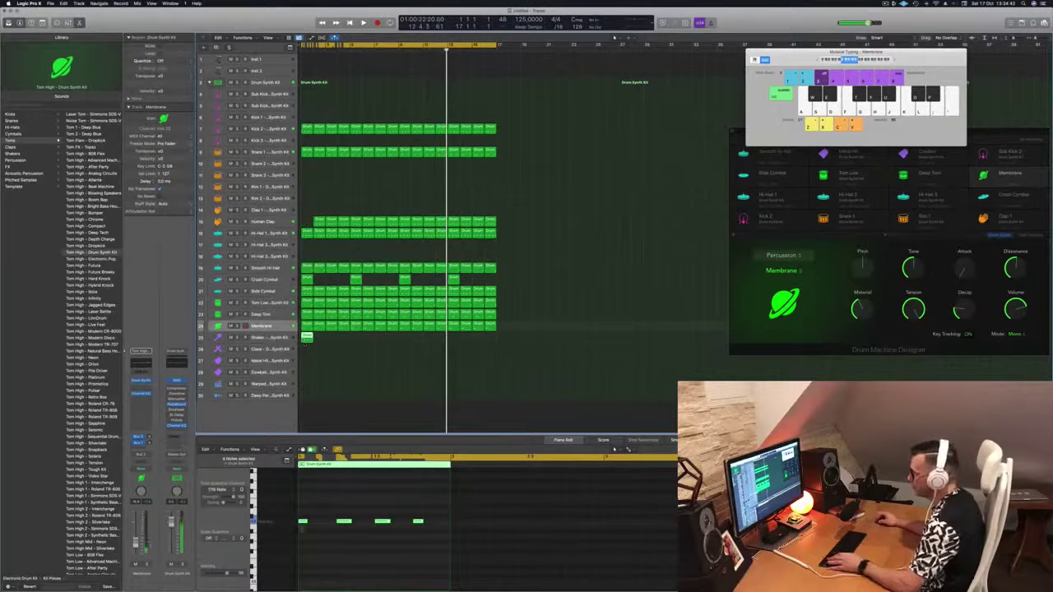
drag(302, 515, 323, 526)
key(space)
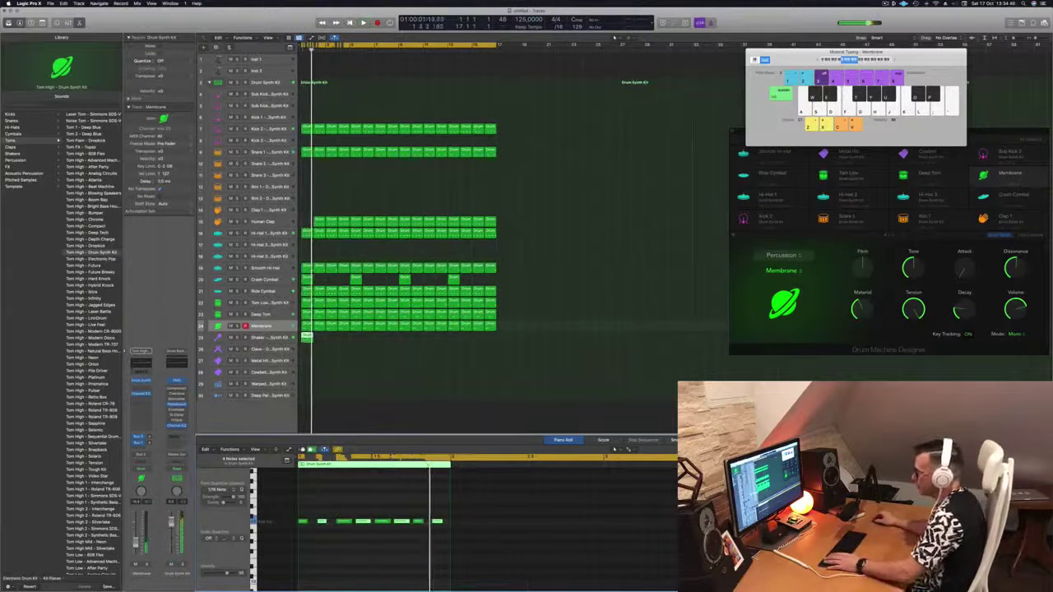
key(Down)
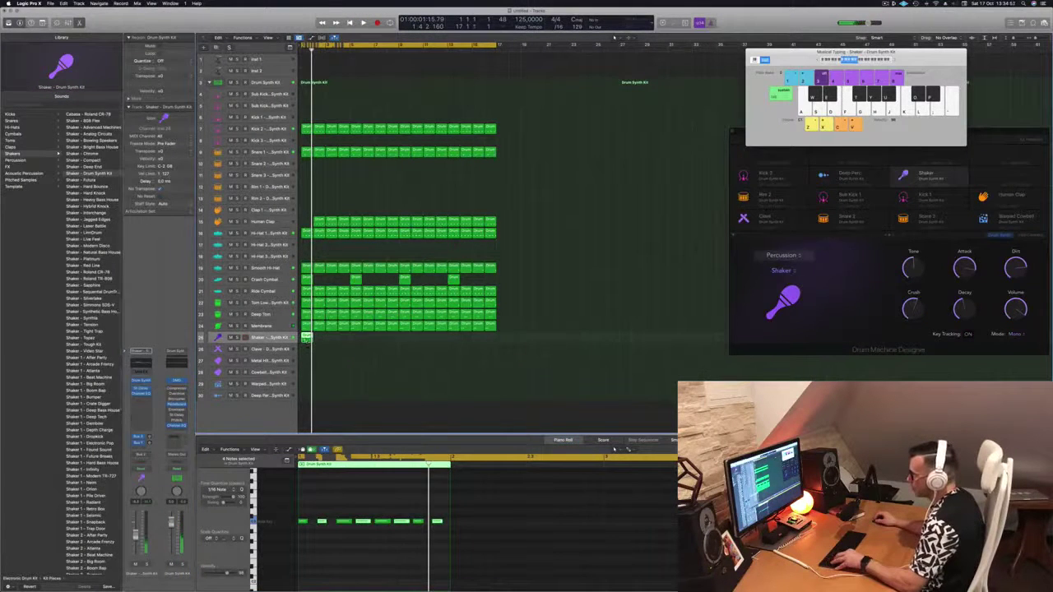
Repeat the Shaker region across all 16 bars and play it with the Shaker track selected
drag(307, 342, 413, 339)
key(space)
click(270, 337)
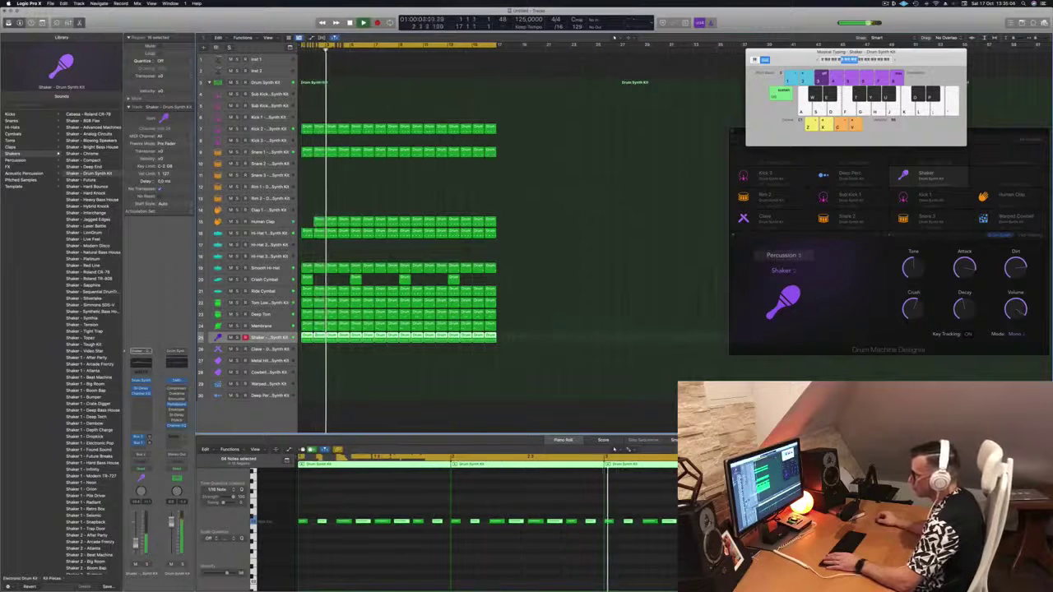
Open the Shaker's Drum Synth, shorten its decay to near the minimum, audition it in playback and close the plug-in
click(142, 381)
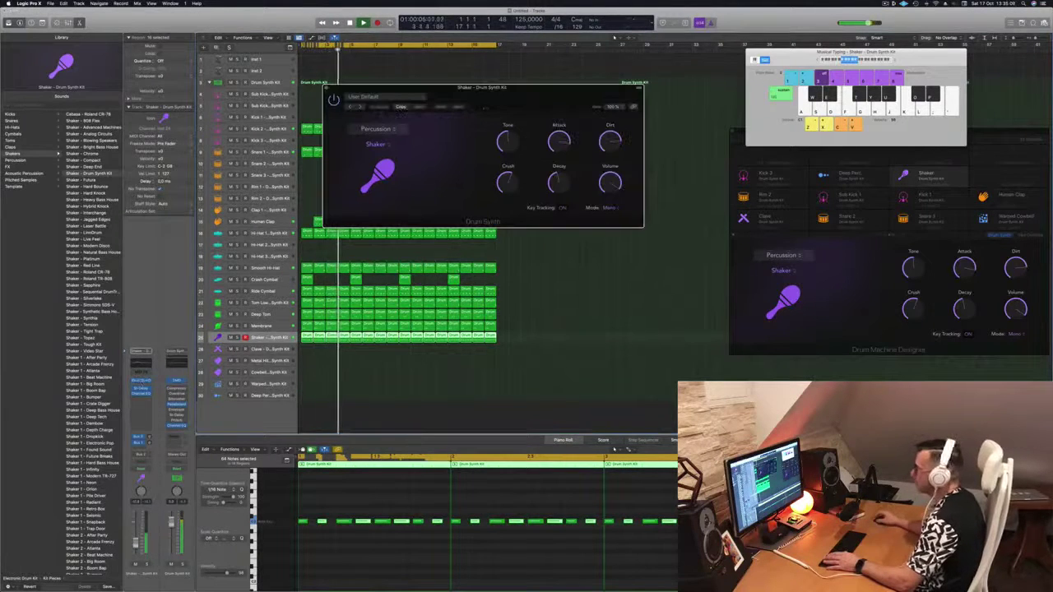
drag(490, 91, 479, 103)
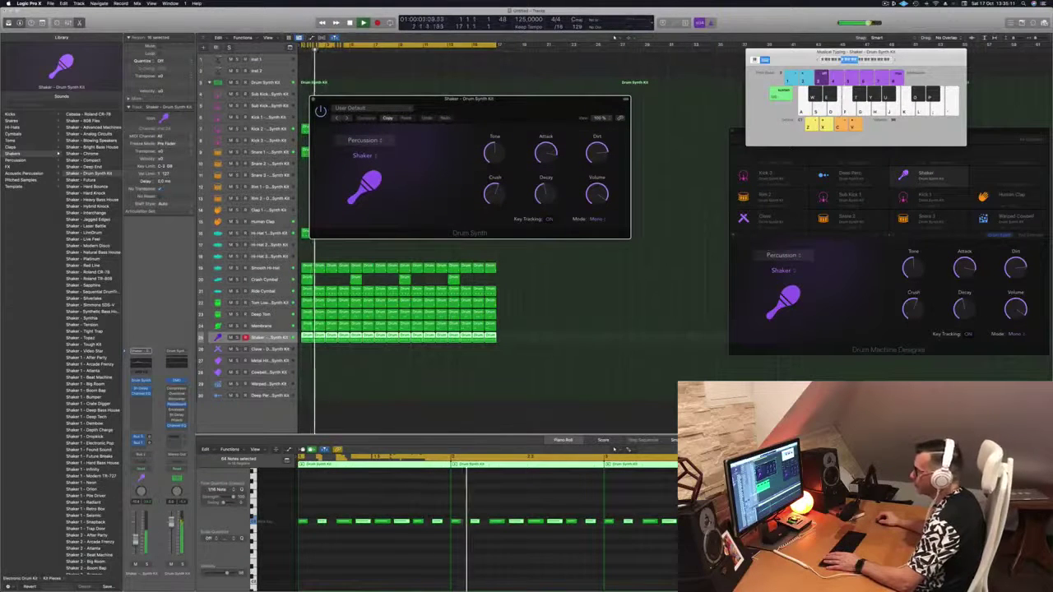
key(space)
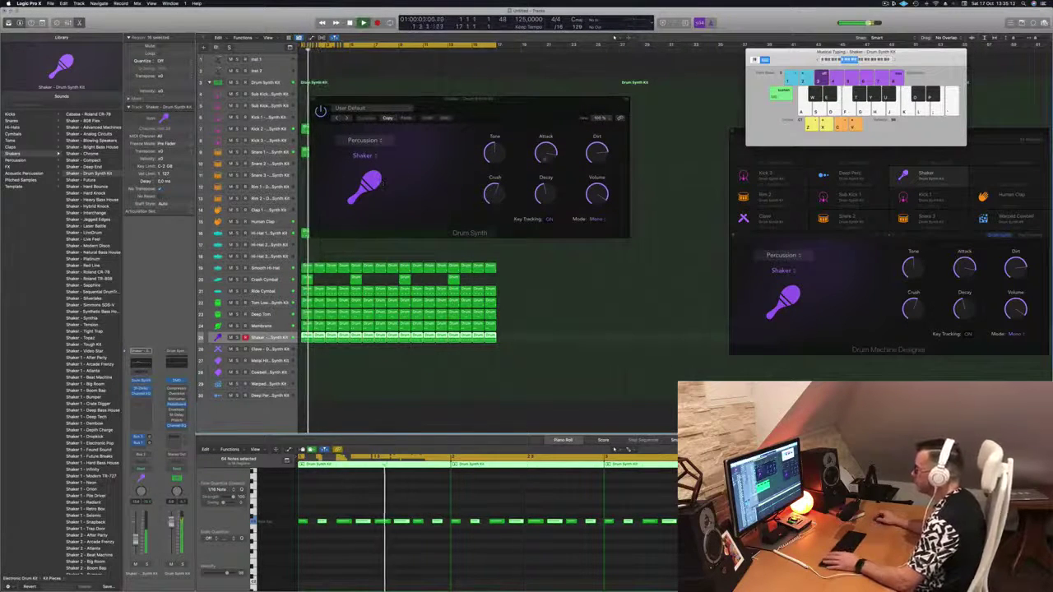
drag(542, 196, 543, 223)
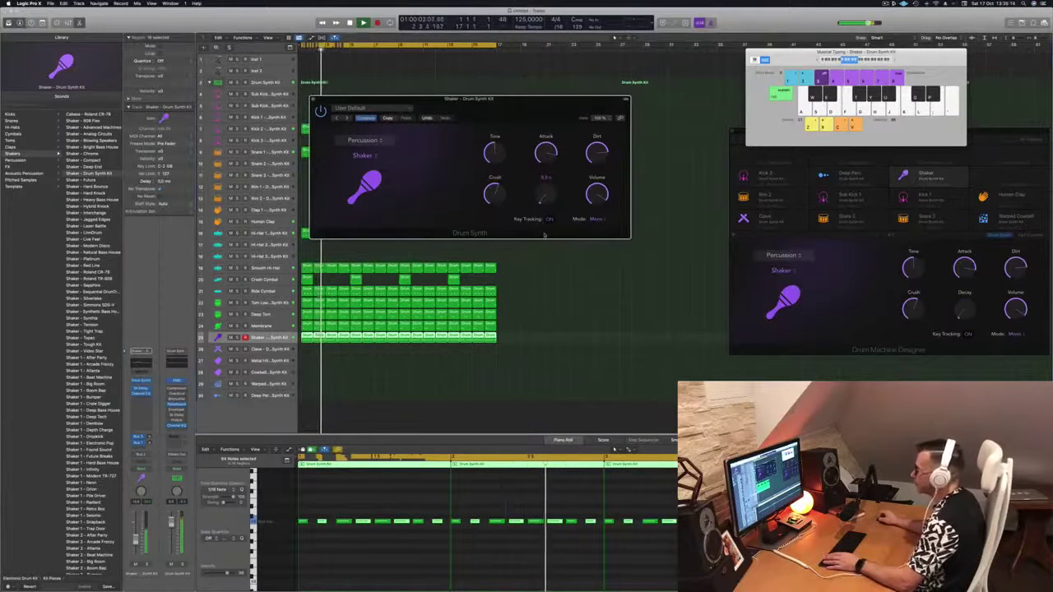
key(space)
key(space)
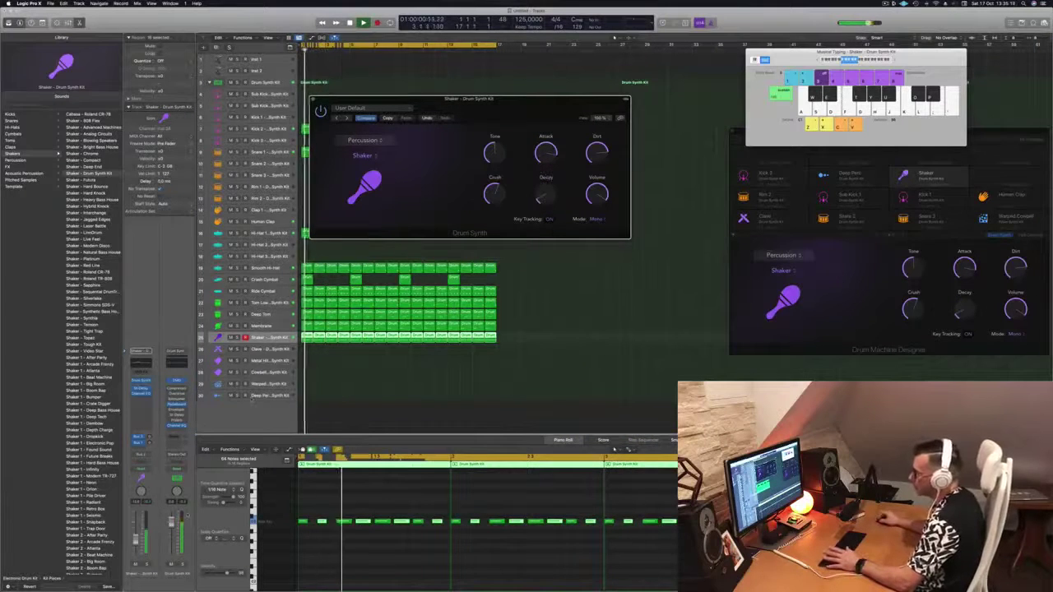
click(615, 449)
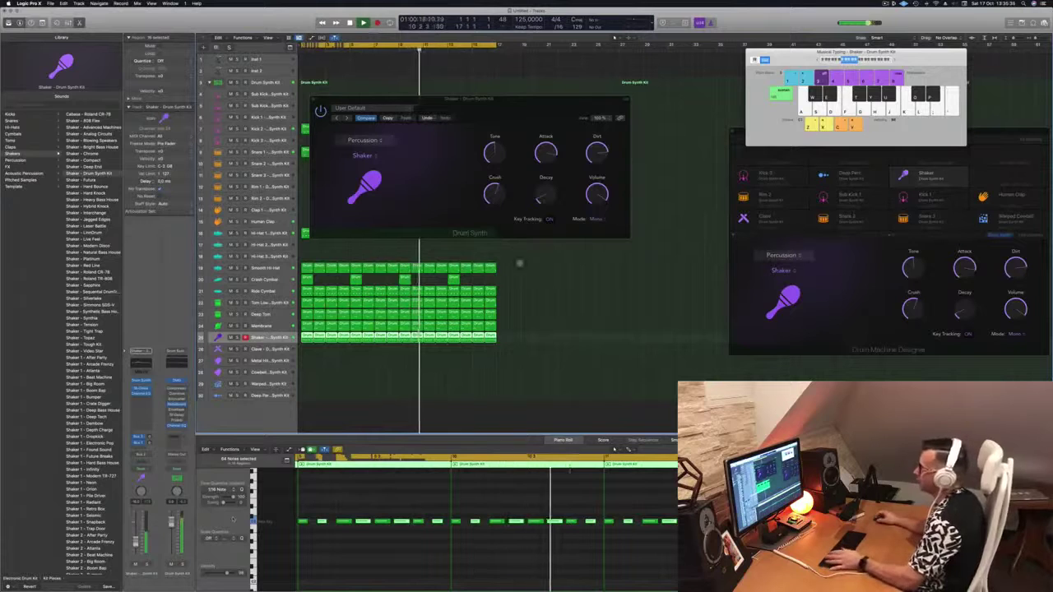
drag(533, 102, 576, 209)
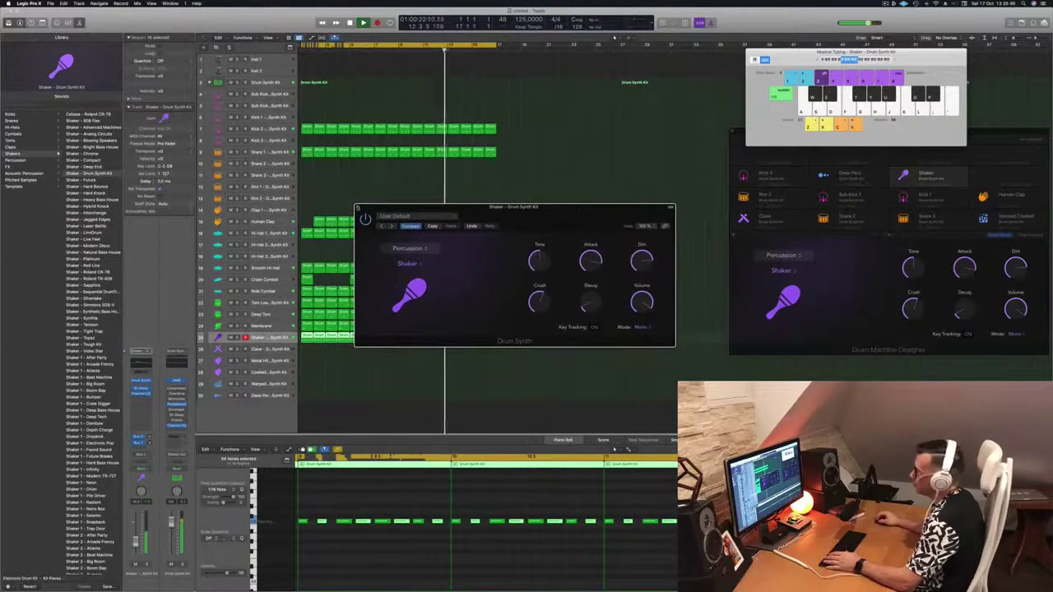
click(358, 207)
click(367, 198)
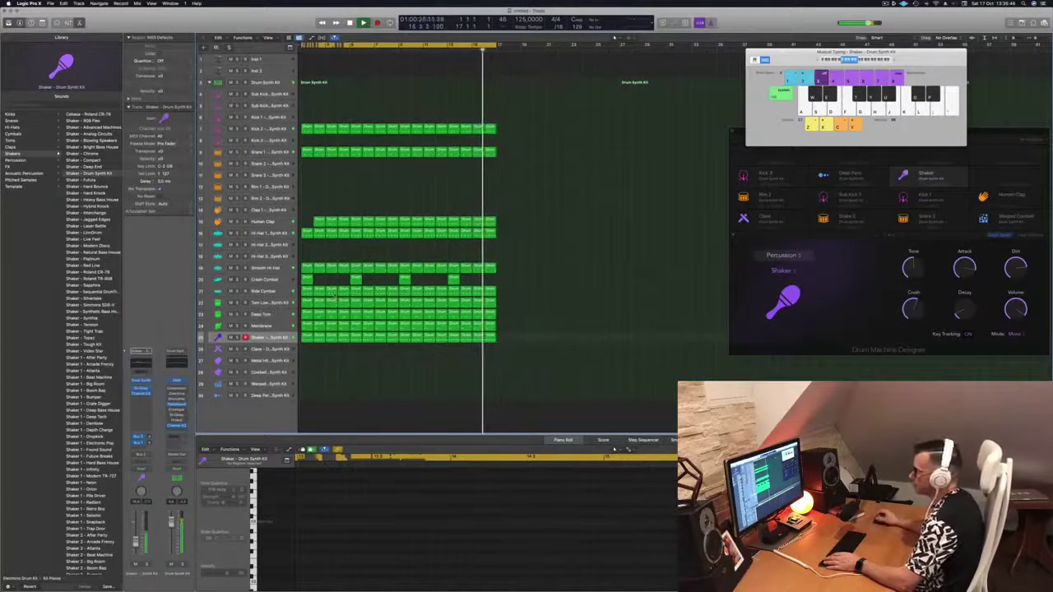
Copy the first Crash Cymbal region to bar 2 of the Clave track, raise its note's pitch and play it
click(305, 280)
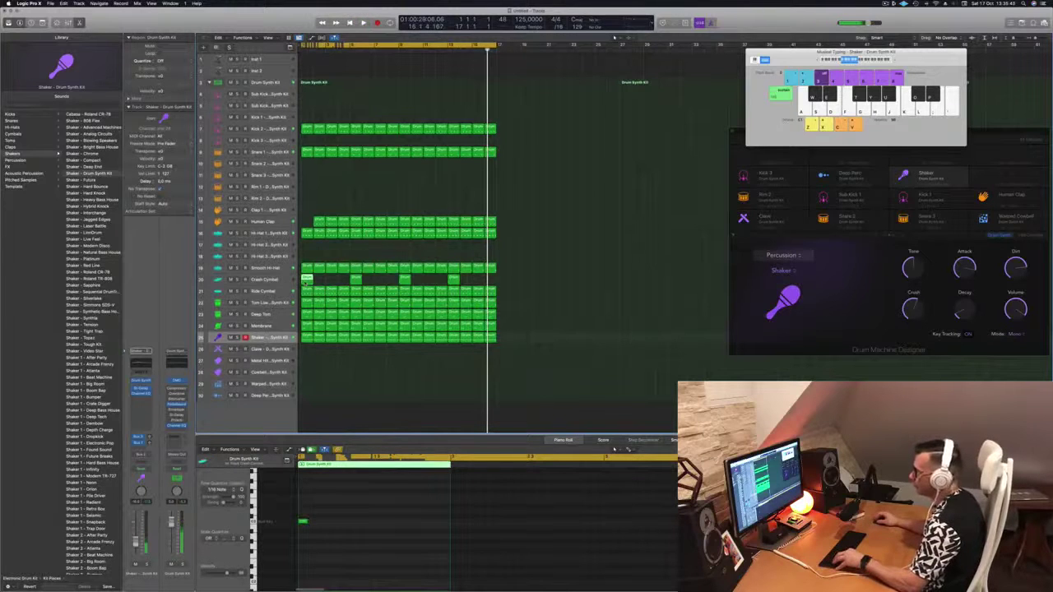
drag(305, 280, 313, 349)
key(space)
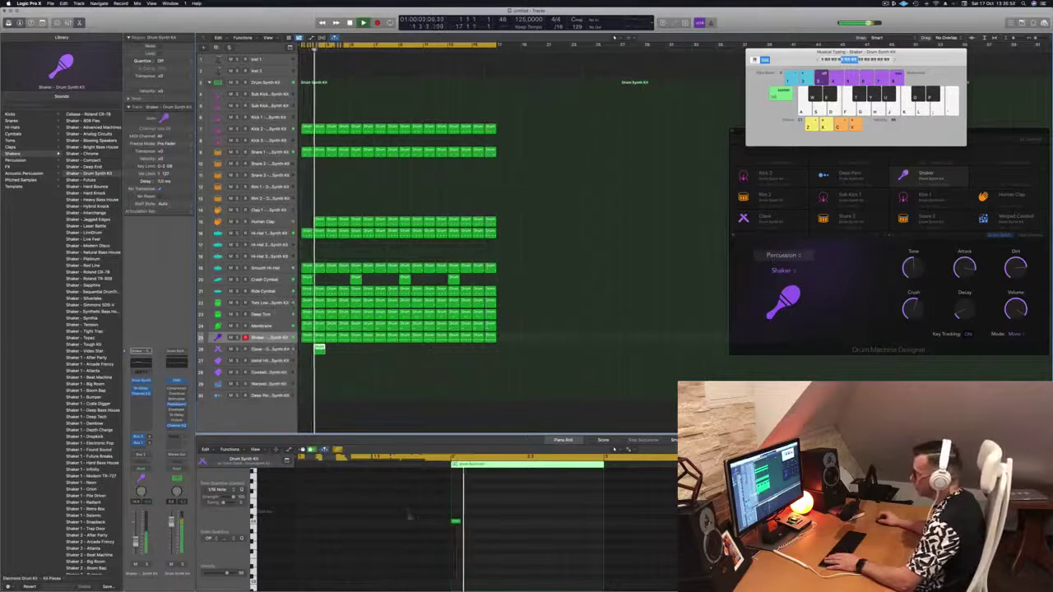
drag(428, 510, 470, 535)
key(space)
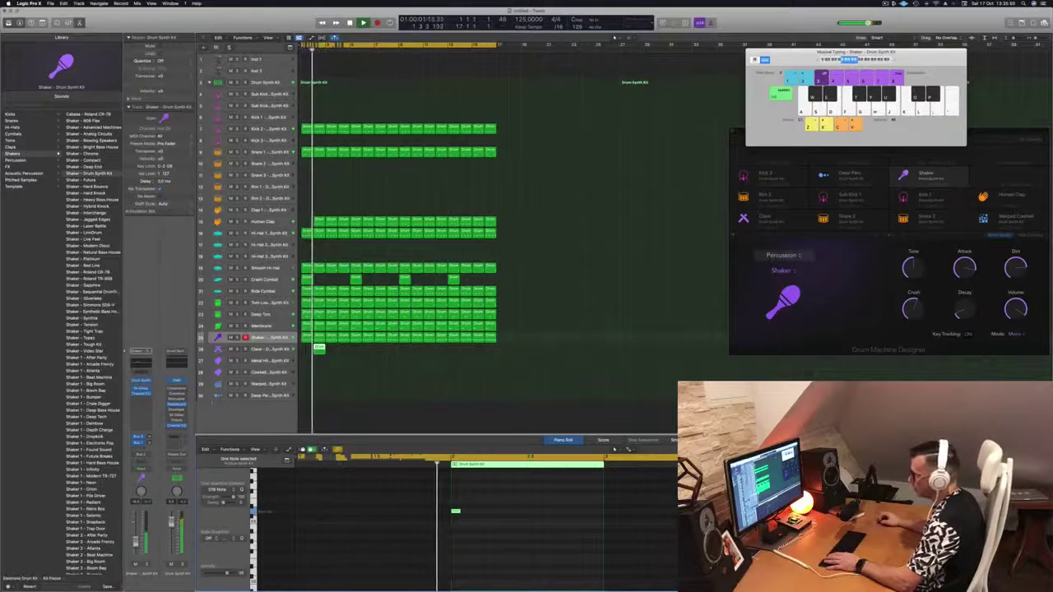
Repeat the Clave region on every second bar from bar 2 through bar 16 and leave the regions deselected
key(Down)
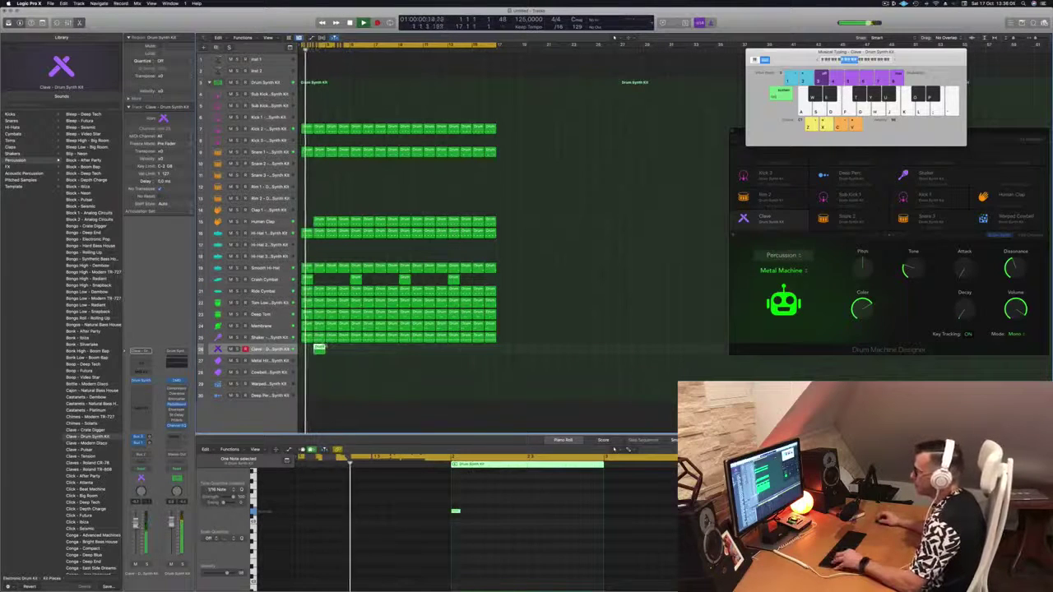
drag(319, 347, 337, 350)
drag(351, 355, 418, 355)
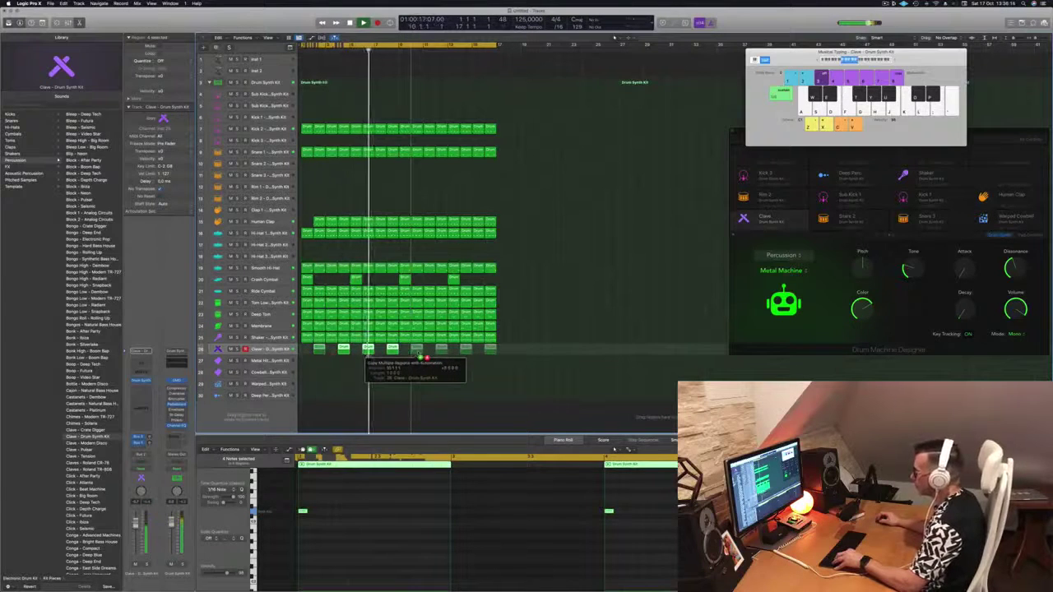
scroll(412, 368, down, 2)
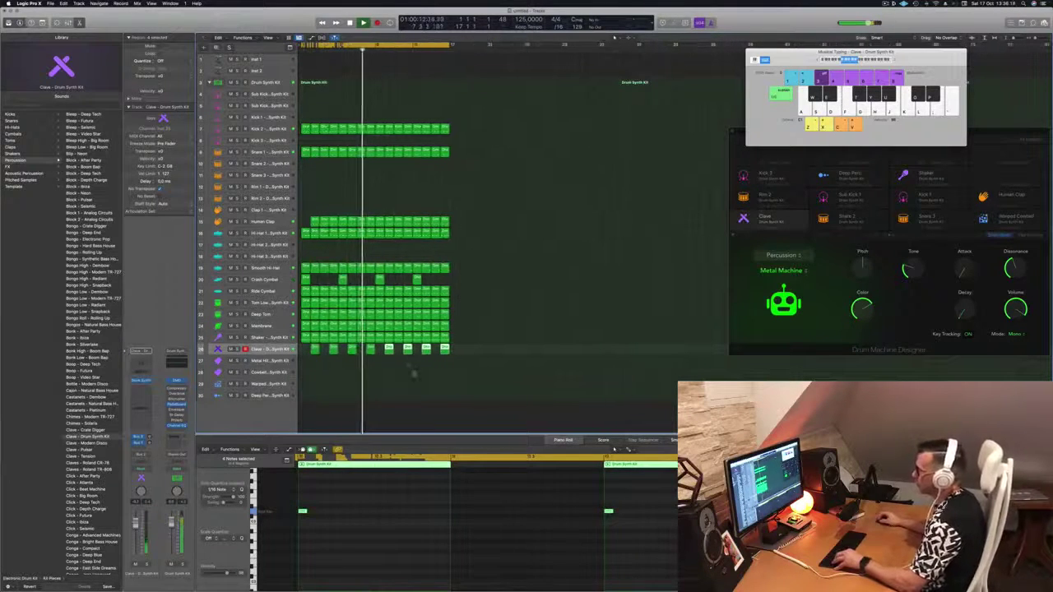
click(403, 382)
Select the Cowbell track, play the beat from the start, select the Kick 2 track during playback and leave its regions deselected
scroll(403, 384, down, 1)
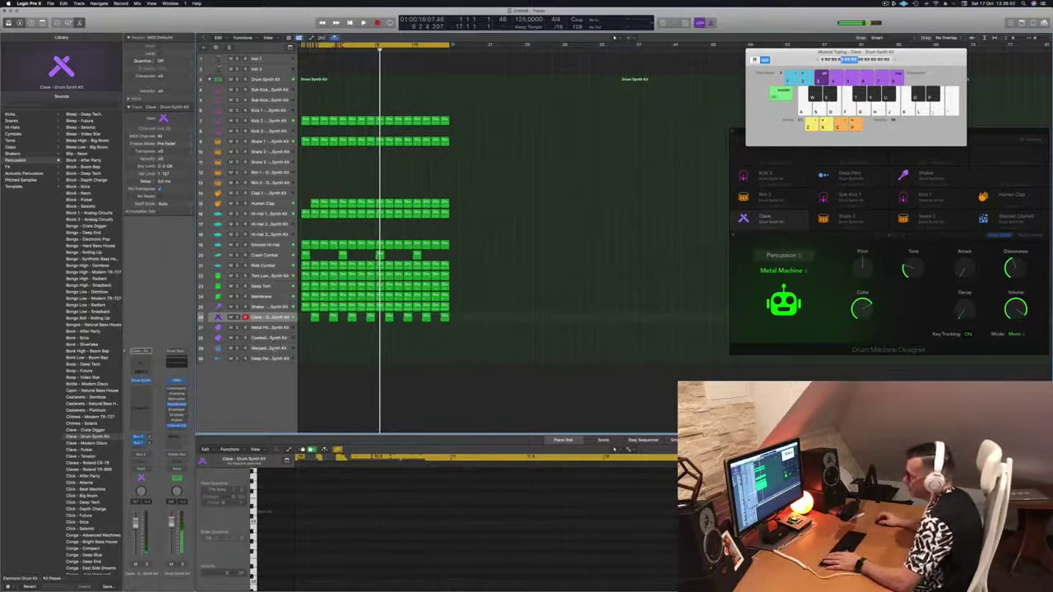
click(272, 338)
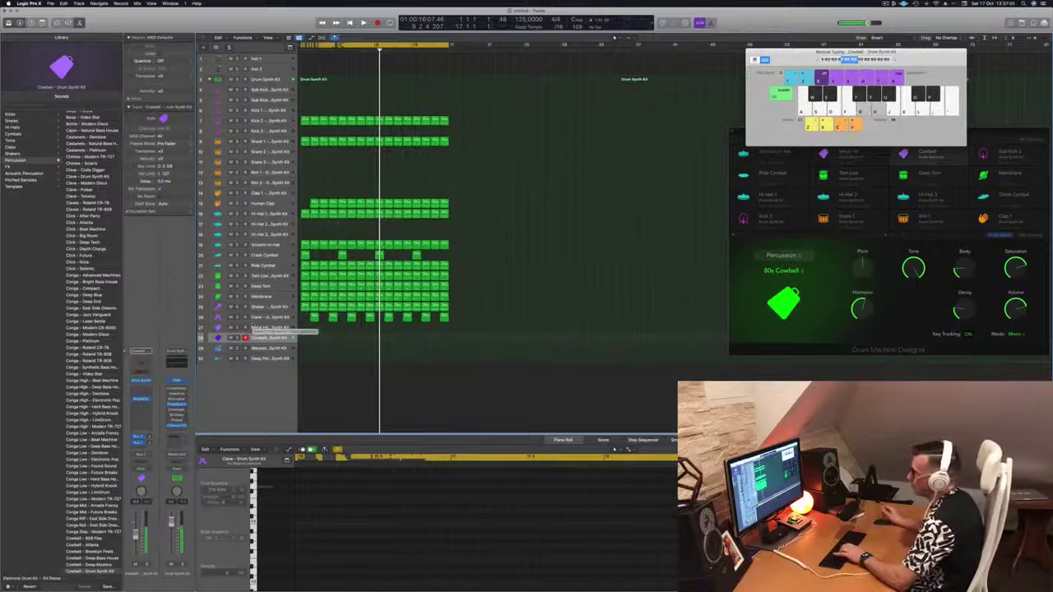
key(space)
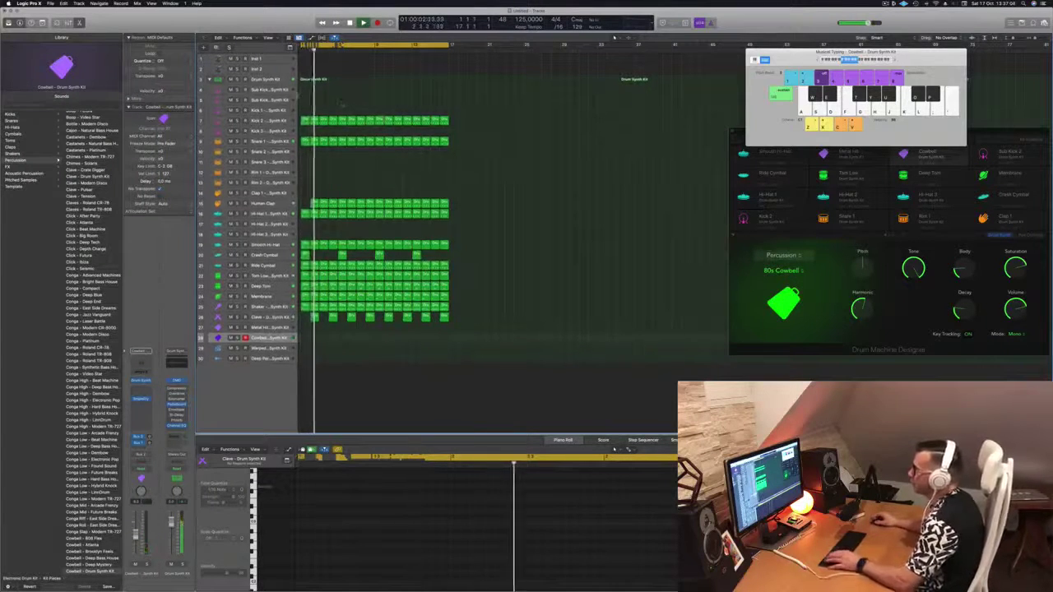
click(277, 121)
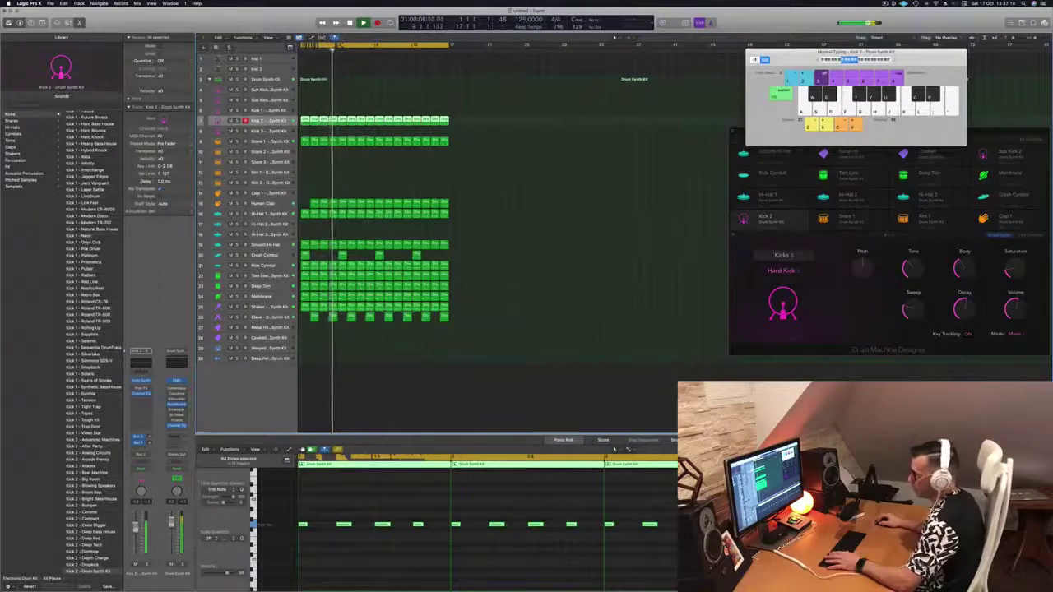
click(373, 421)
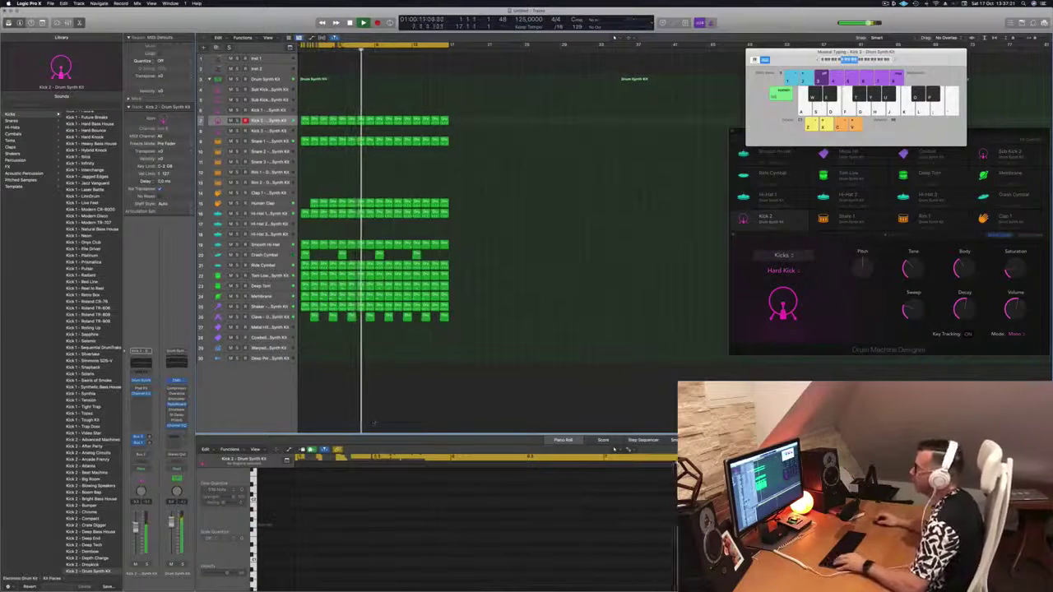
Copy the Human Clap region from bar 2 to the empty bar 1, stop playback and return the playhead to the start
click(313, 203)
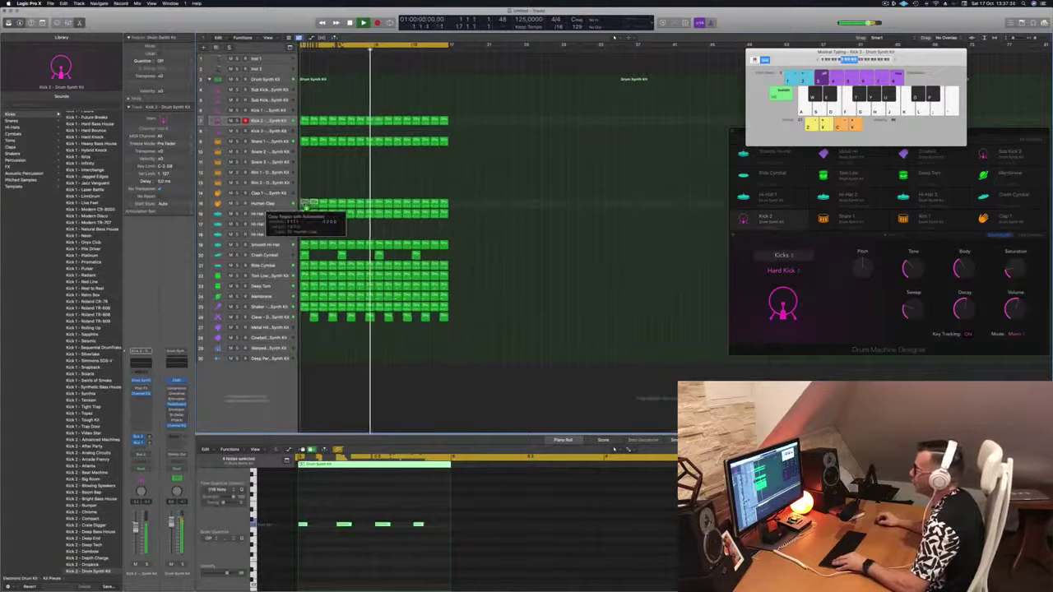
key(Delete)
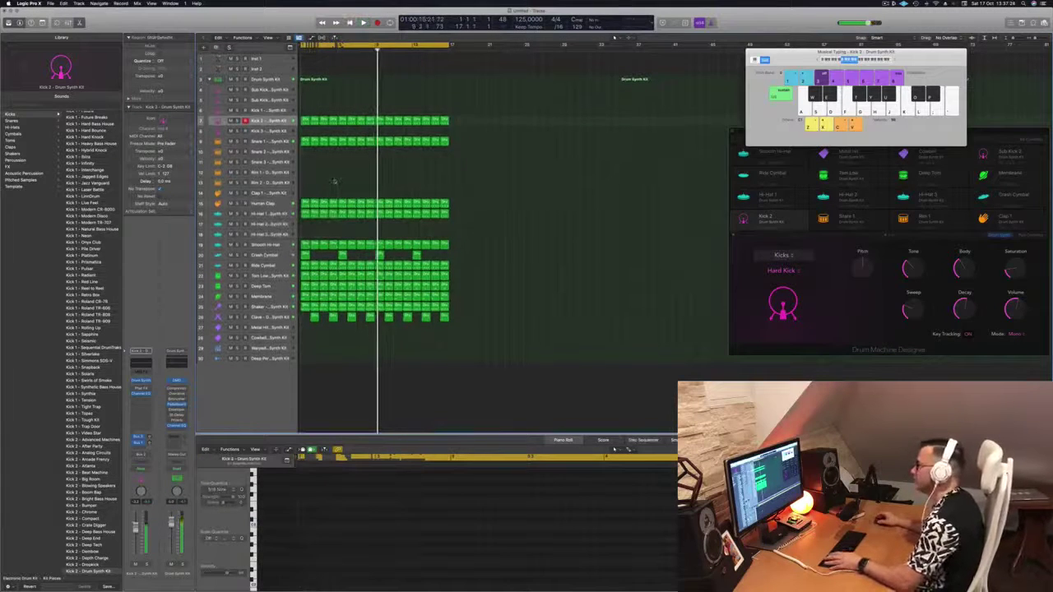
key(Return)
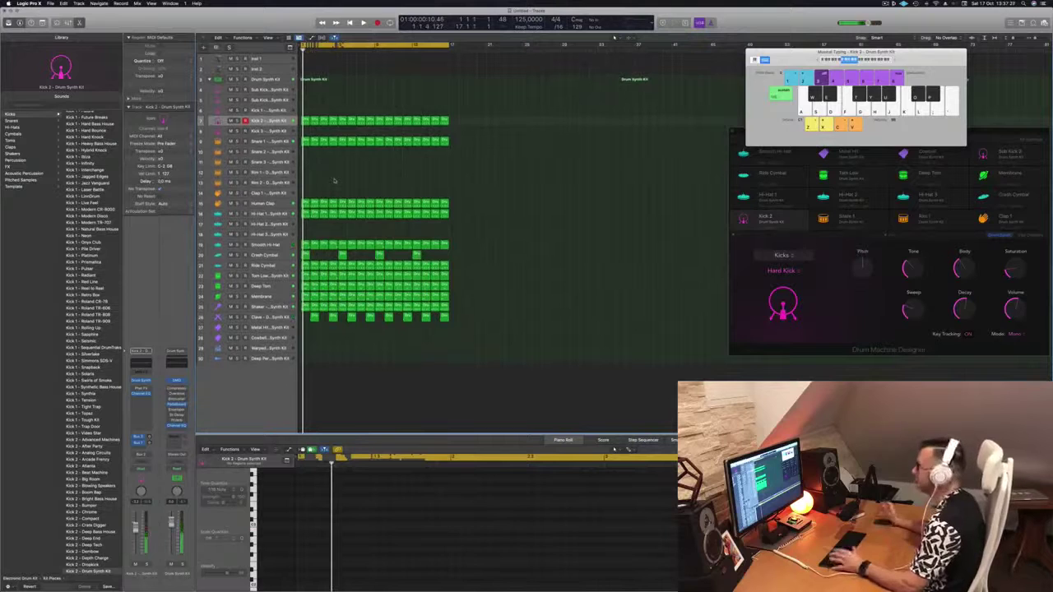